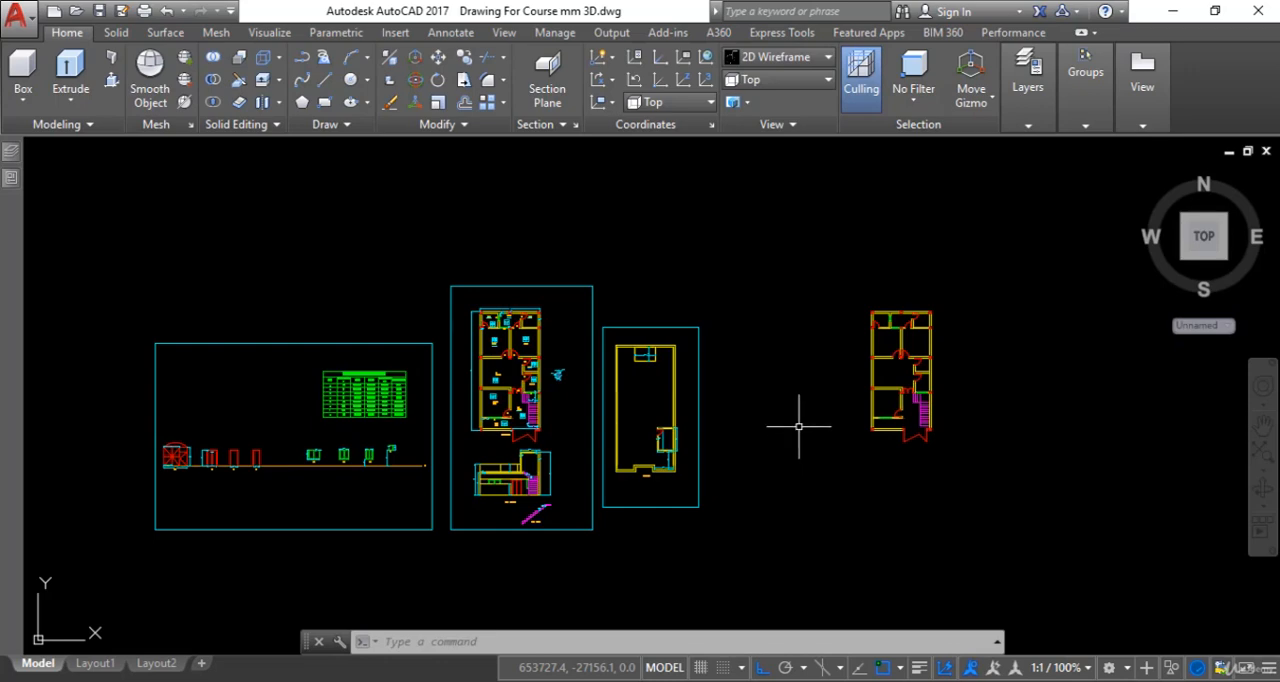
- Examine the height dimensions on the building's section drawing below the floor plan
middle_click_drag(337, 461, 404, 451)
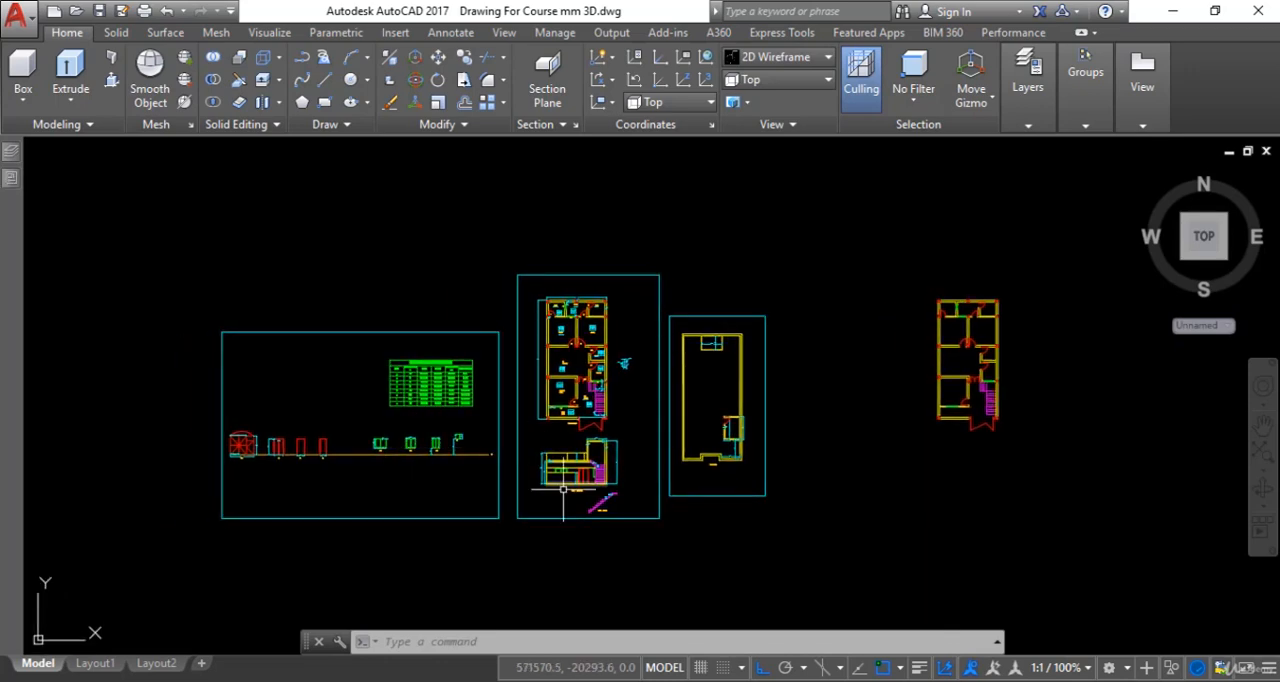
scroll(577, 502, "up", 4)
scroll(578, 467, "up", 4)
middle_click_drag(556, 465, 604, 573)
scroll(433, 454, "up", 2)
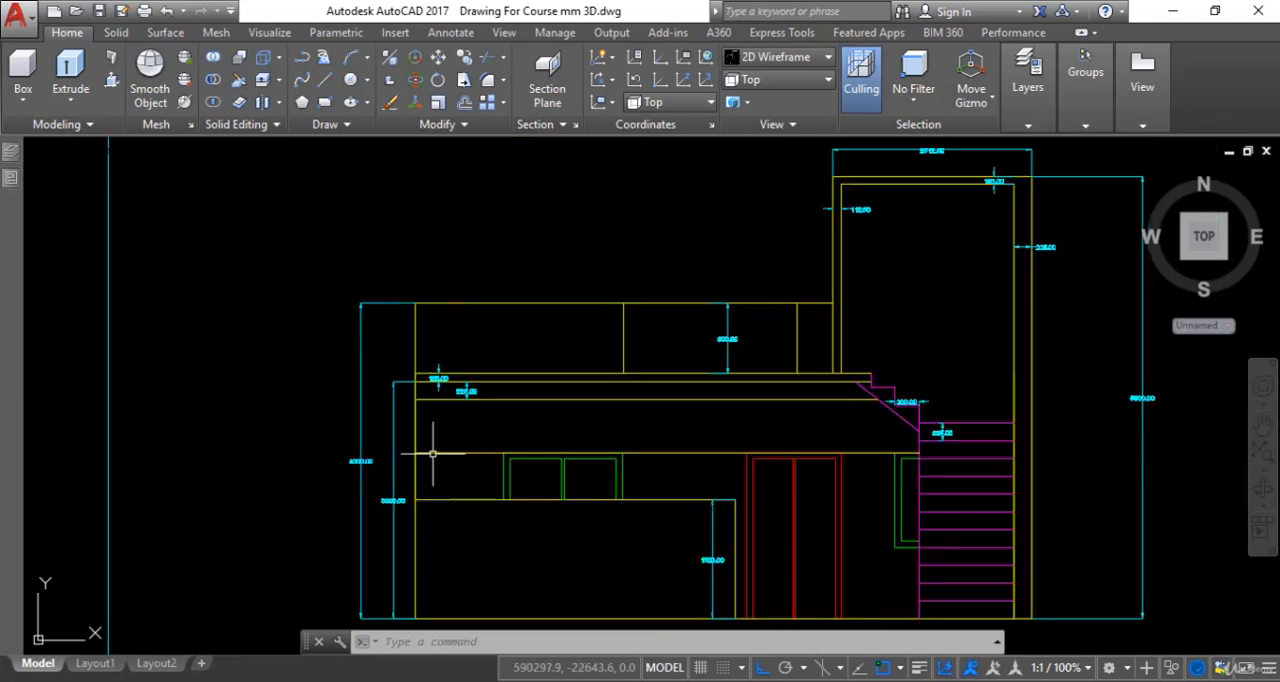
middle_click_drag(481, 453, 490, 366)
scroll(420, 461, "up", 4)
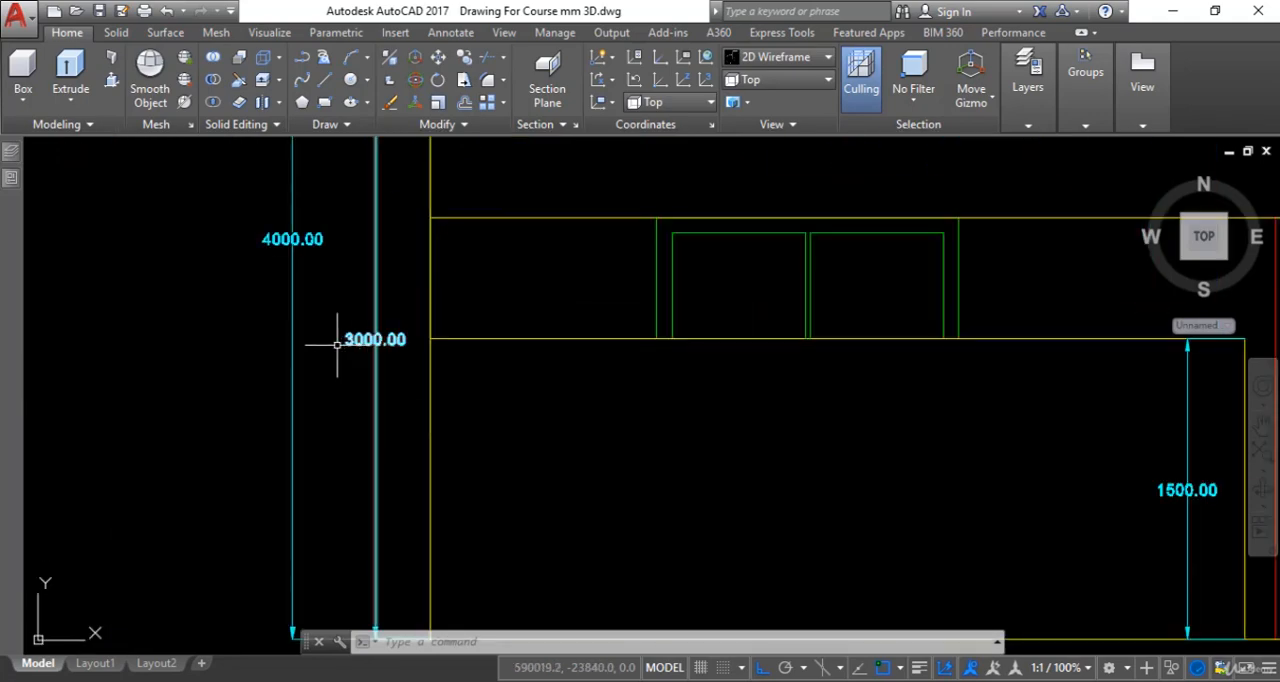
scroll(640, 372, "down", 8)
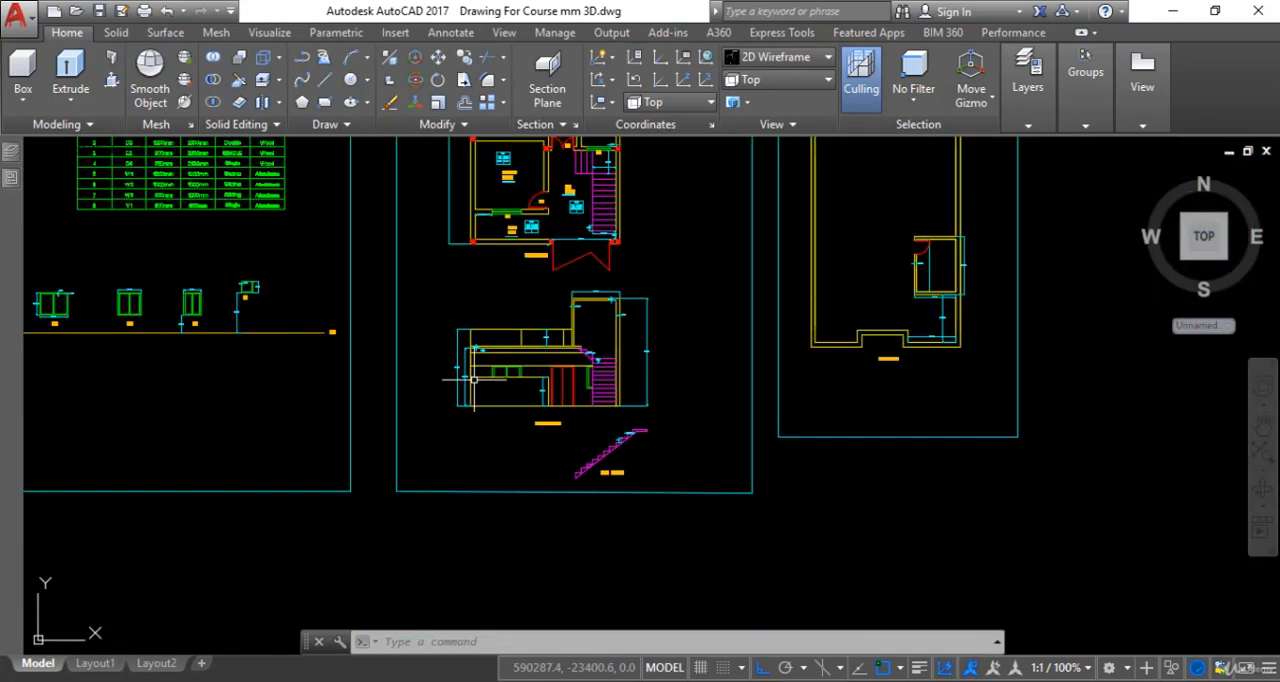
middle_click_drag(871, 375, 882, 404)
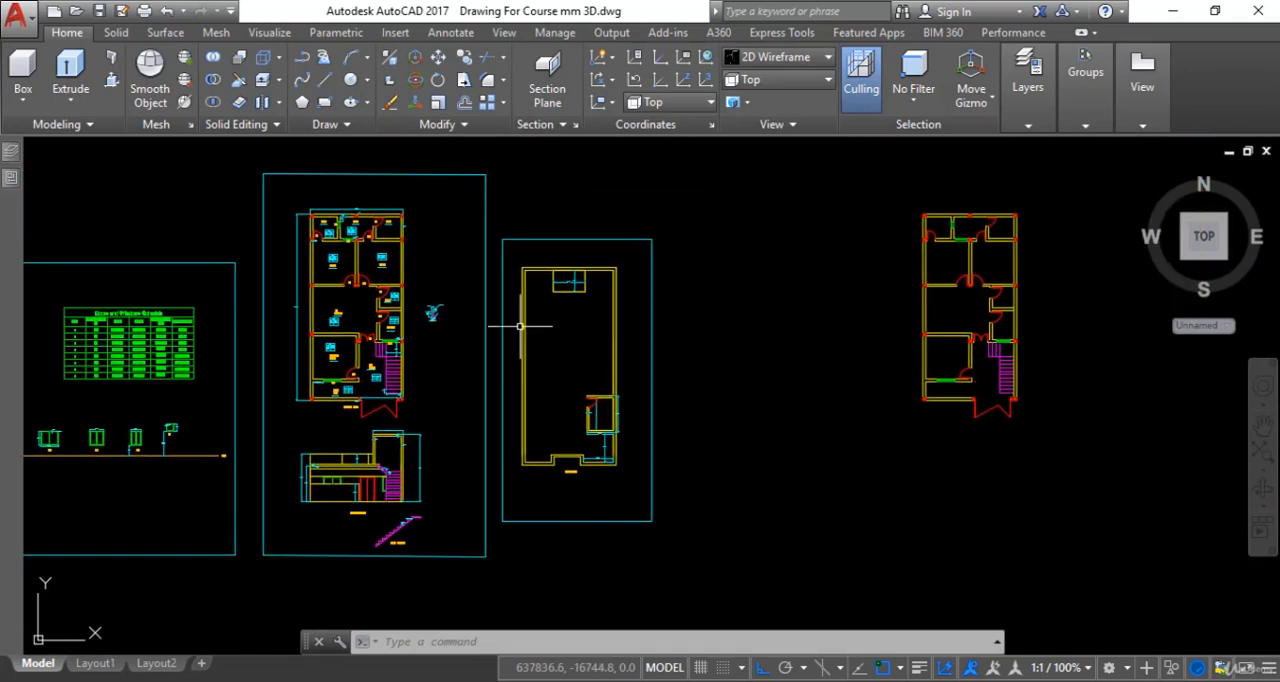
- Create a new layer named 3d walls and make it the current layer
mouse_move(17, 183)
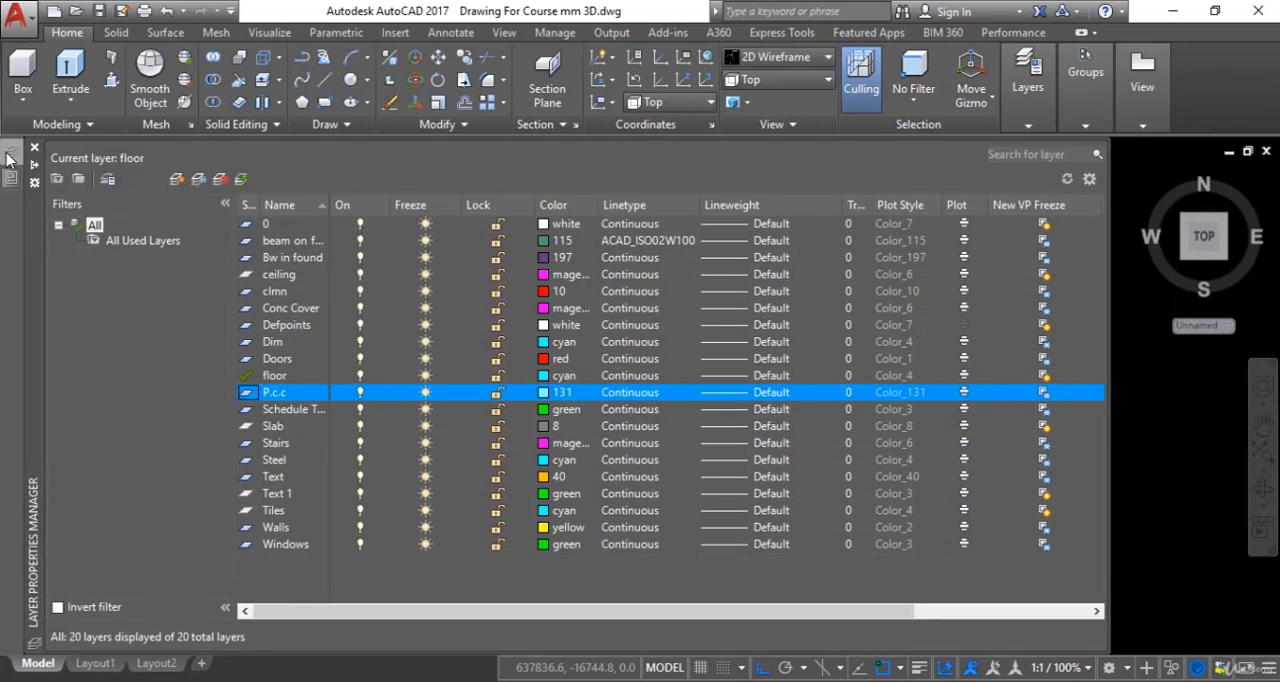
left_click(175, 181)
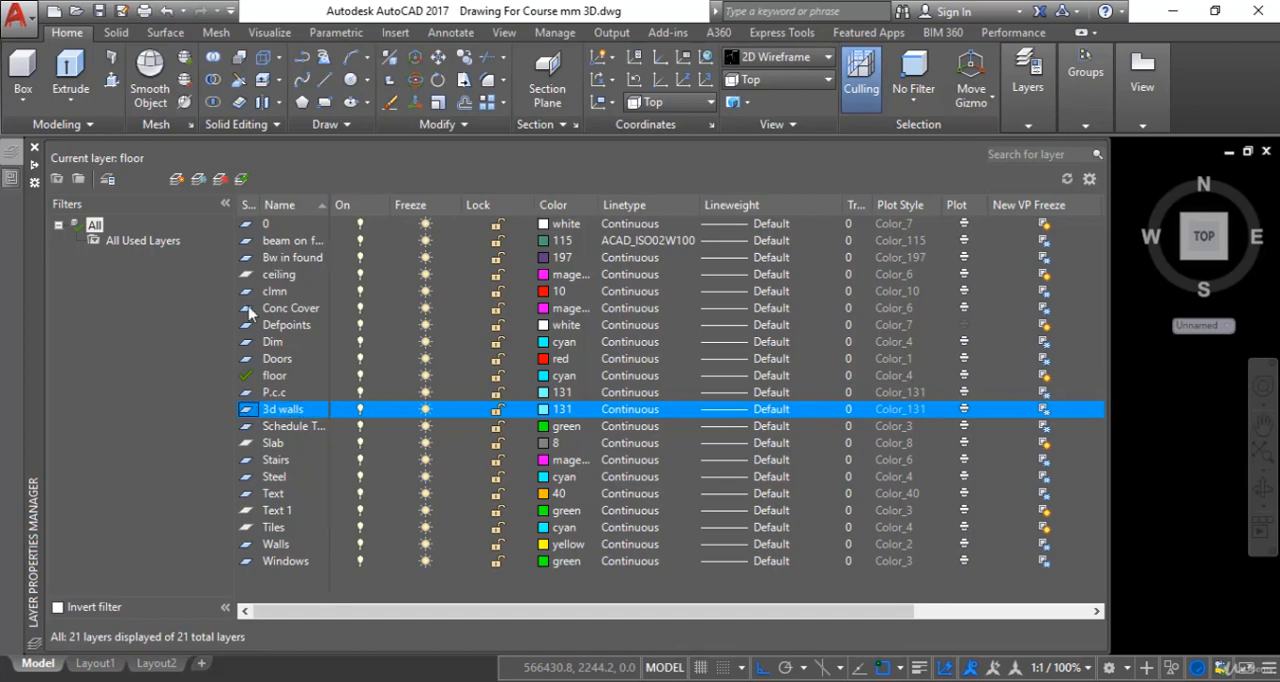
left_click(241, 181)
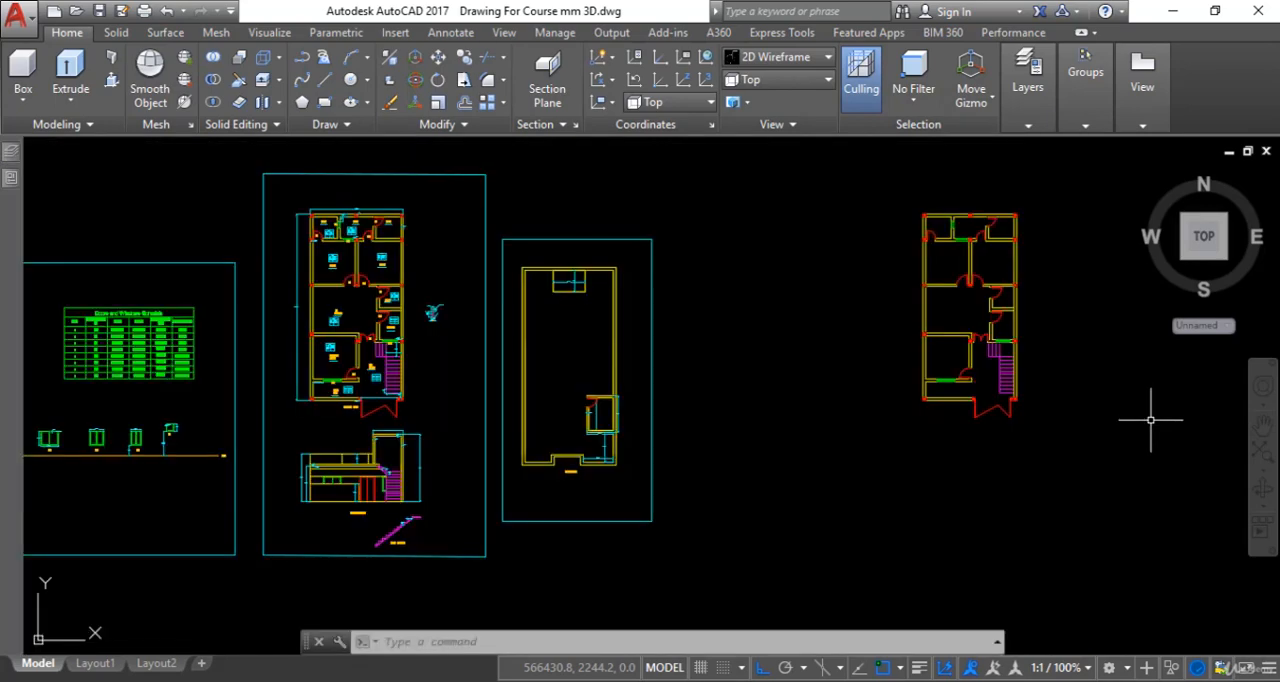
- Start a polyline at the separate floor plan's upper-left outer corner and trace the top outer wall to the upper-right corner
middle_click_drag(1117, 408, 881, 435)
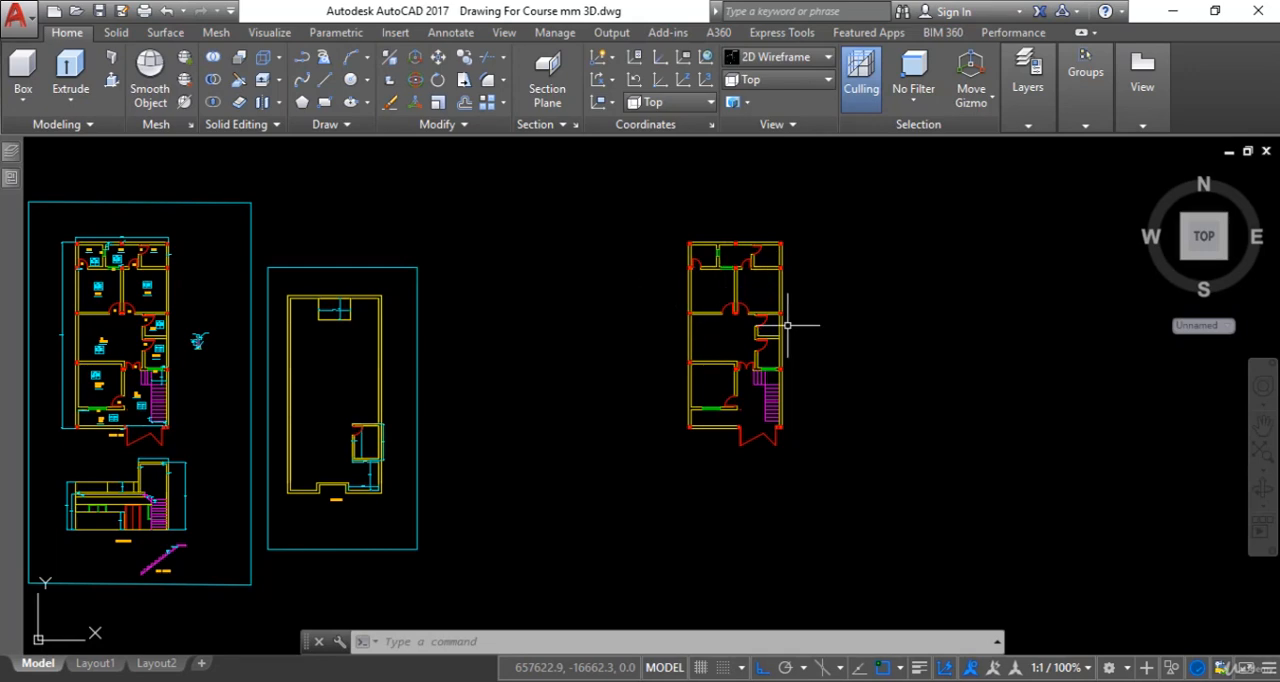
scroll(740, 330, "up", 4)
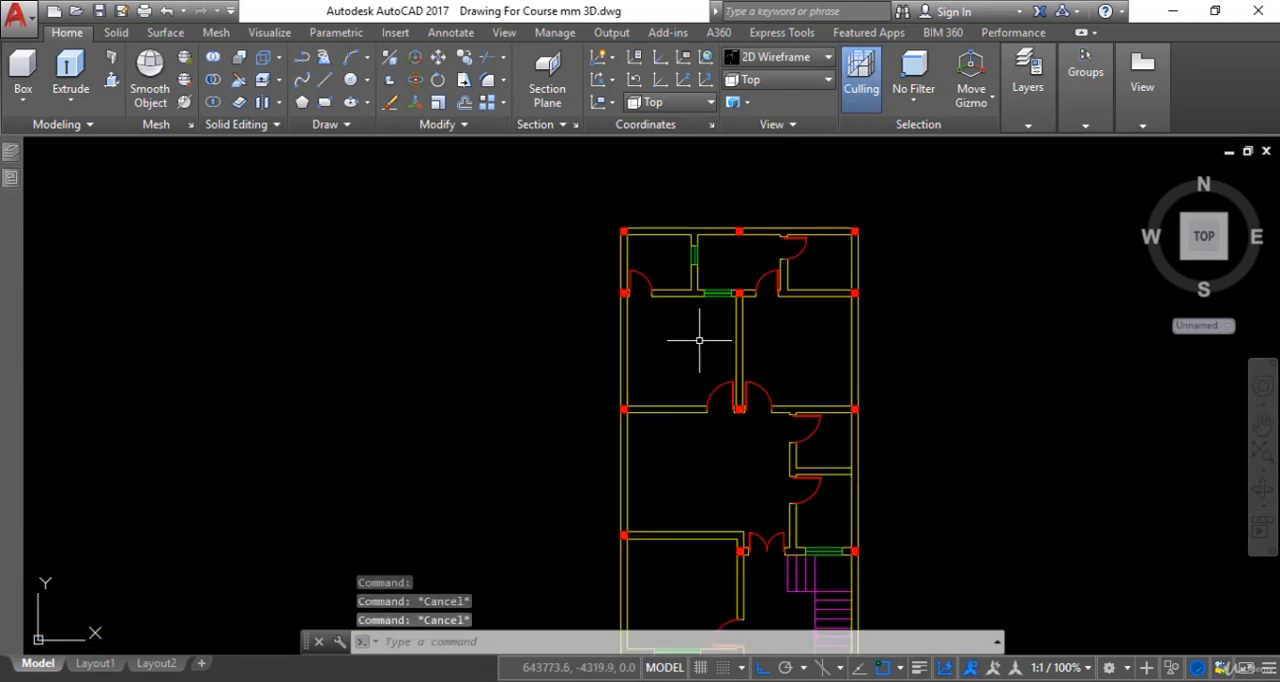
type("l")
key("Return")
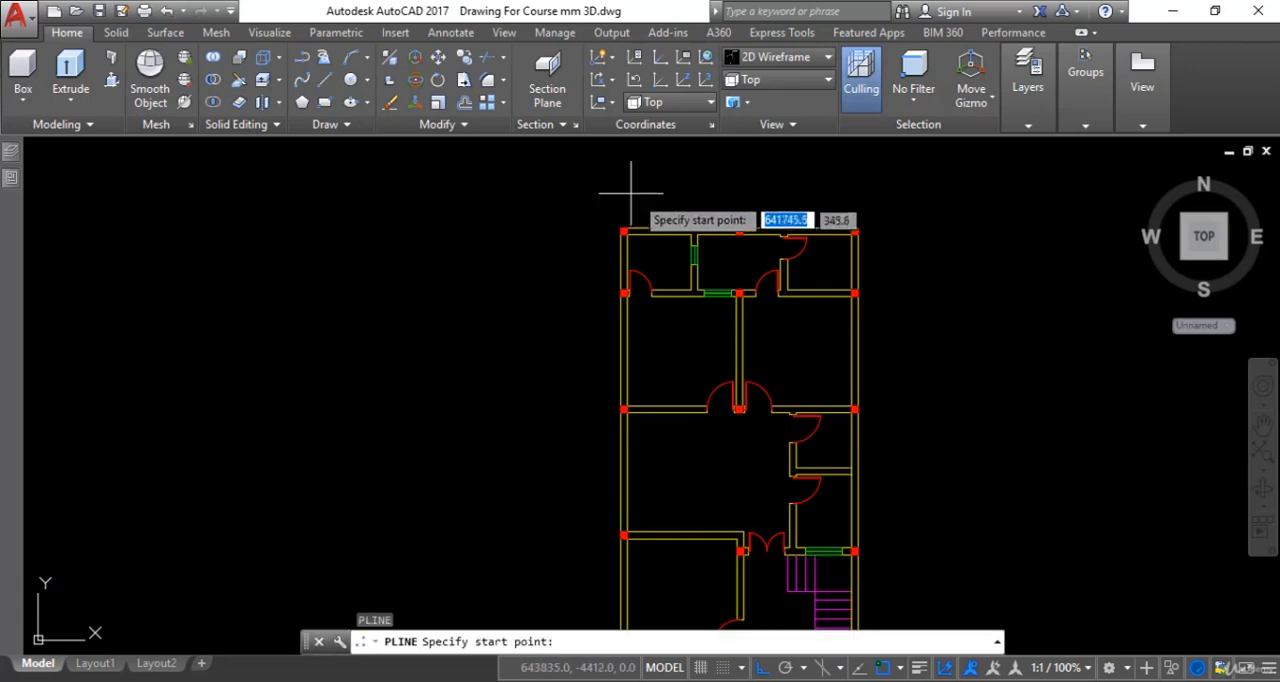
scroll(625, 205, "up", 4)
left_click(607, 268)
scroll(660, 274, "down", 3)
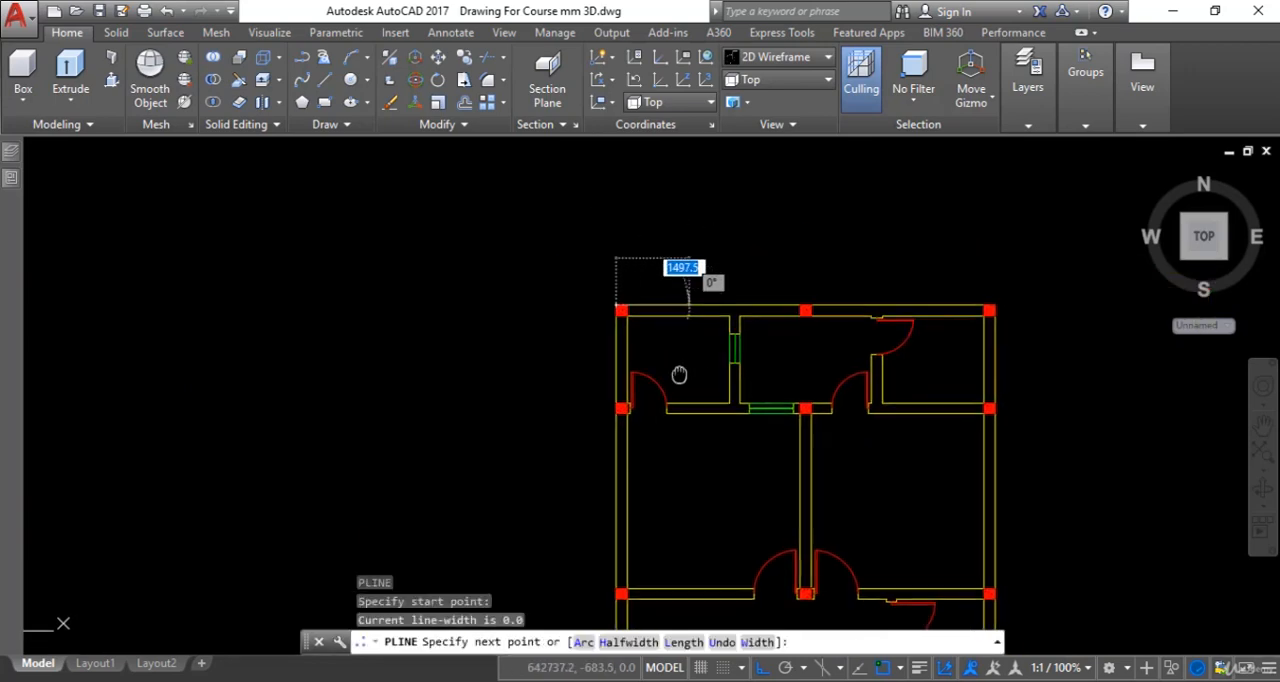
scroll(952, 292, "up", 3)
left_click(952, 308)
- Continue the polyline down the right outer wall to the column above the stairs, then across to the column beside the double door
scroll(958, 430, "down", 4)
middle_click_drag(940, 422, 913, 251)
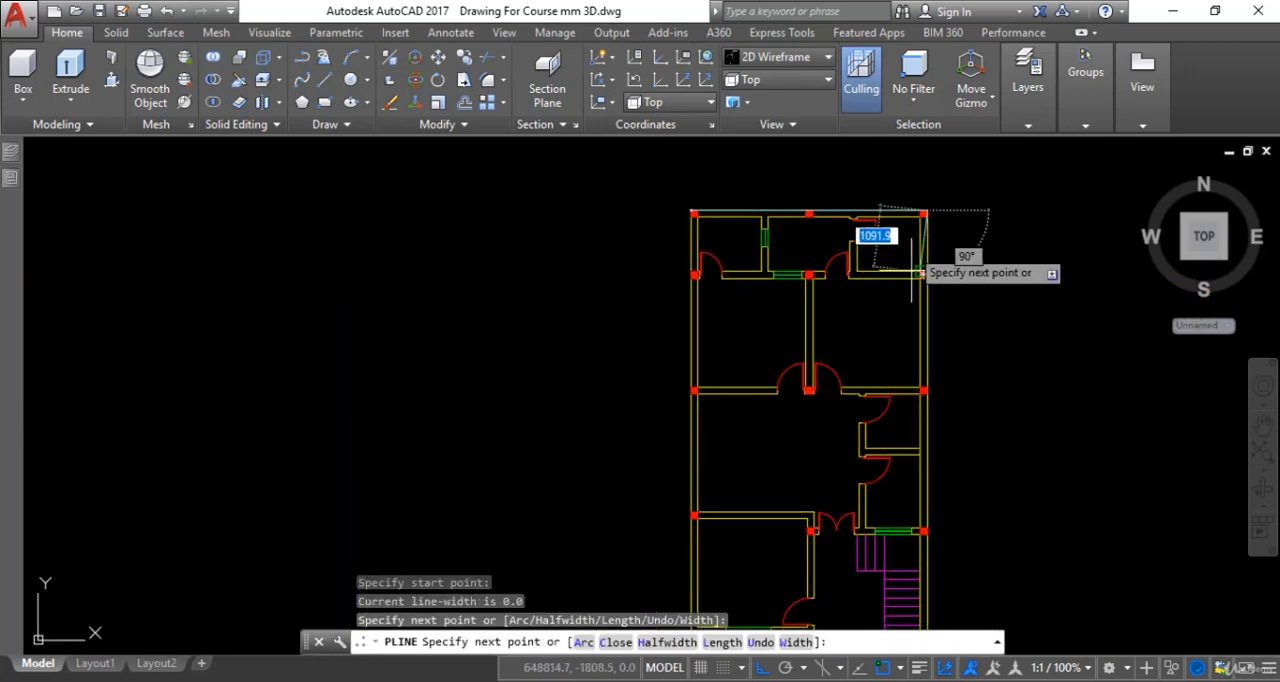
middle_click_drag(955, 500, 932, 342)
scroll(903, 333, "up", 4)
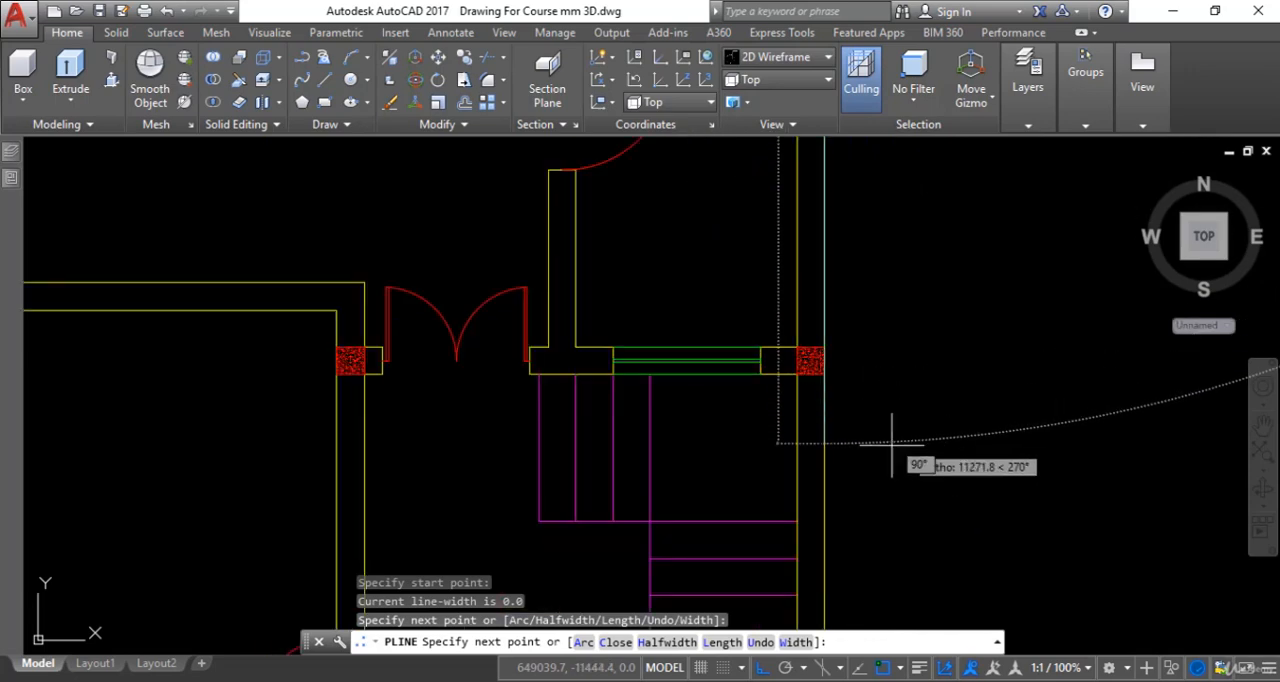
left_click(824, 374)
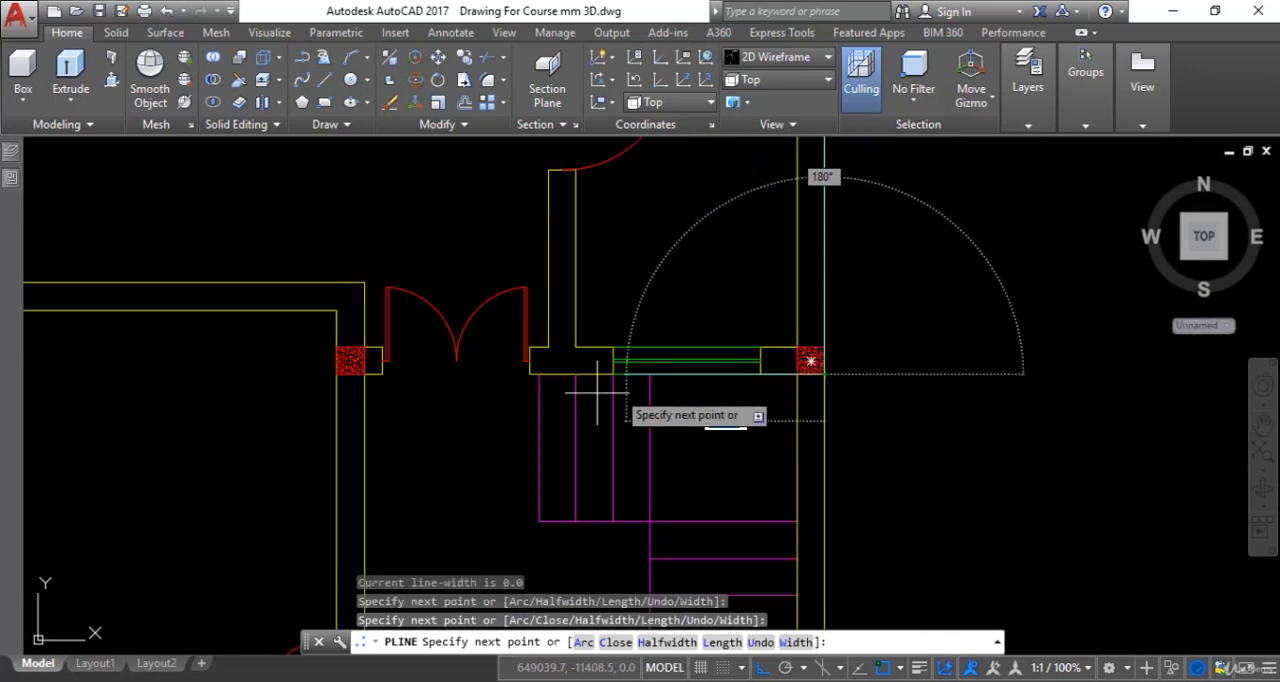
middle_click_drag(283, 418, 505, 410)
scroll(562, 397, "up", 2)
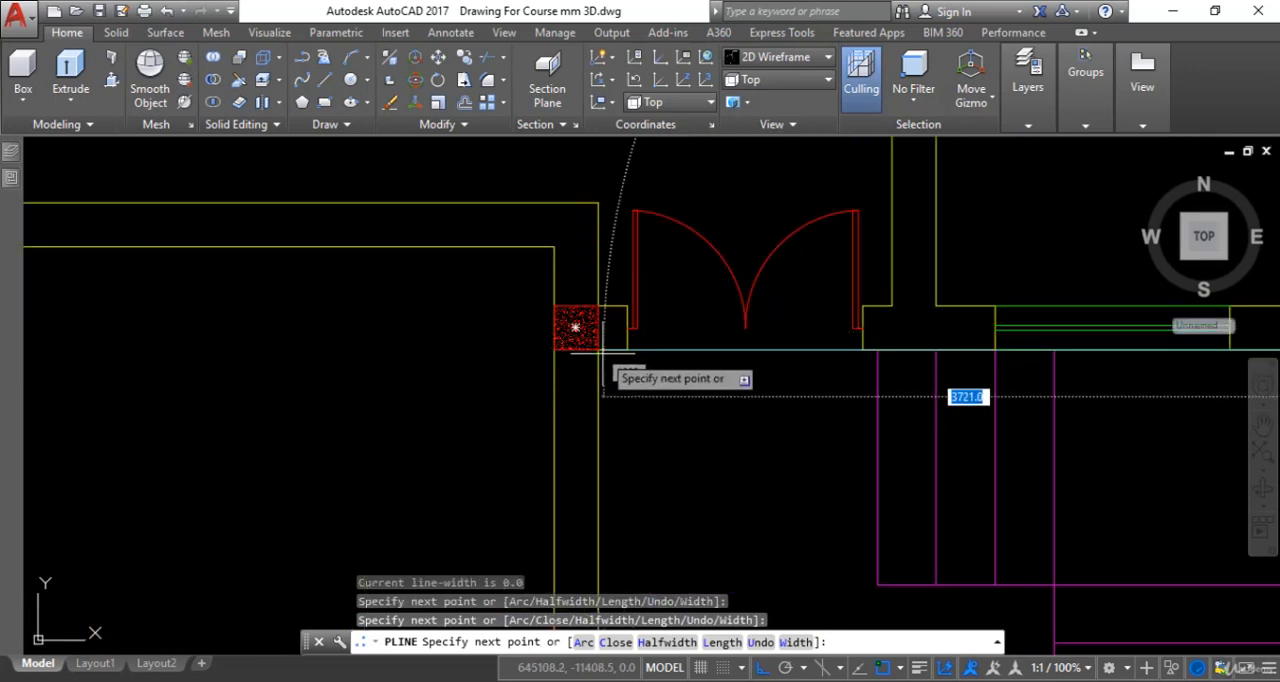
left_click(601, 351)
- Trace the polyline down the lower-left room's outer face, along its window wall to the left outer edge, and close the outline
scroll(700, 537, "down", 6)
middle_click_drag(703, 520, 761, 326)
scroll(745, 470, "up", 4)
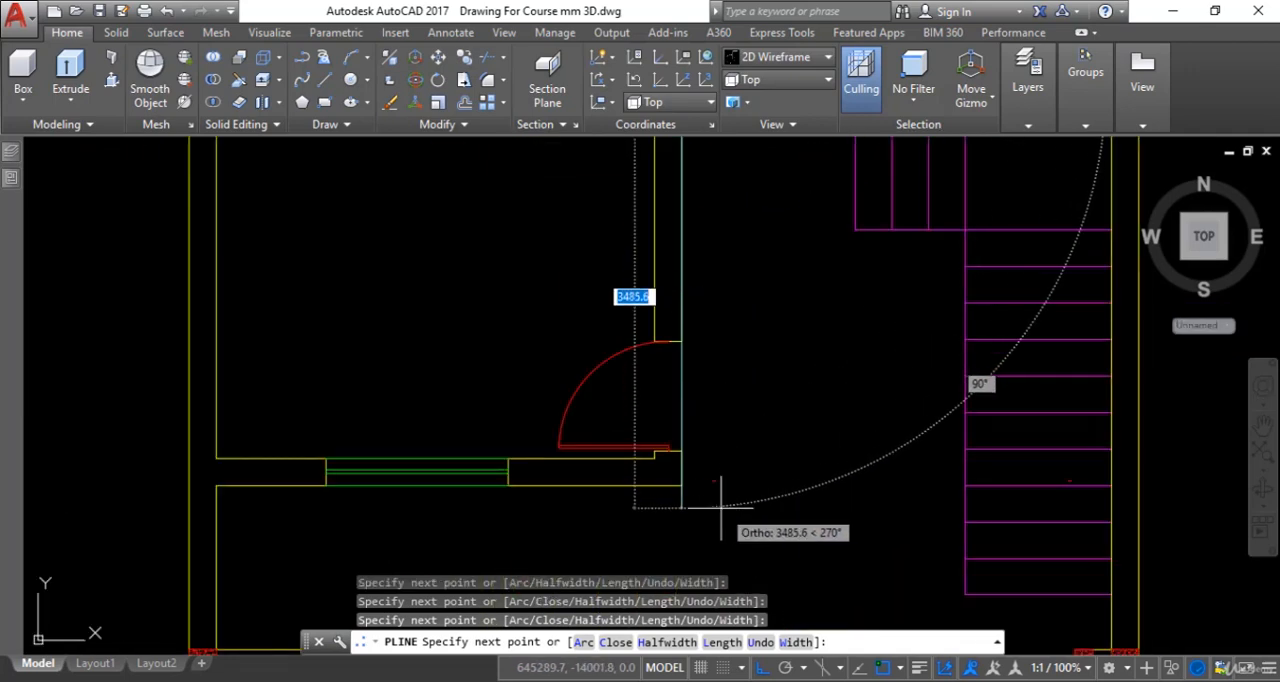
middle_click_drag(681, 486, 861, 483)
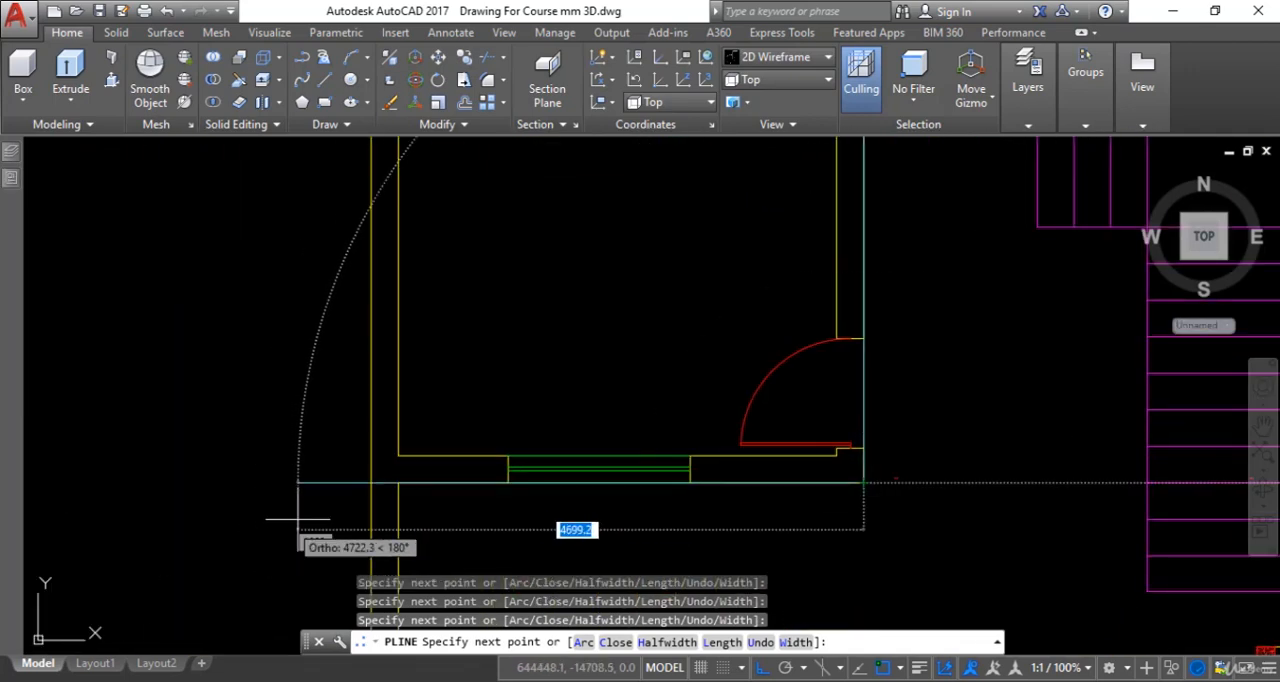
scroll(437, 451, "down", 6)
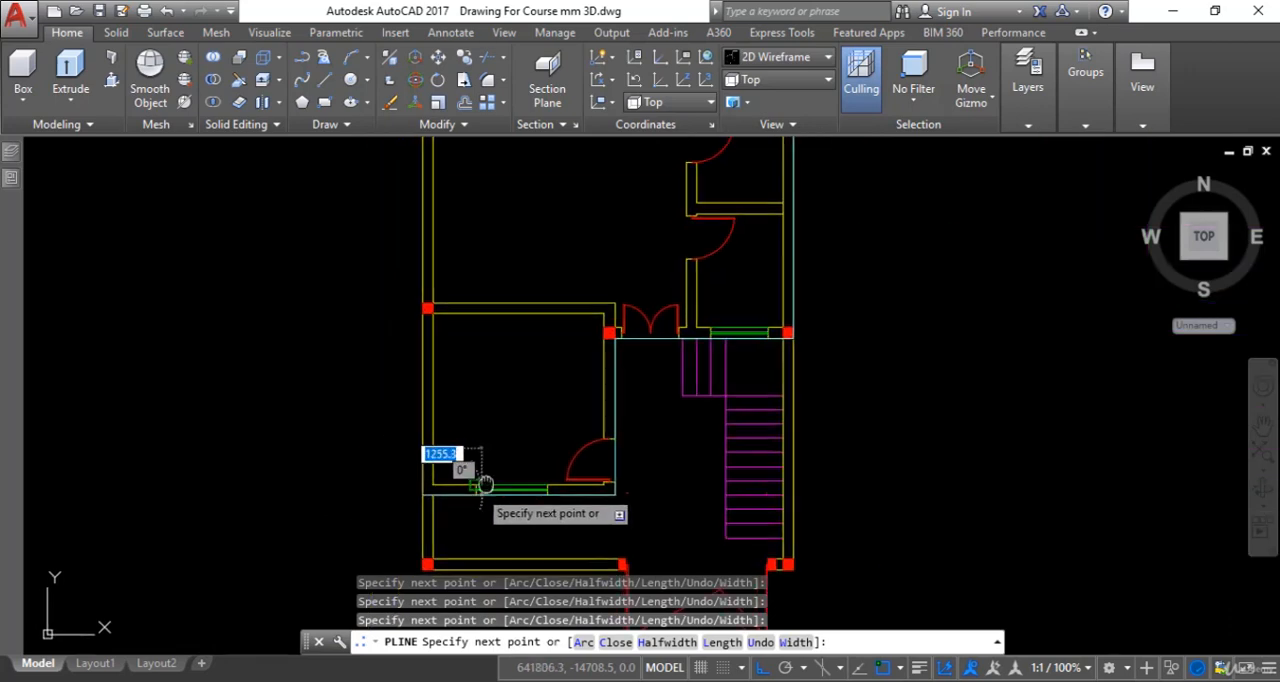
type("c")
key("Return")
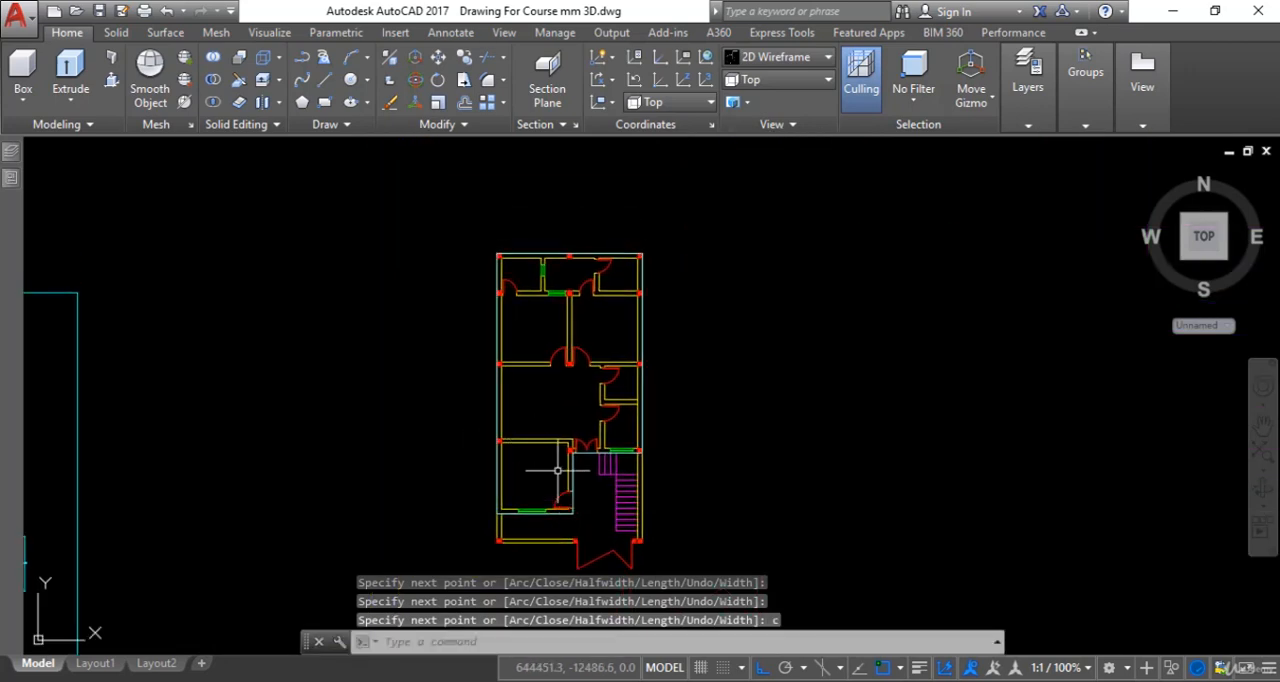
- Measure the thickness of the top outer wall near the upper-right column with an aligned dimension, without placing it
scroll(628, 257, "up", 5)
key("Escape")
key("Escape")
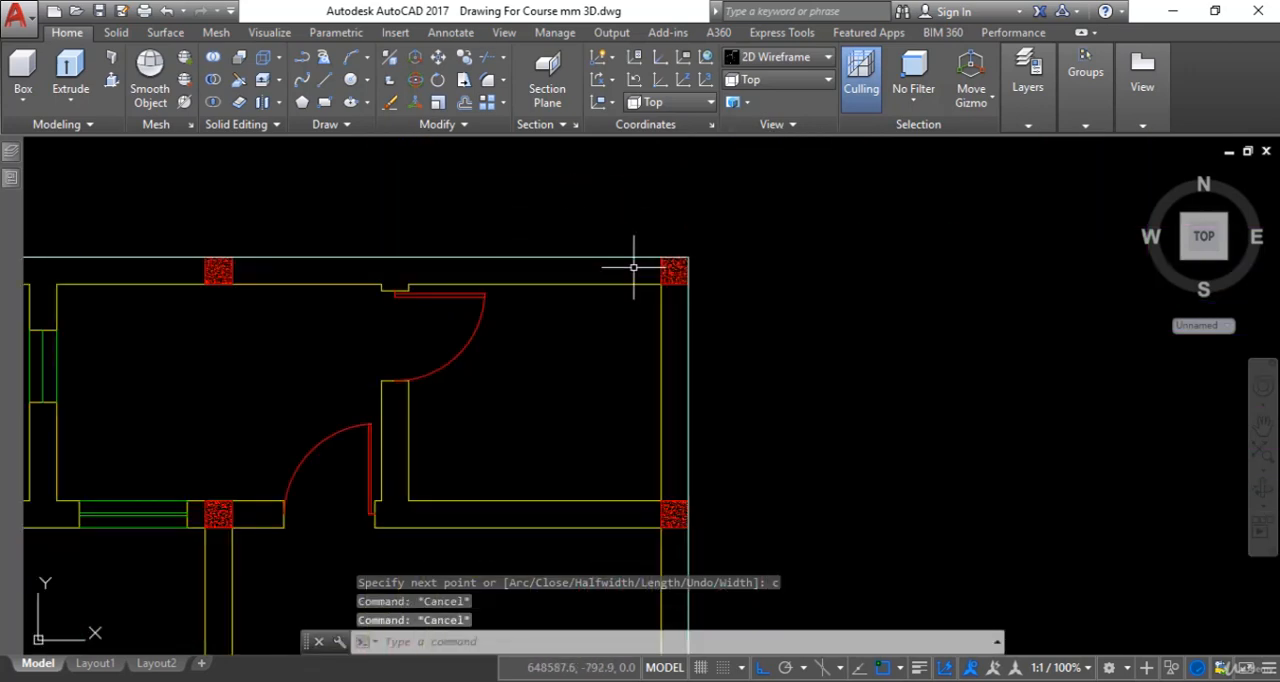
type("da")
key("Return")
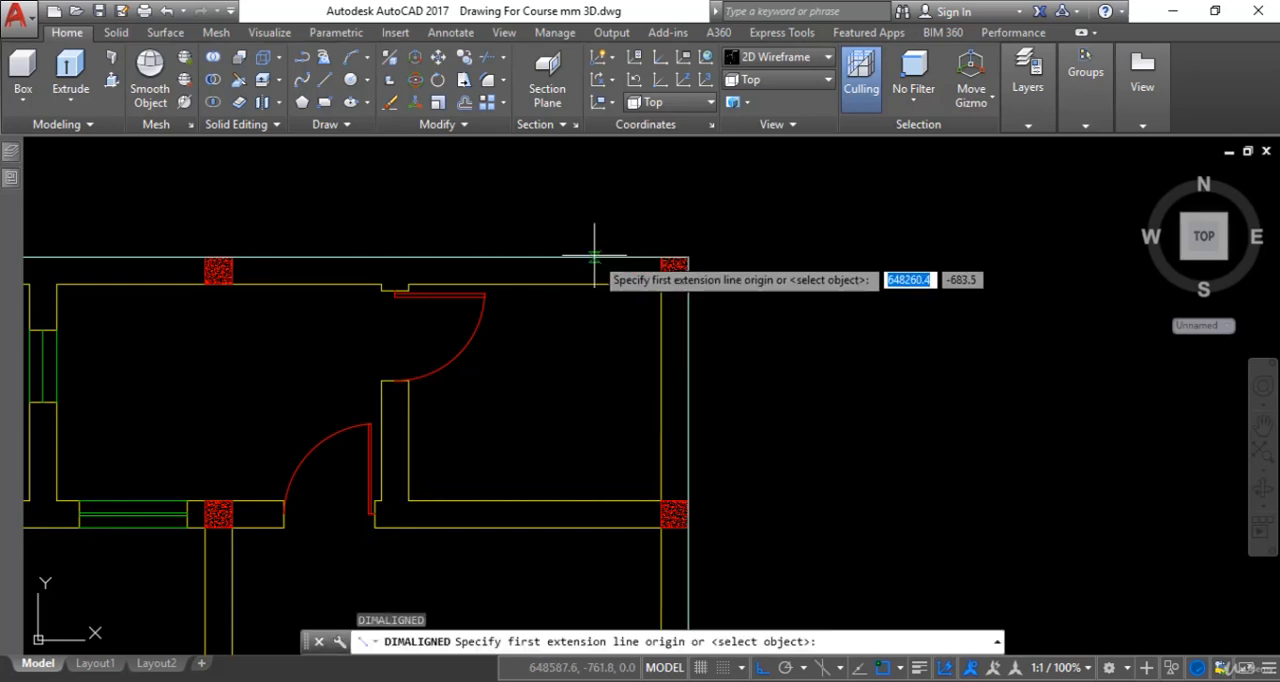
left_click(594, 257)
left_click(594, 285)
scroll(594, 285, "up", 3)
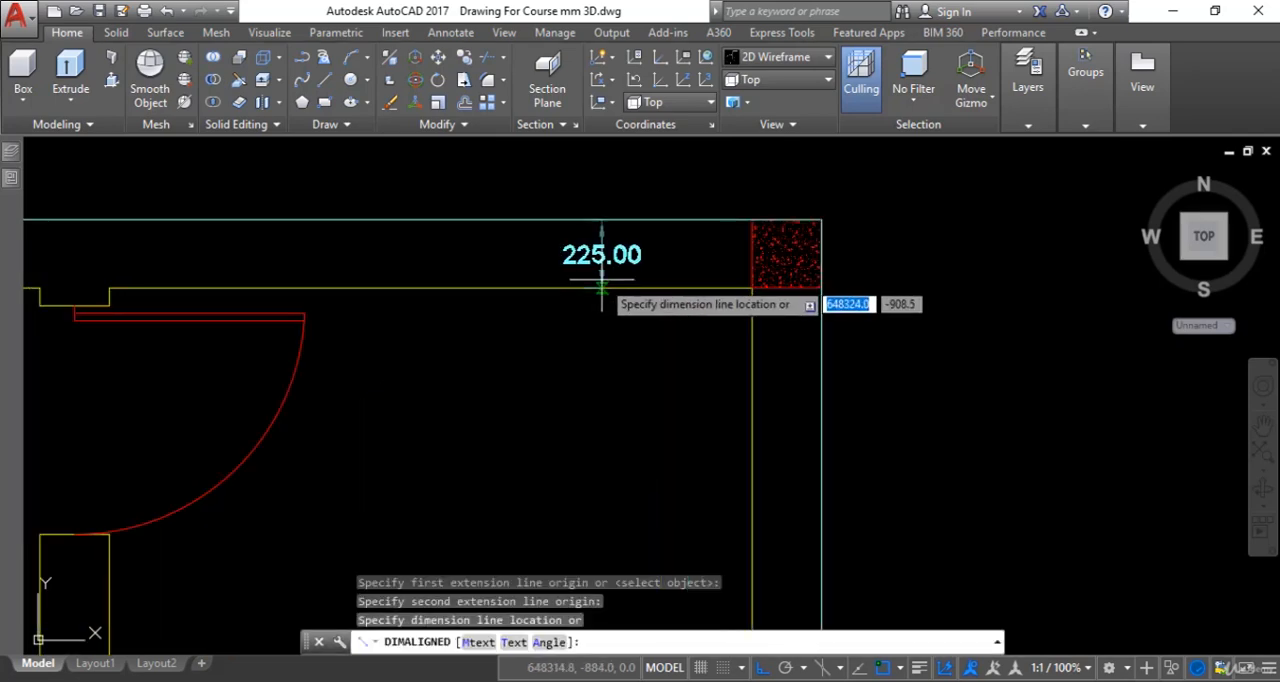
scroll(606, 285, "down", 5)
key("Escape")
scroll(606, 287, "down", 4)
key("Escape")
key("Escape")
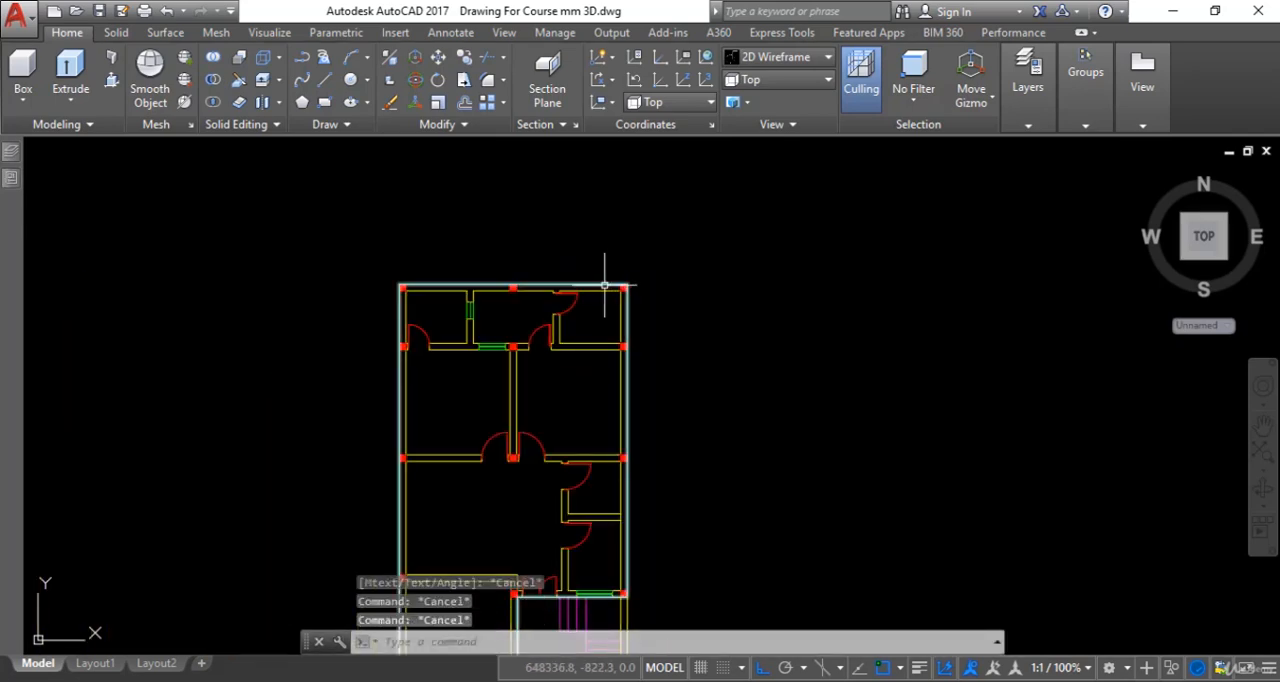
- Offset the closed outer wall polyline 225 mm toward the inside of the building
type("o")
key("Return")
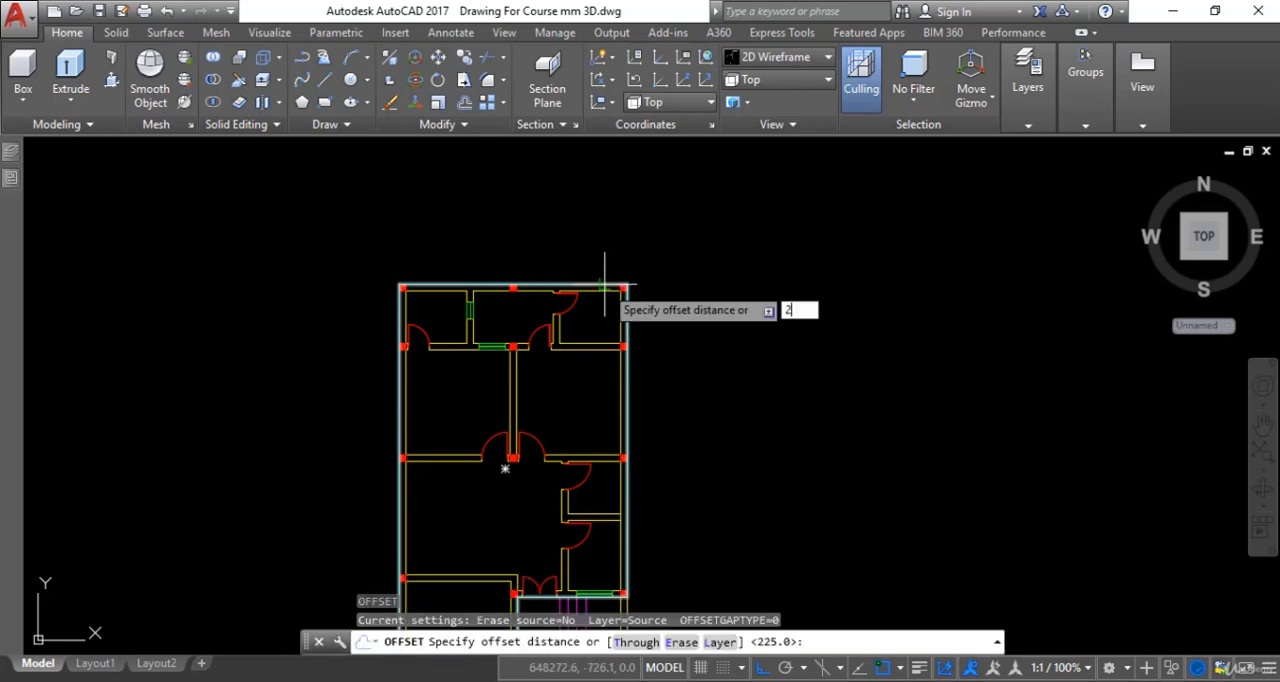
type("225")
key("Return")
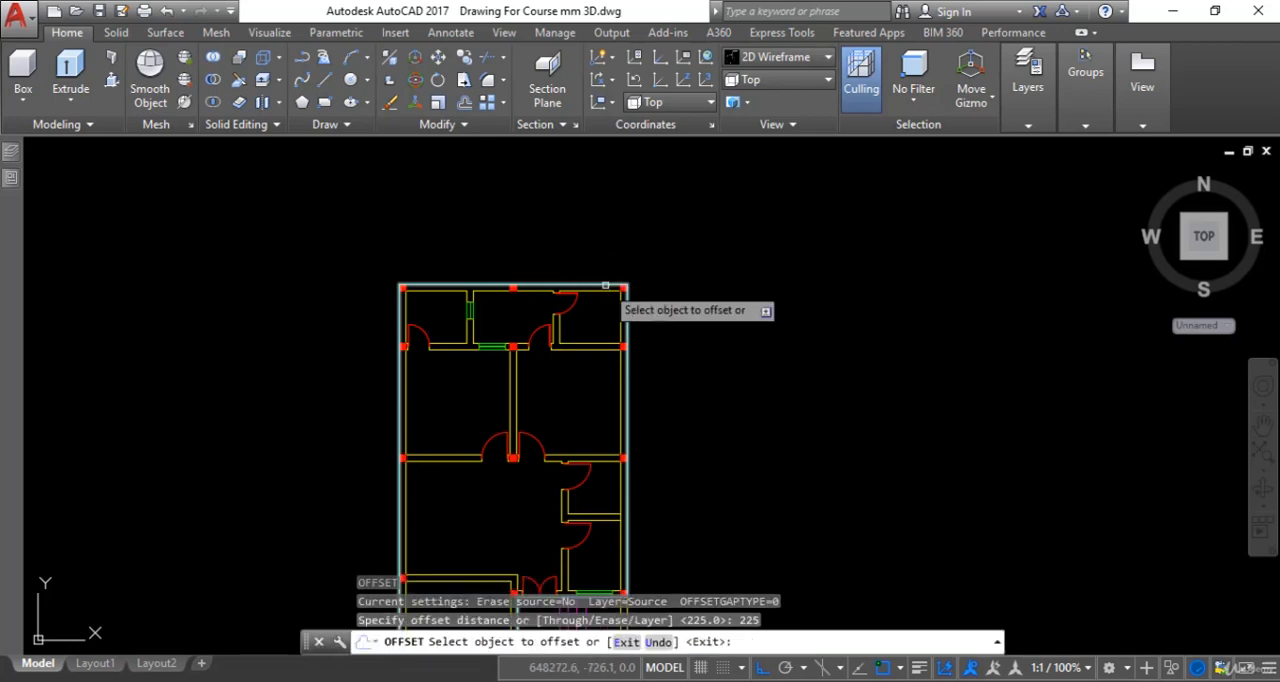
left_click(605, 286)
scroll(610, 279, "up", 4)
left_click(586, 297)
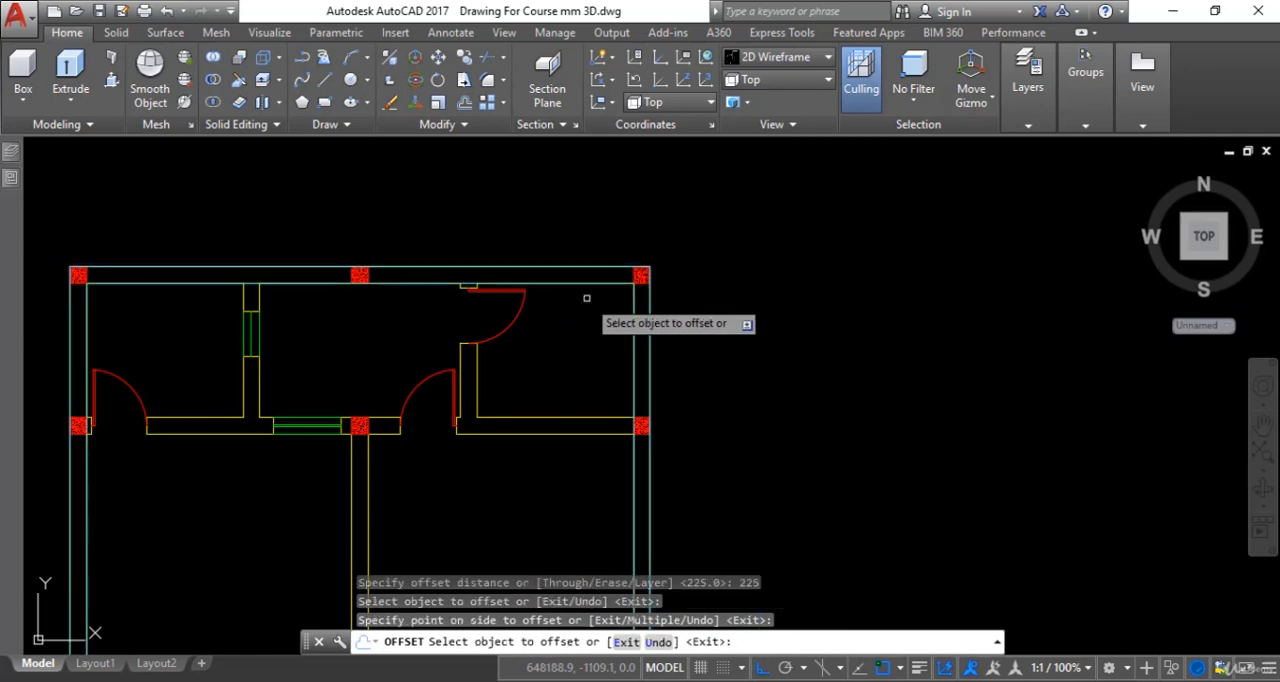
scroll(586, 297, "up", 4)
scroll(592, 296, "down", 4)
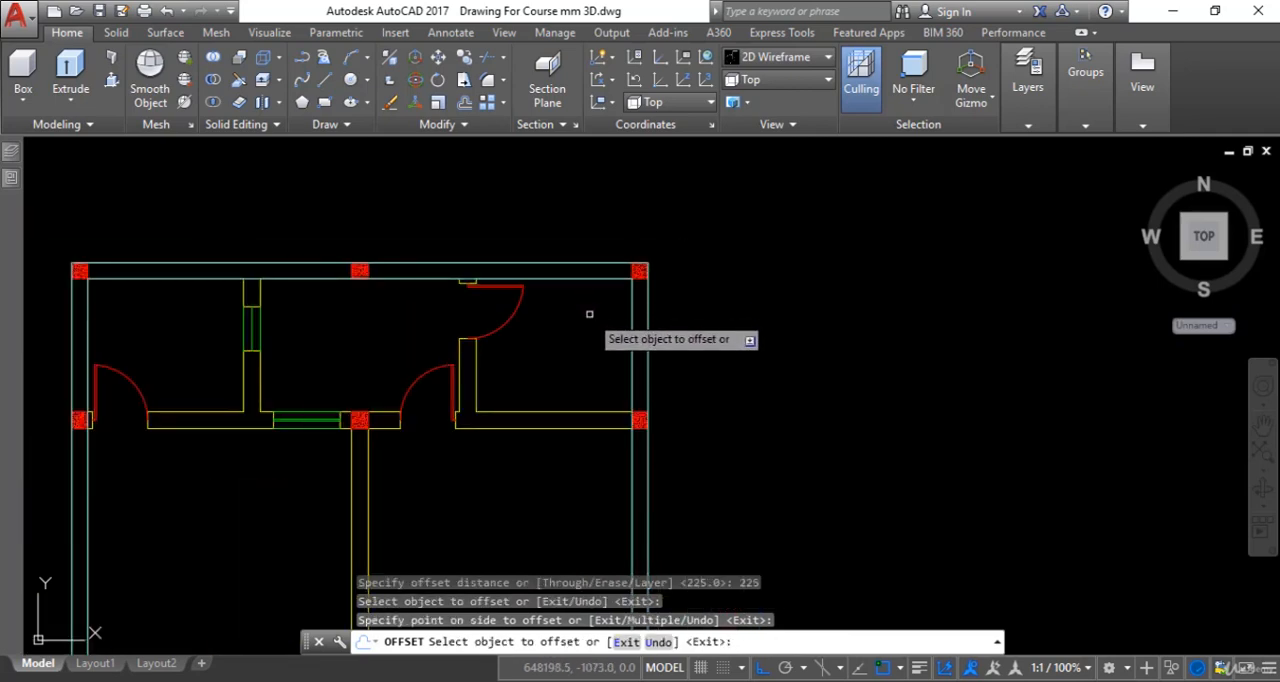
key("Escape")
- Turn off the Doors and Walls layers by picking a door and an interior wall in the upper-right room
scroll(587, 312, "down", 2)
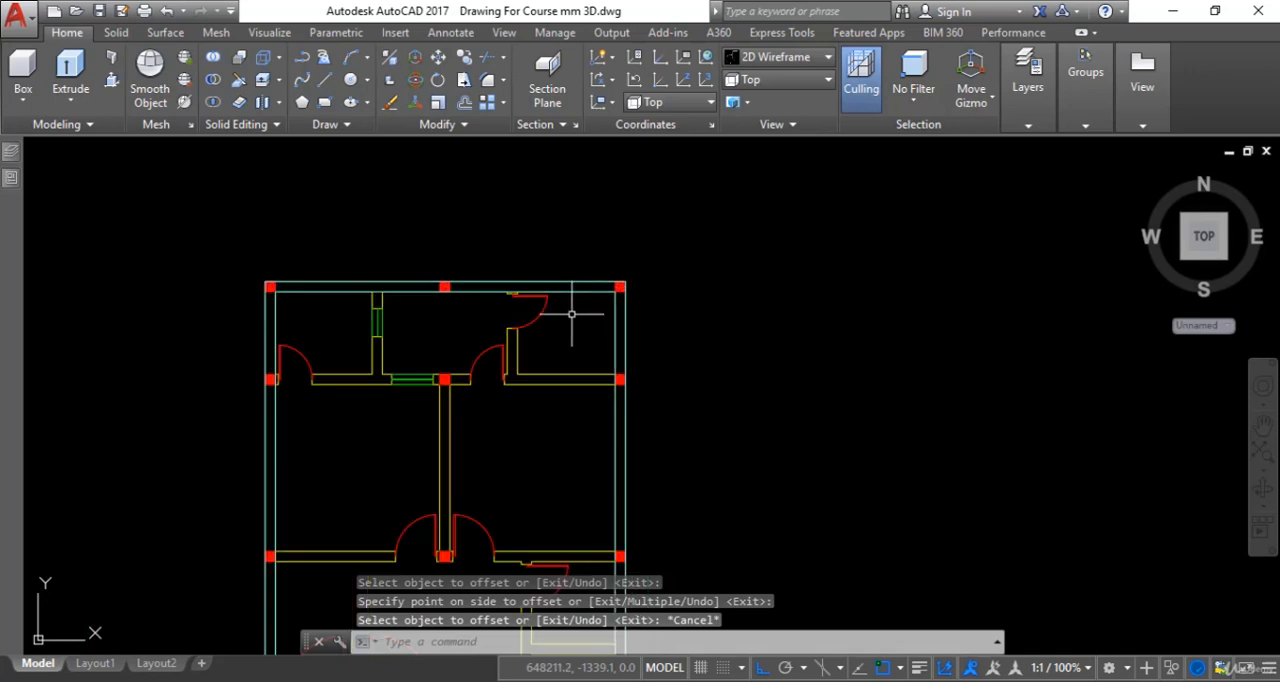
mouse_move(572, 314)
middle_mouse_down()
mouse_move(602, 285)
mouse_move(654, 289)
middle_mouse_up()
scroll(573, 302, "up", 5)
scroll(602, 310, "down", 5)
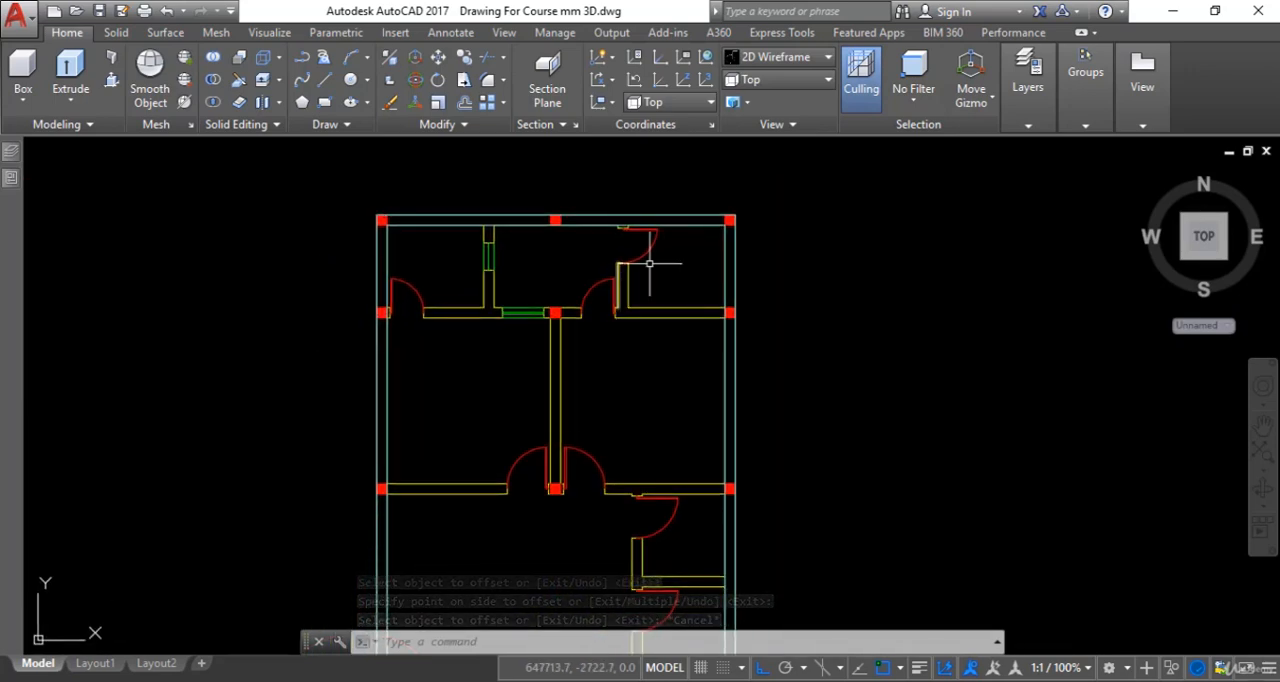
key("Escape")
key("Escape")
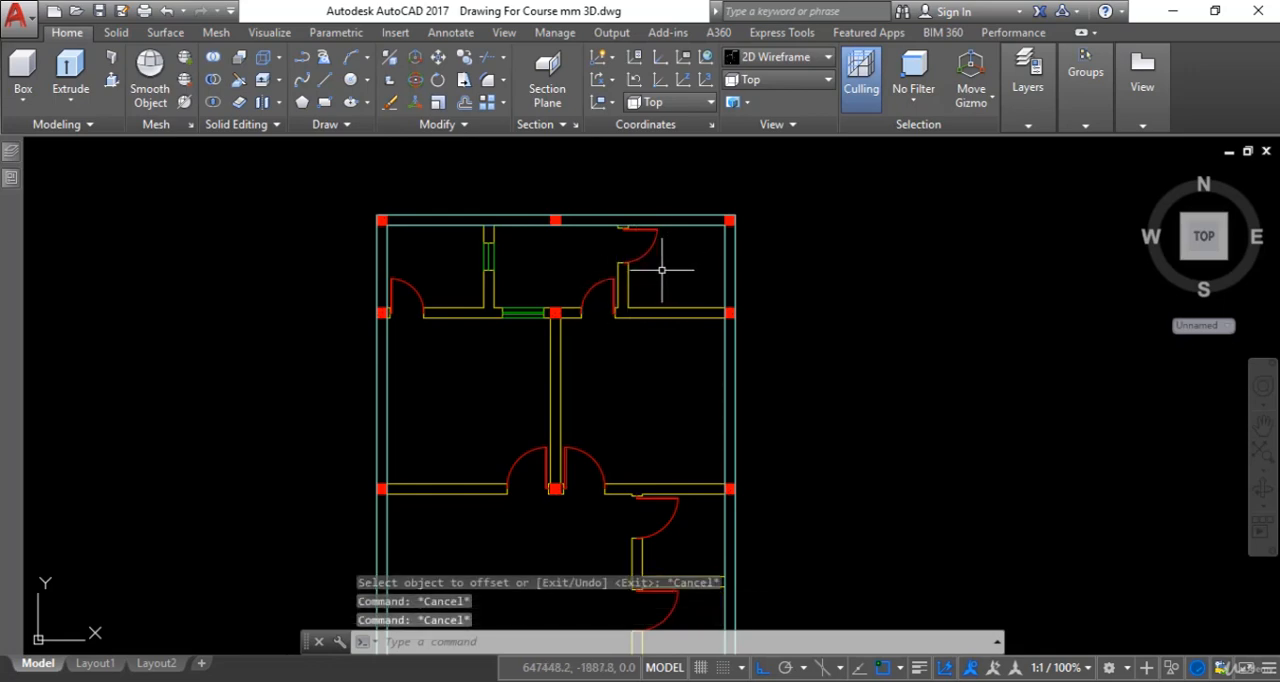
type("lay")
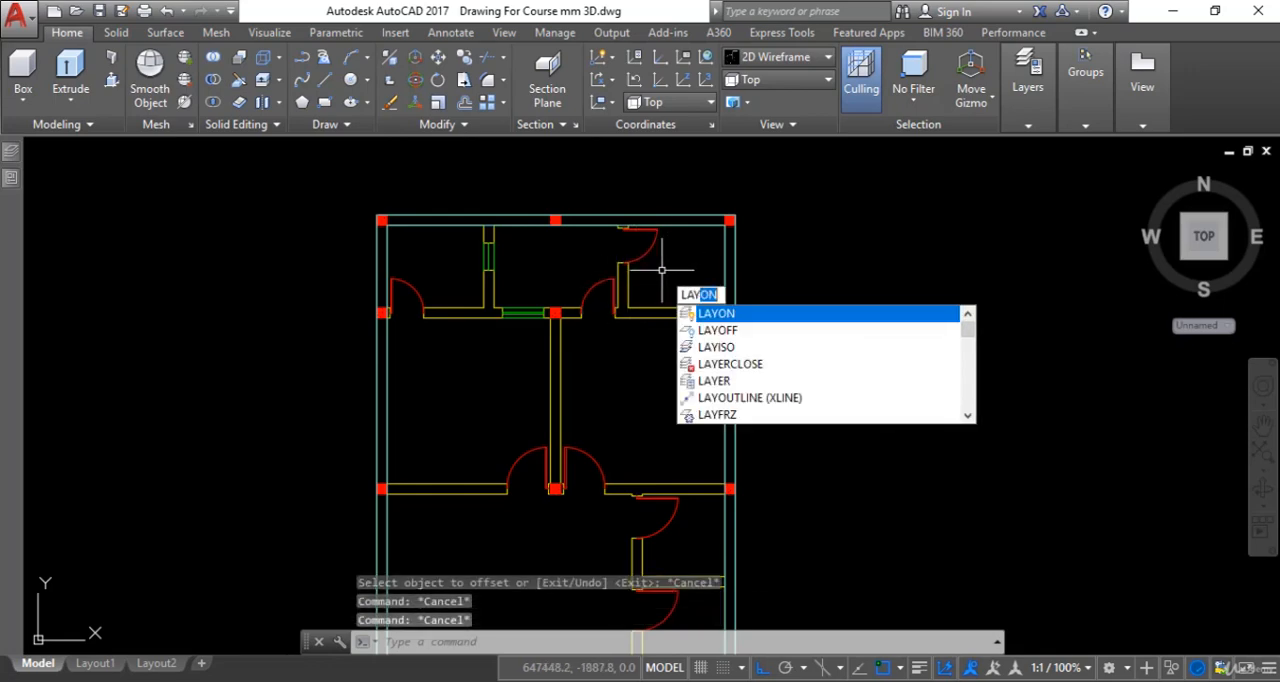
type("off")
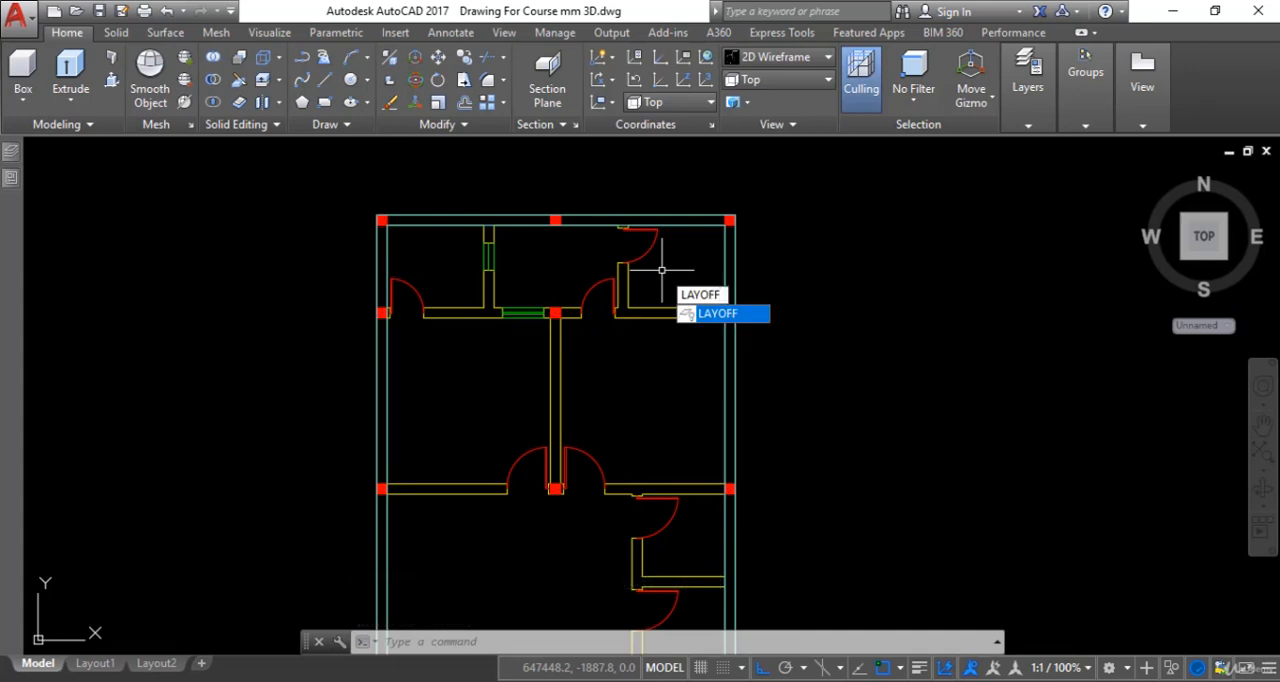
key("Return")
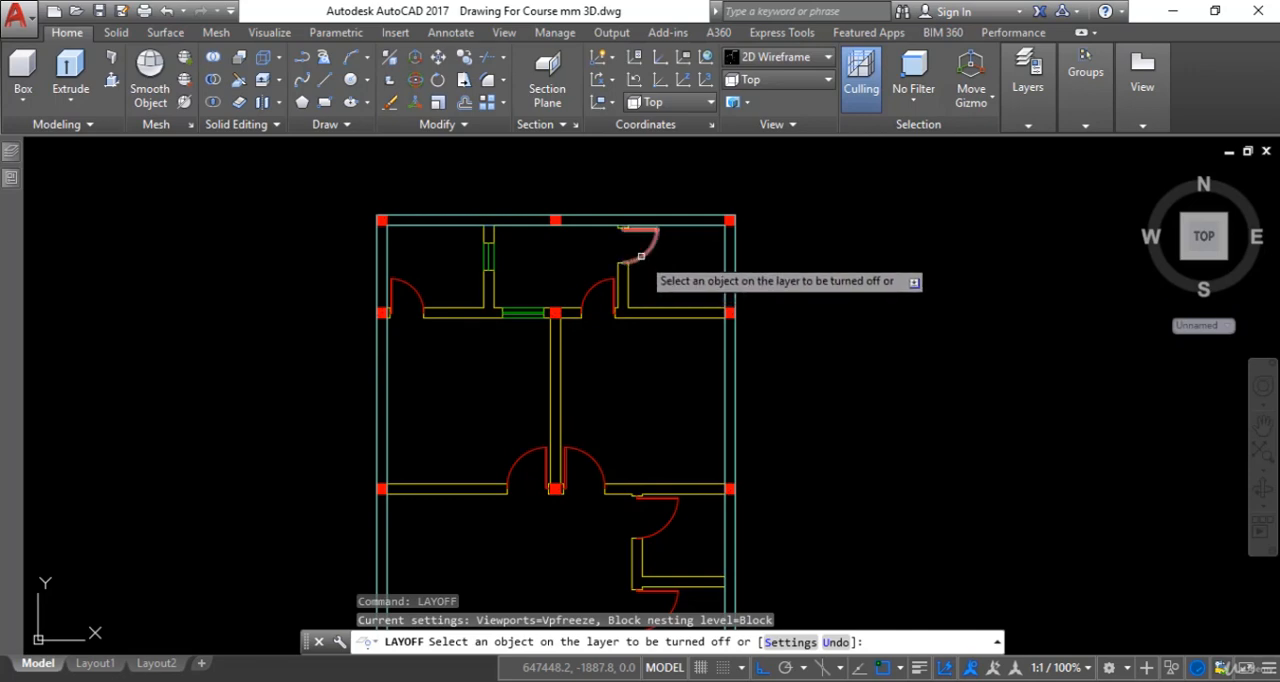
left_click(641, 256)
left_click(630, 284)
- Turn off the clmn, Windows and Stairs layers by picking a column, a window and the stairs
scroll(770, 217, "up", 2)
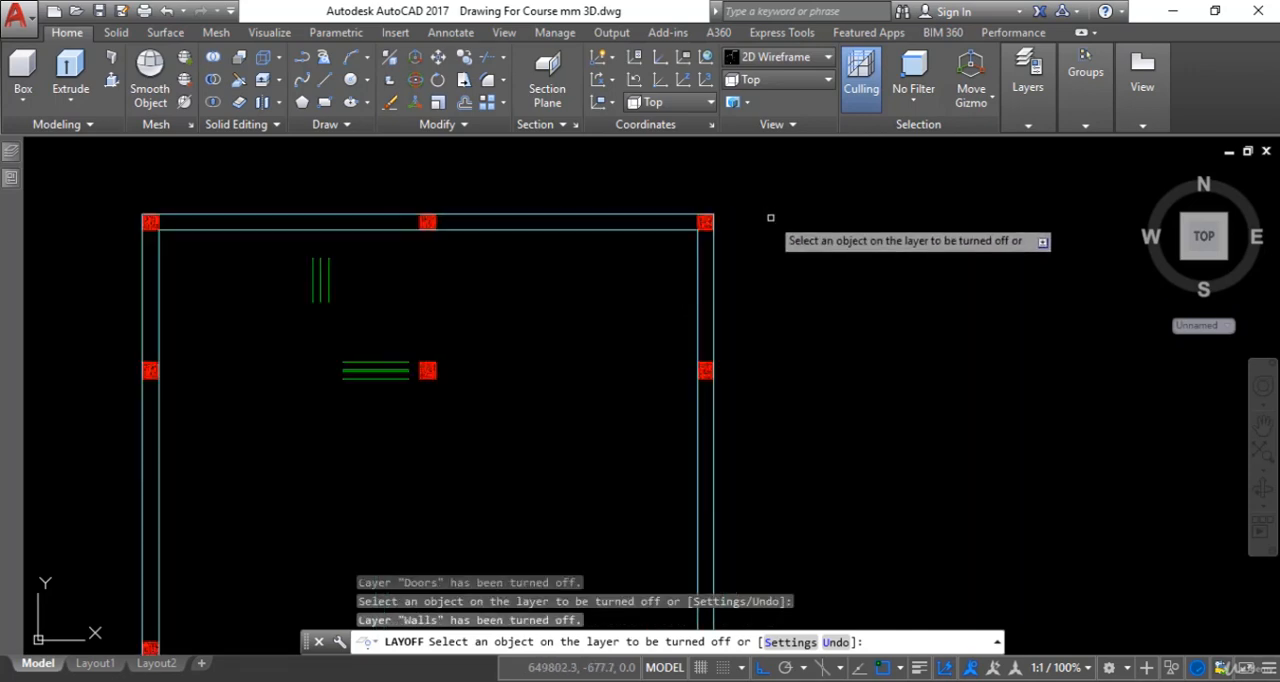
scroll(691, 234, "up", 2)
left_click(600, 214)
scroll(666, 240, "down", 4)
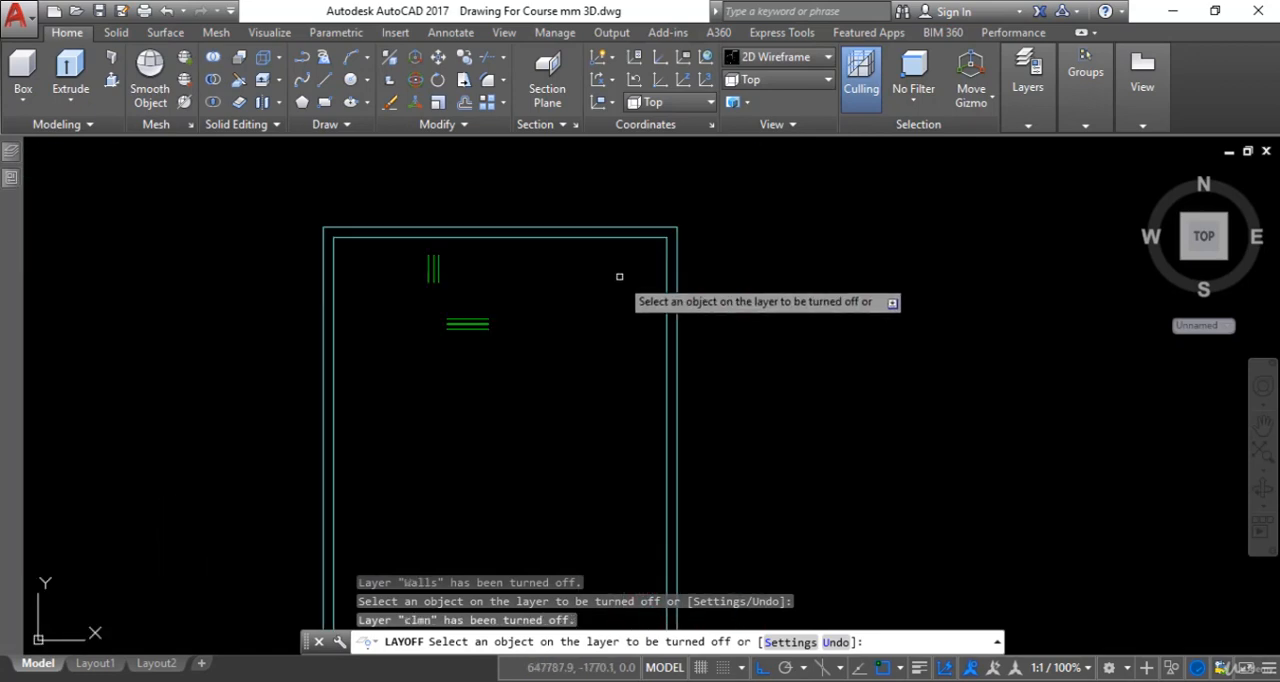
left_click(470, 321)
scroll(500, 318, "down", 5)
mouse_move(528, 314)
middle_mouse_down()
mouse_move(575, 275)
mouse_move(622, 314)
middle_mouse_up()
scroll(575, 274, "up", 4)
left_click(637, 352)
scroll(637, 352, "down", 2)
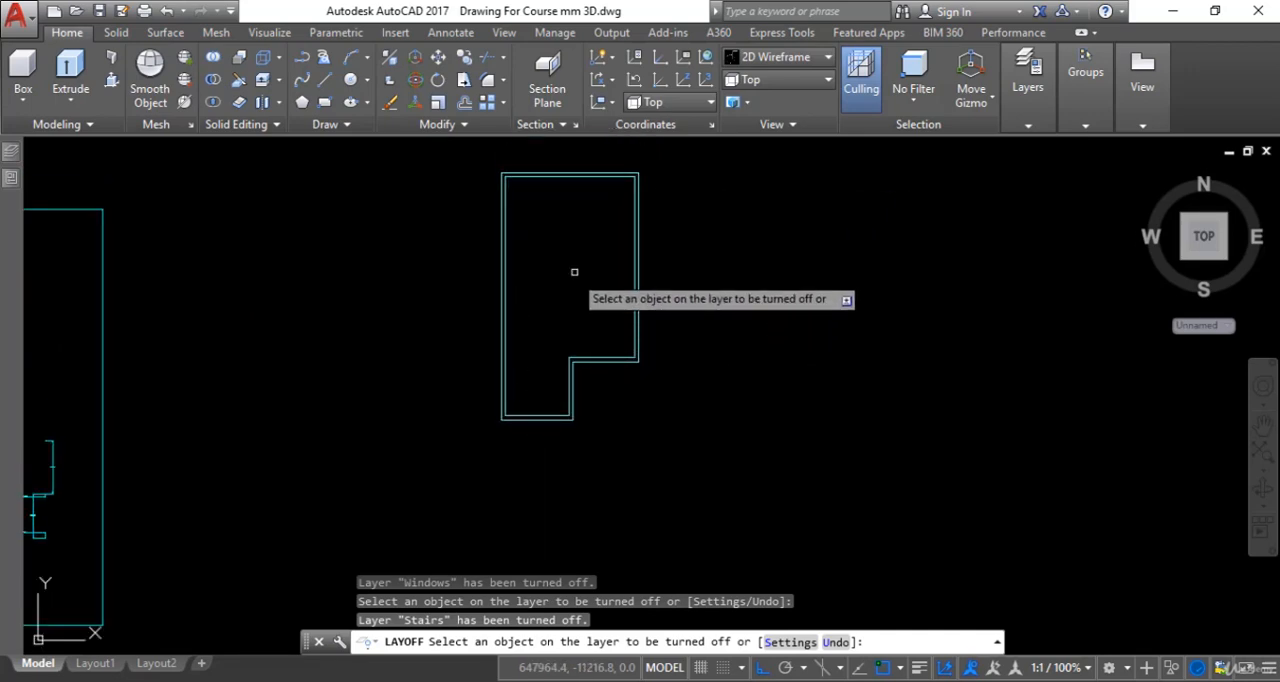
key("Escape")
- Switch to the SW Isometric view and frame the double wall outline
left_click(812, 83)
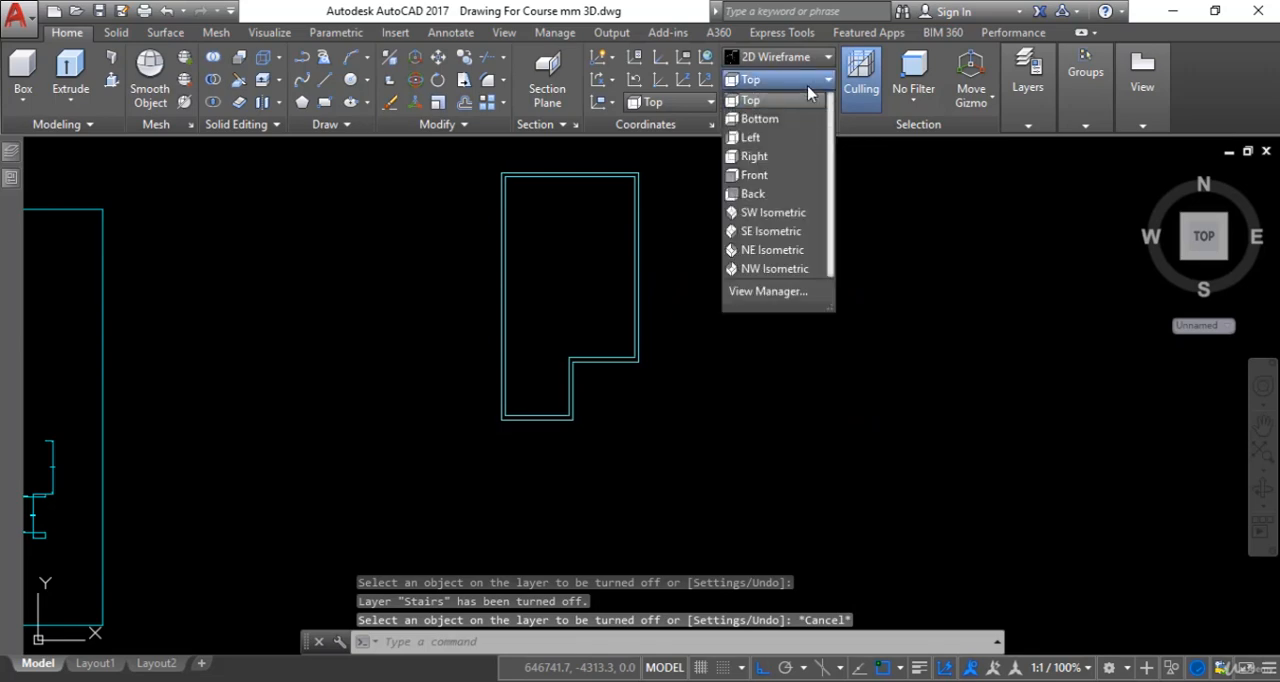
left_click(790, 212)
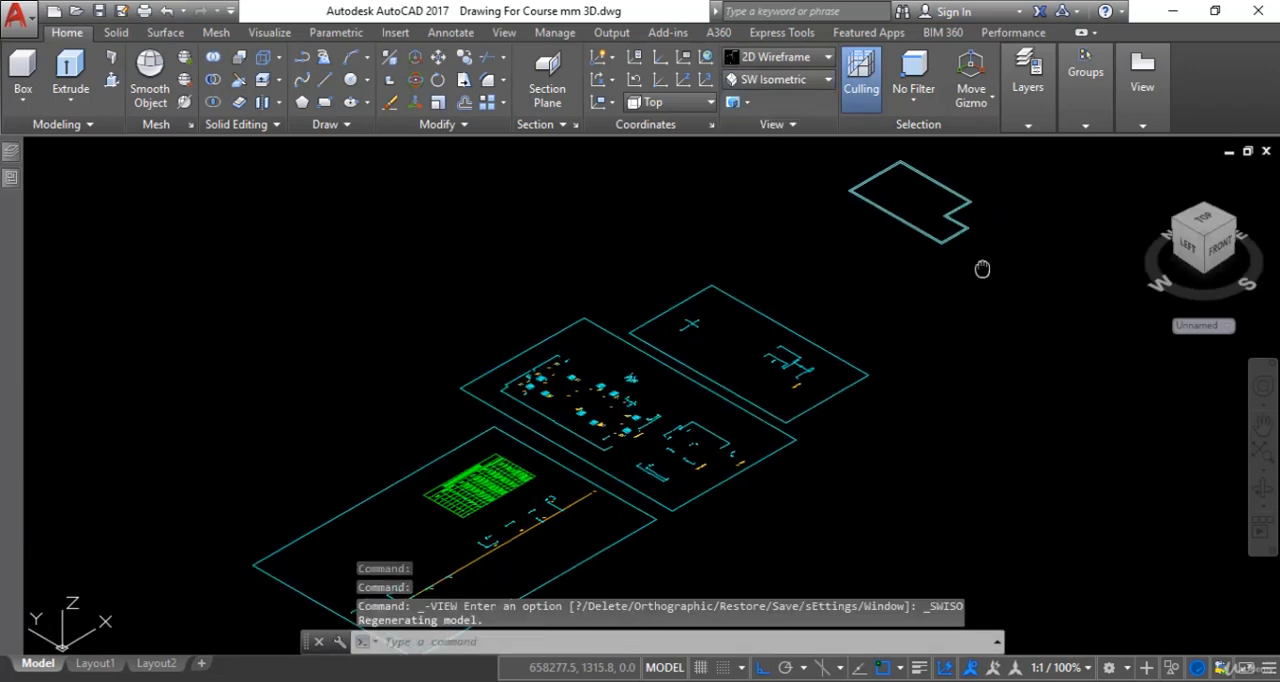
scroll(980, 271, "up", 5)
mouse_move(846, 320)
middle_mouse_down()
mouse_move(791, 405)
mouse_move(776, 404)
middle_mouse_up()
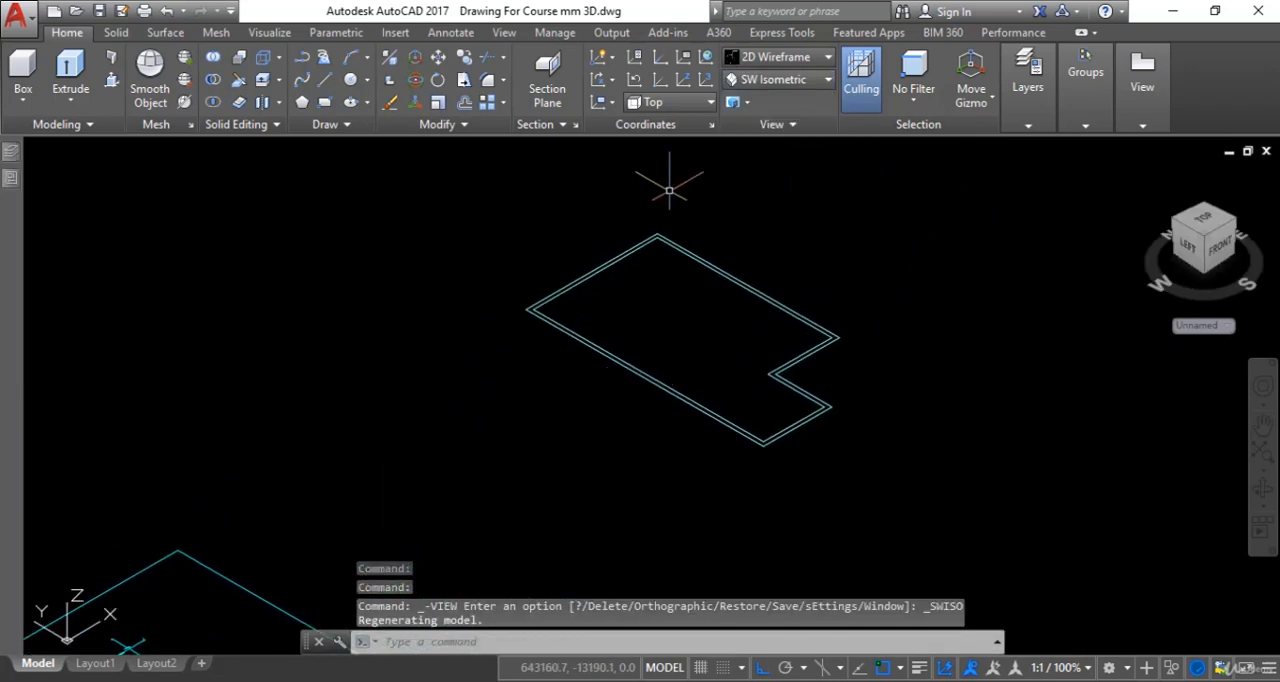
- Presspull the area between the outer and inner wall outlines to a height of 3000 mm
left_click(112, 82)
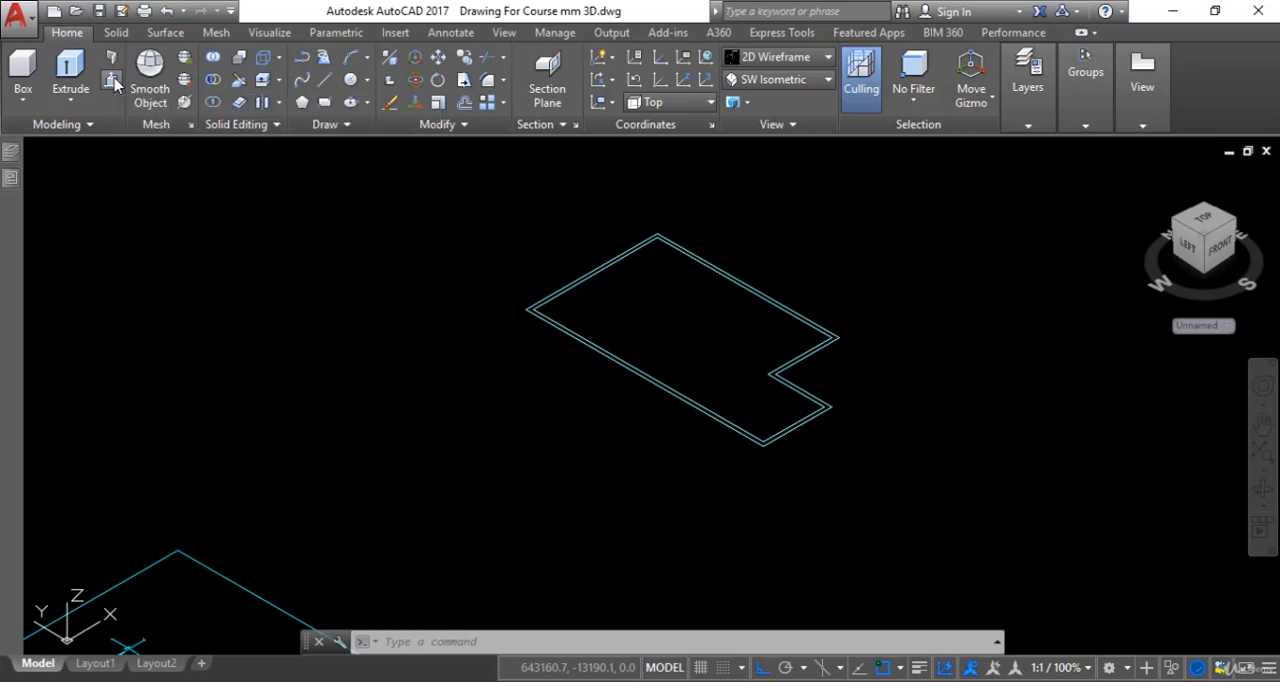
scroll(671, 398, "up", 2)
scroll(671, 398, "up", 2)
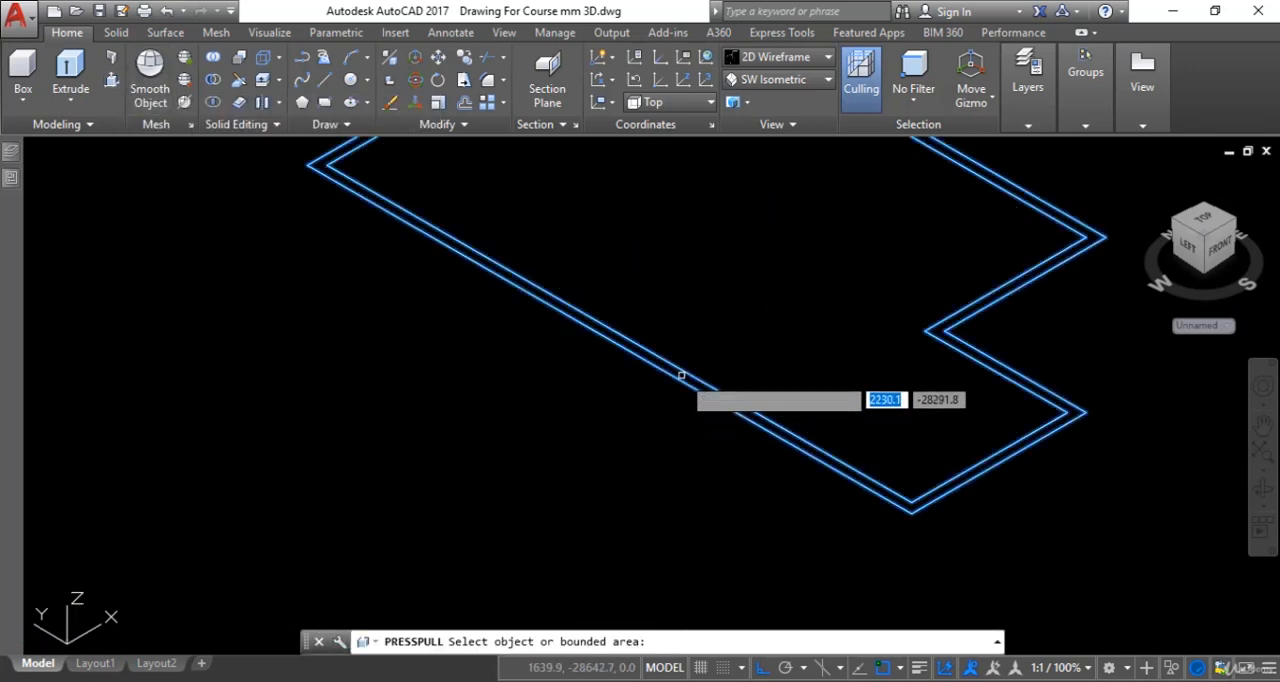
left_click(681, 375)
scroll(728, 243, "down", 4)
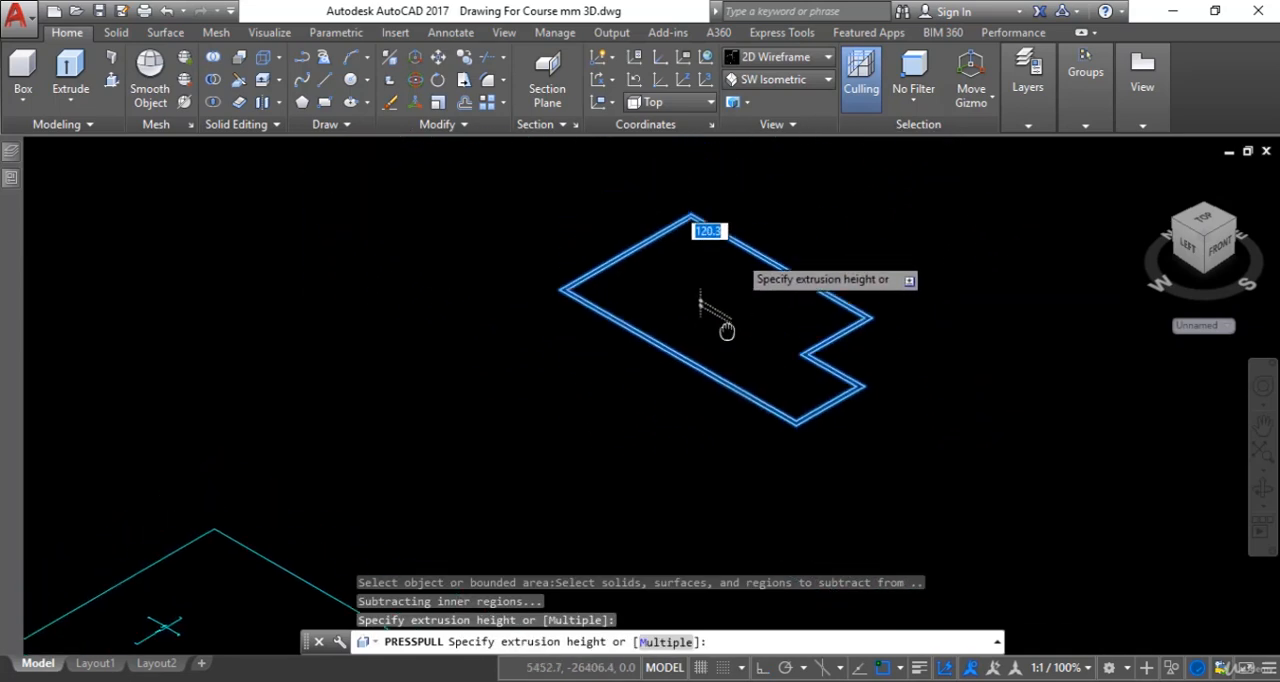
type("3")
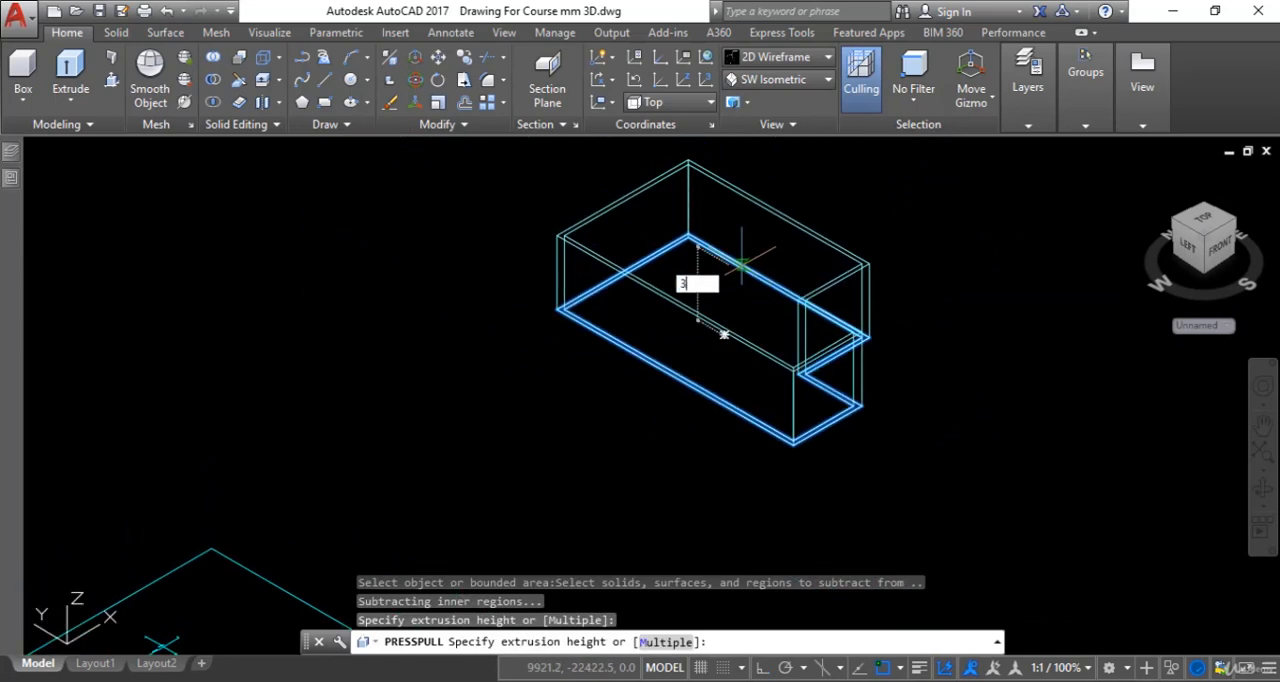
type("000")
key("Return")
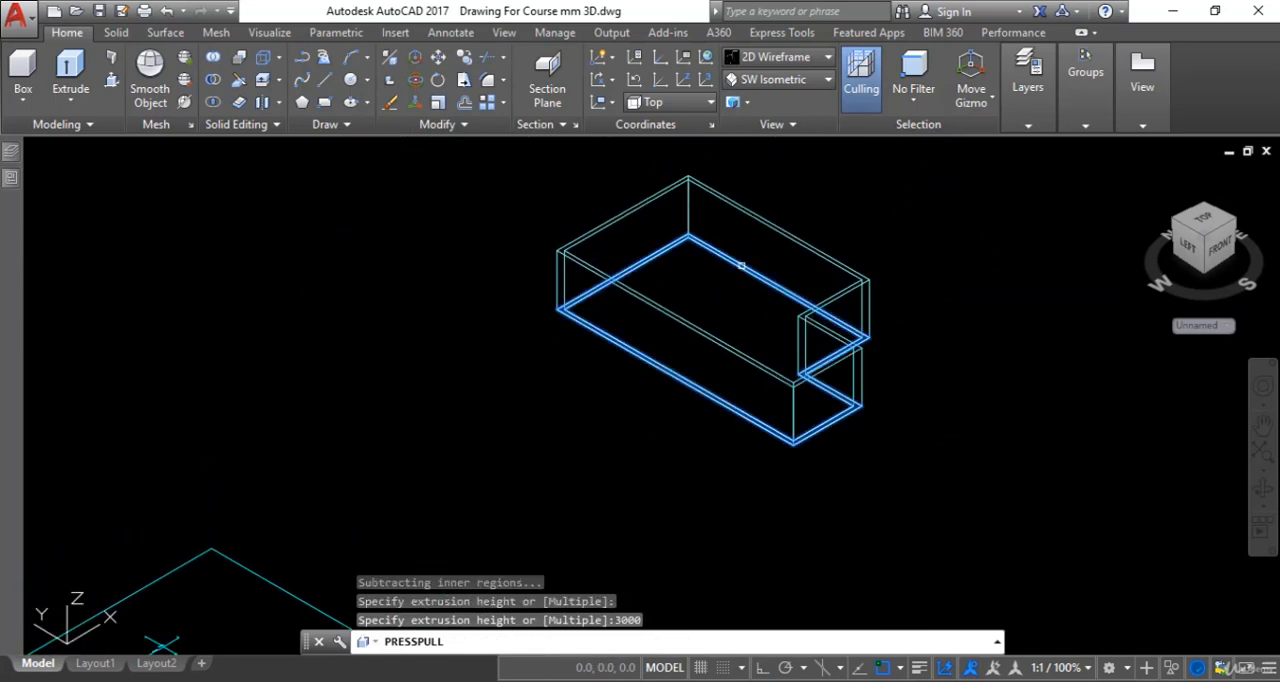
key("Return")
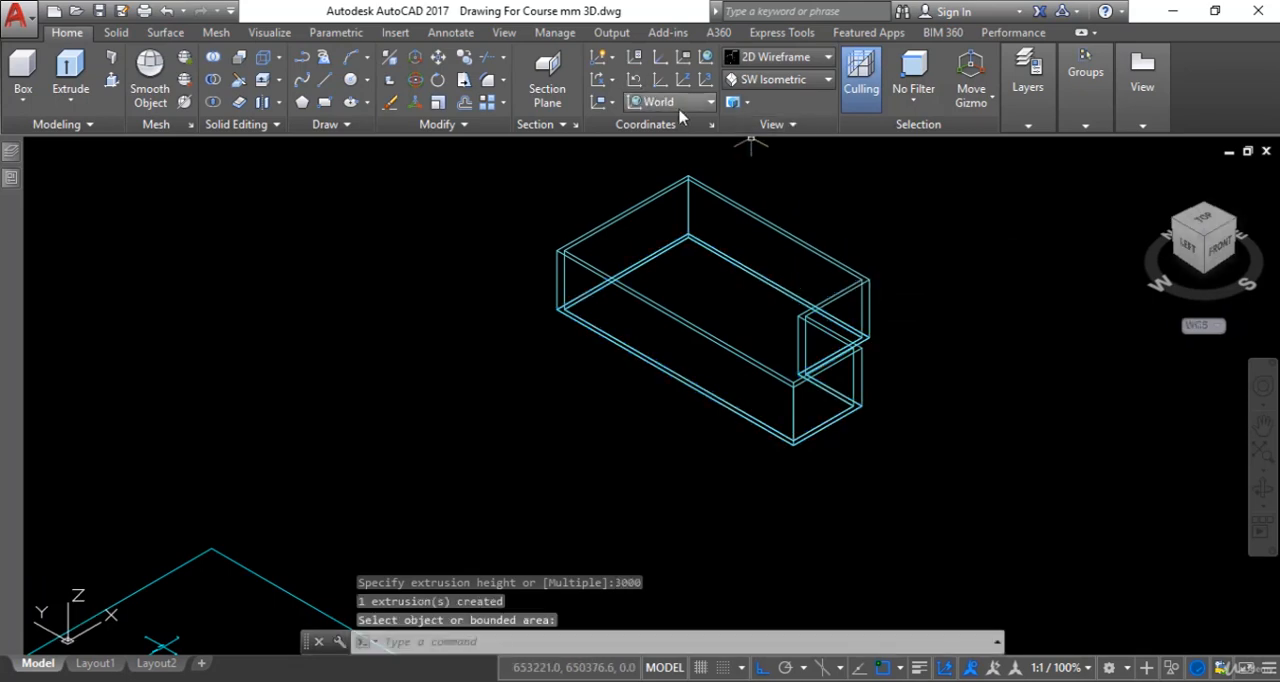
- Display the extruded outer wall in the Realistic visual style and inspect it up close
left_click(818, 58)
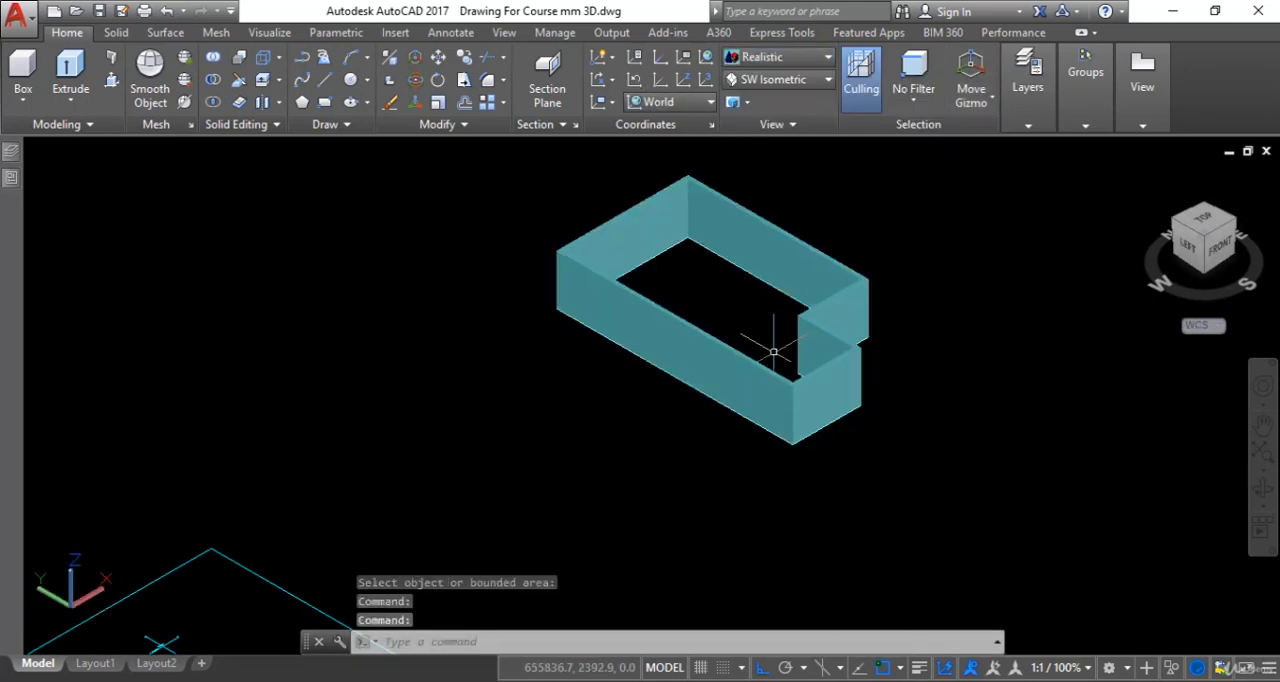
scroll(766, 357, "up", 5)
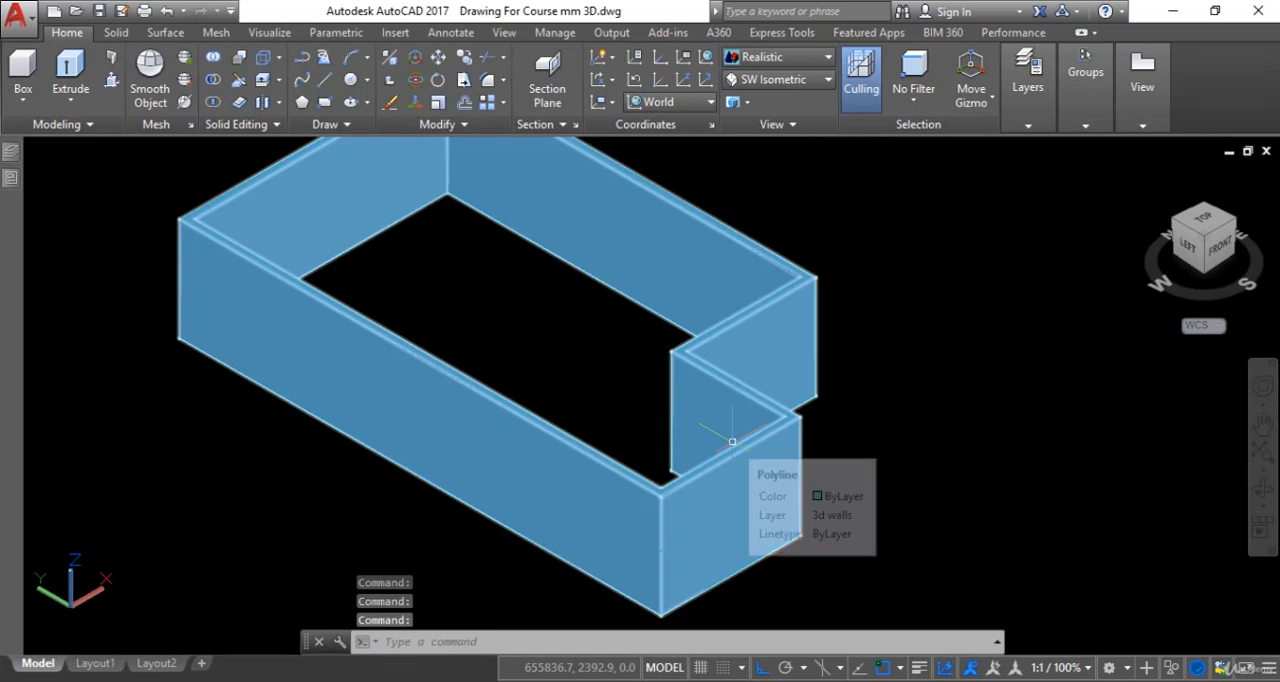
scroll(732, 441, "down", 4)
- Turn all layers back on and set the visual style to 2D Wireframe
left_click(729, 417)
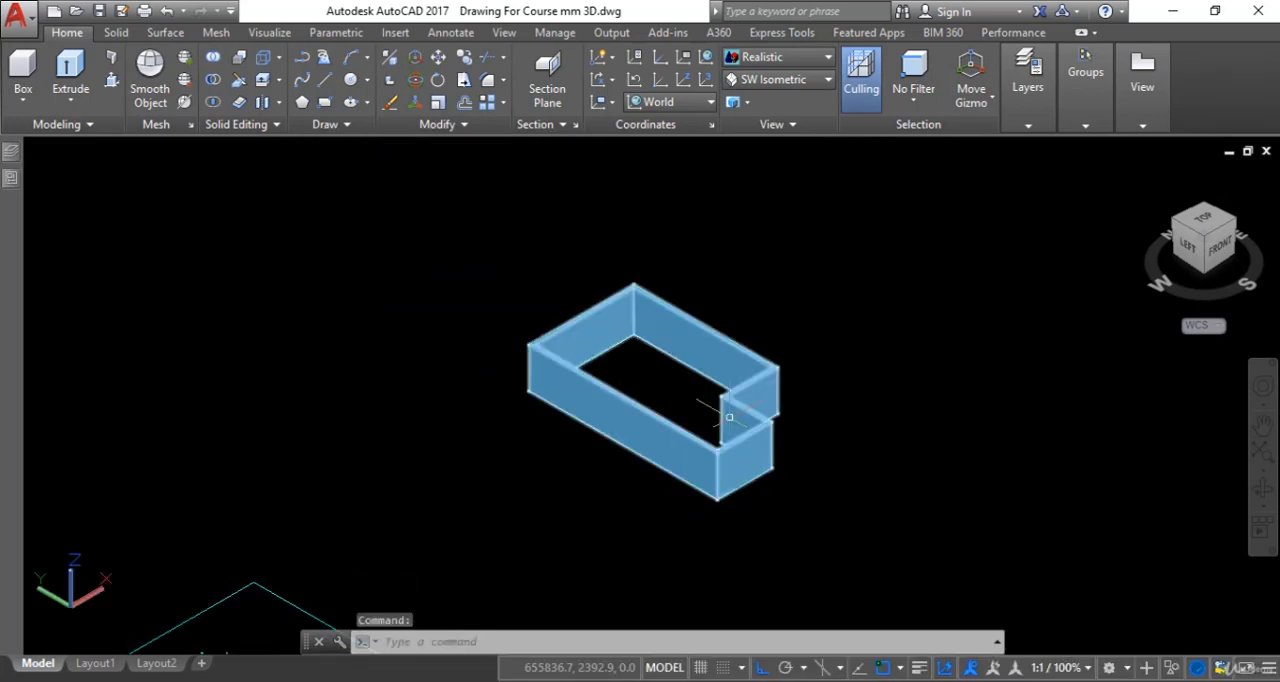
type("LAy")
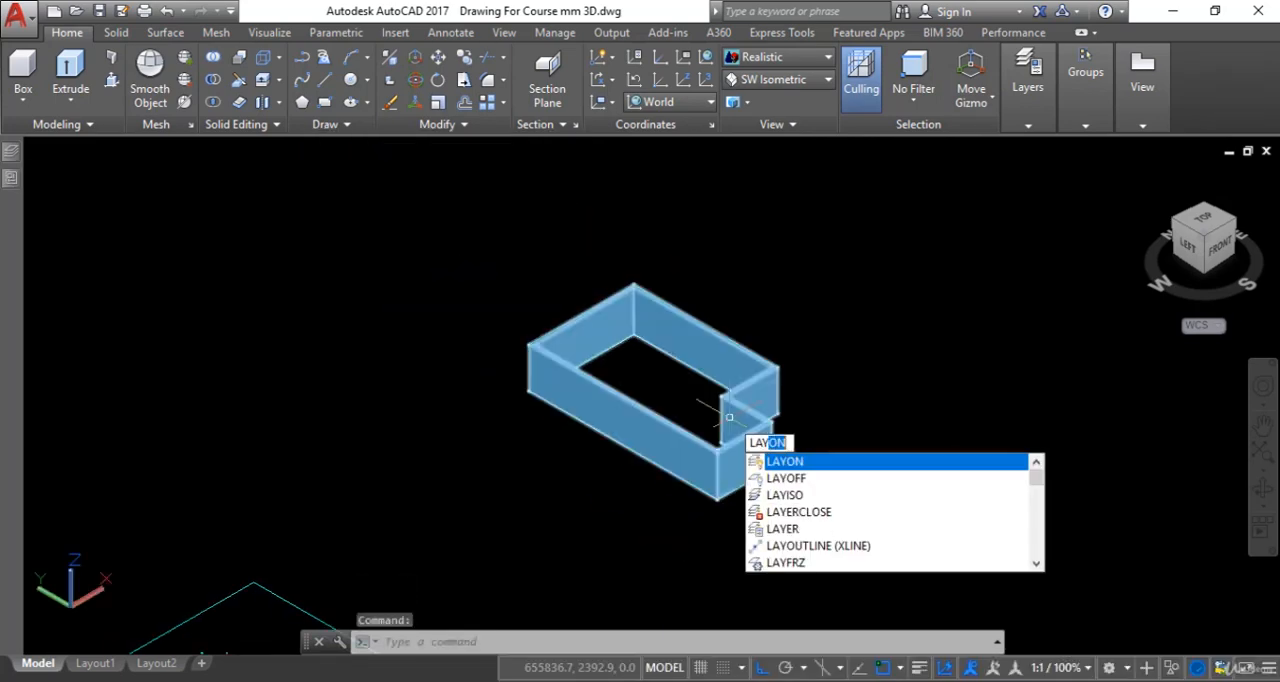
type("on")
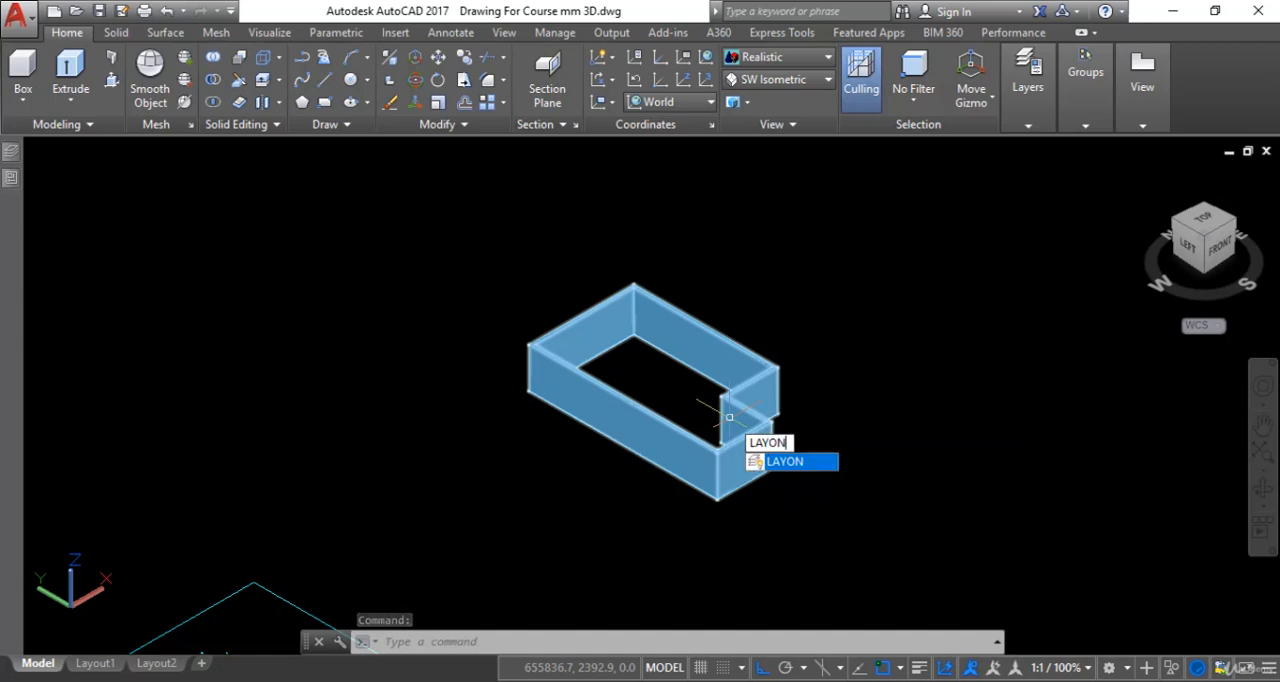
key("Return")
scroll(729, 417, "up", 4)
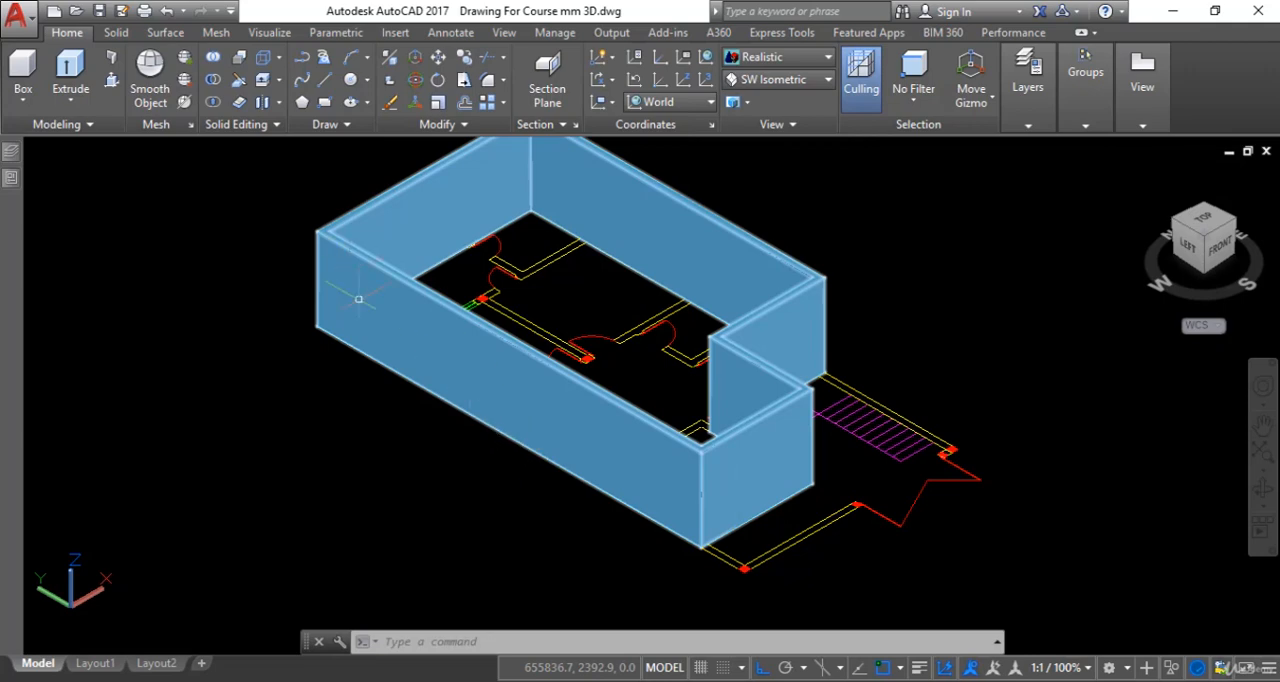
left_click(763, 60)
left_click(757, 104)
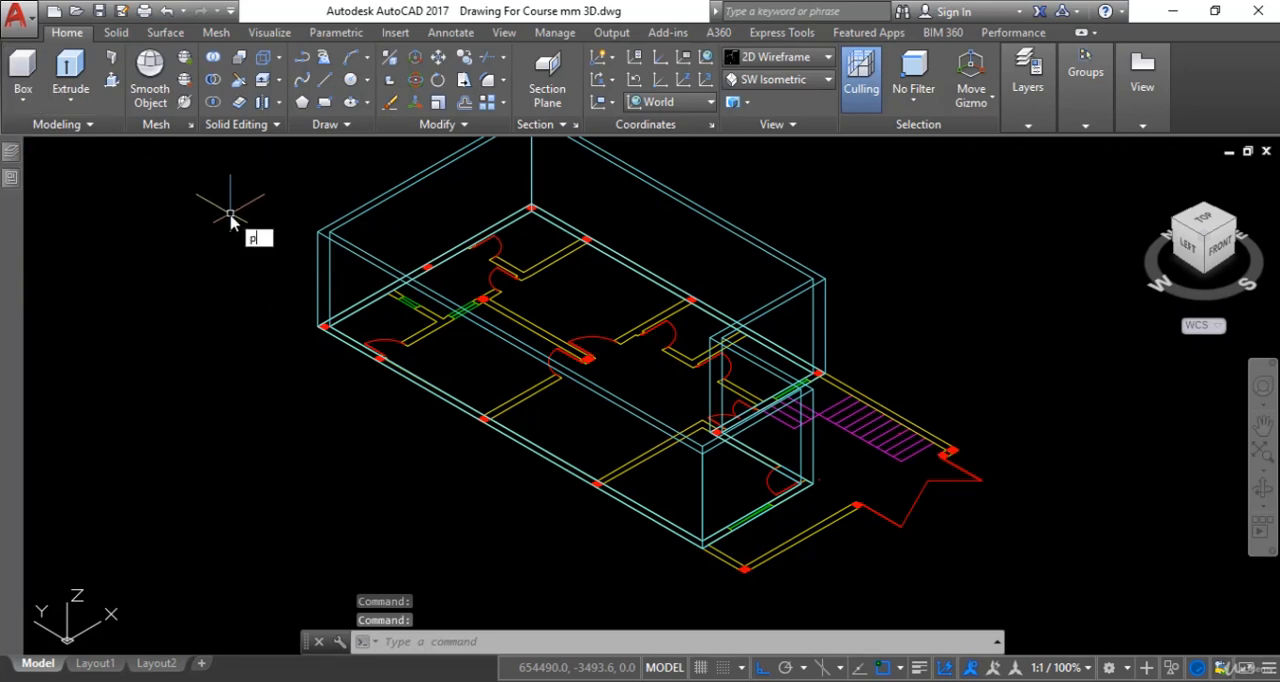
- Start a polyline at the plan's far-left outer corner and trace the long outer wall, then the lower room's window wall to its end corner
key("Return")
scroll(266, 314, "up", 3)
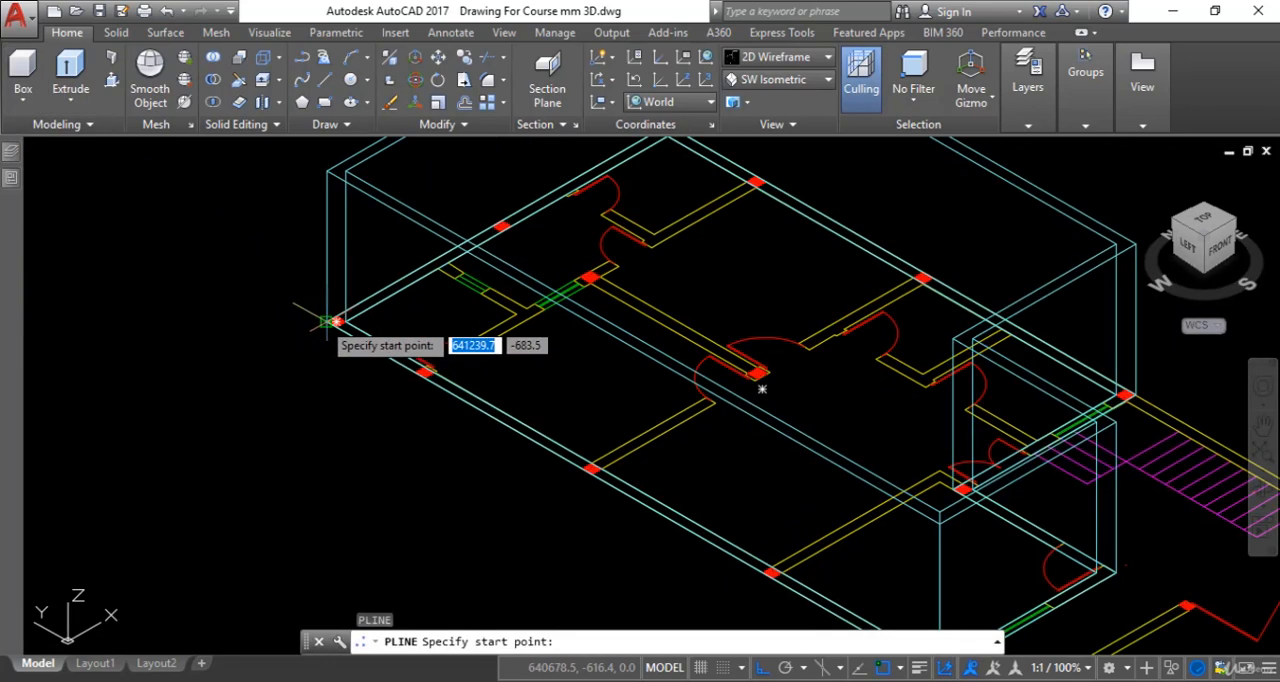
left_click(294, 339)
middle_click_drag(664, 490, 608, 436)
middle_click_drag(810, 484, 700, 366)
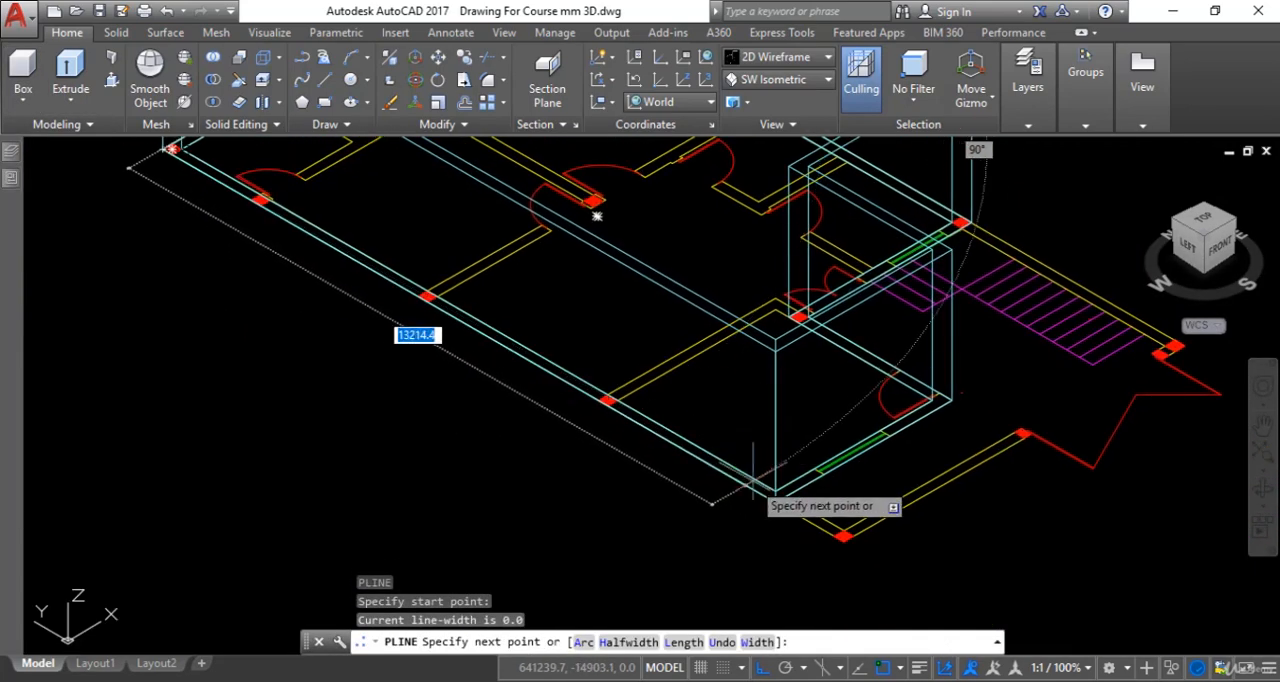
left_click(783, 497)
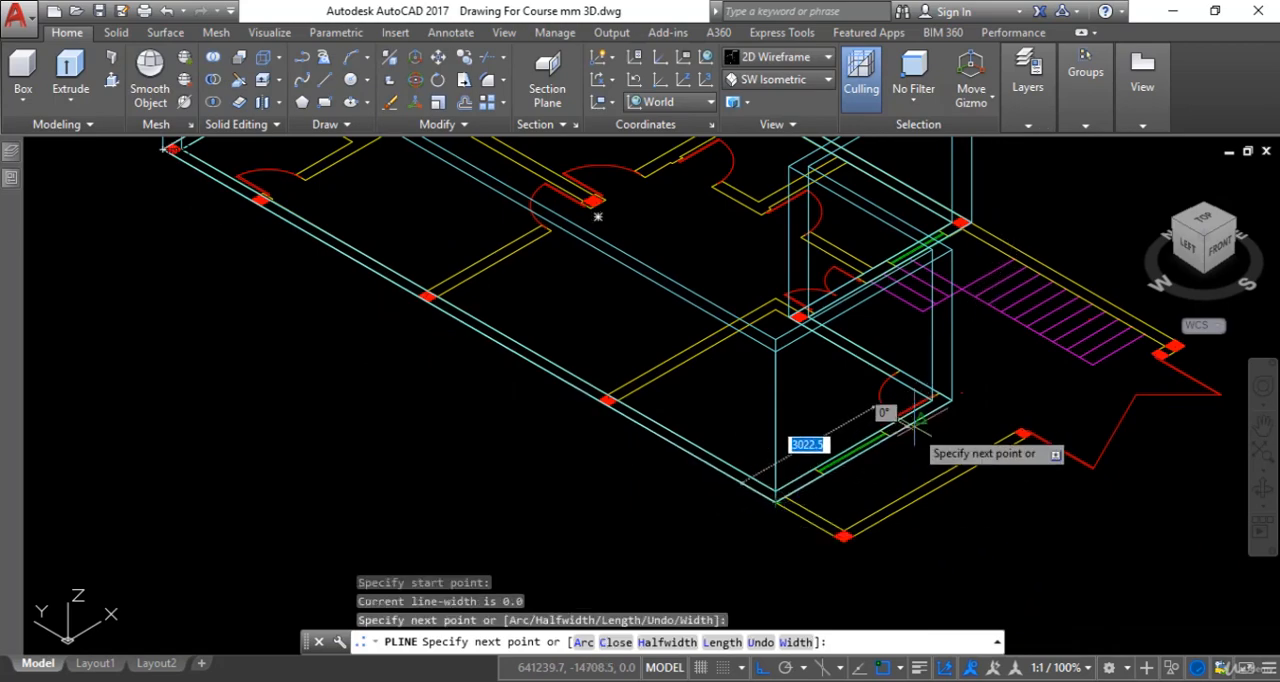
scroll(942, 405, "up", 2)
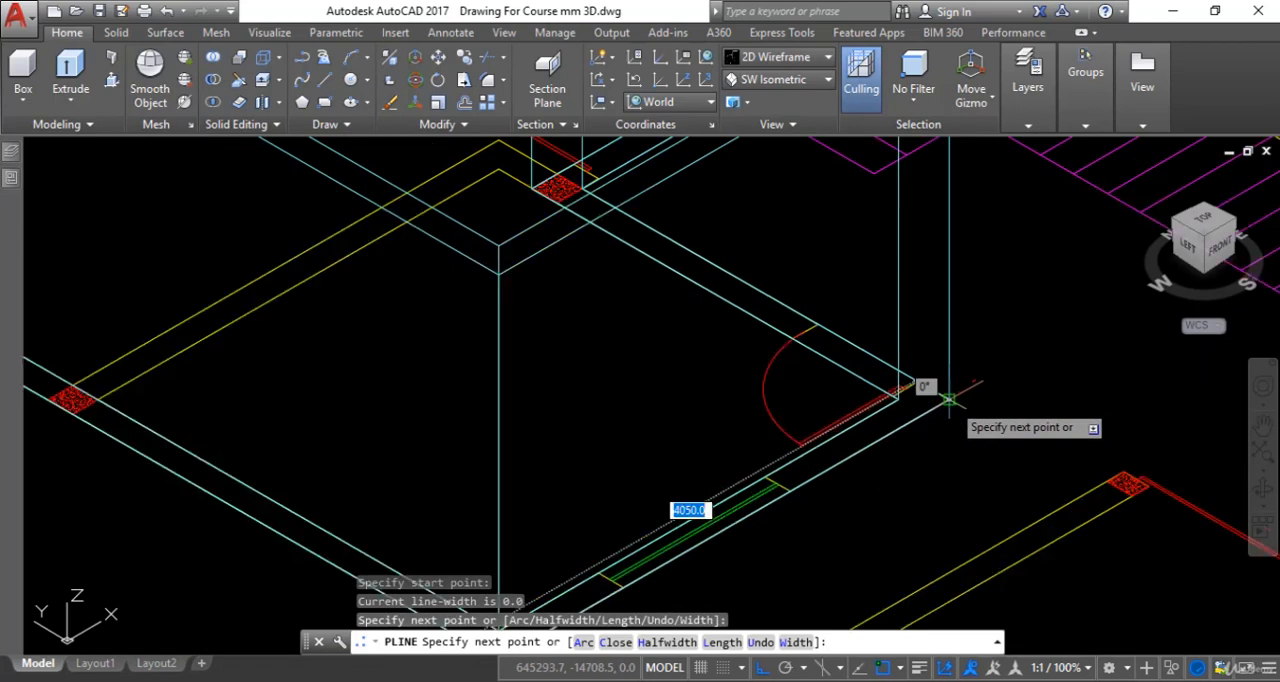
left_click(944, 404)
- Continue the polyline along the lower room's side wall to the column beside the double door, then across to the column above the stairs
scroll(943, 408, "down", 2)
middle_click_drag(945, 416, 947, 471)
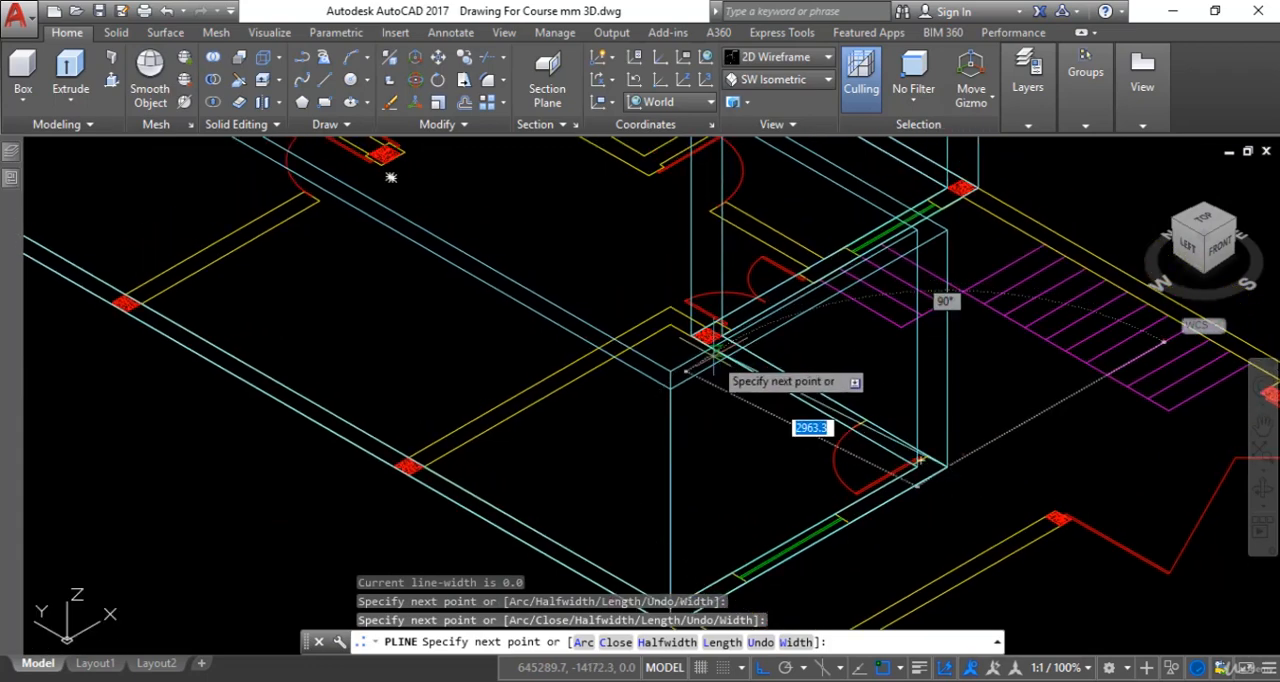
scroll(714, 360, "up", 4)
left_click(732, 303)
scroll(814, 340, "down", 4)
middle_click_drag(814, 342, 788, 434)
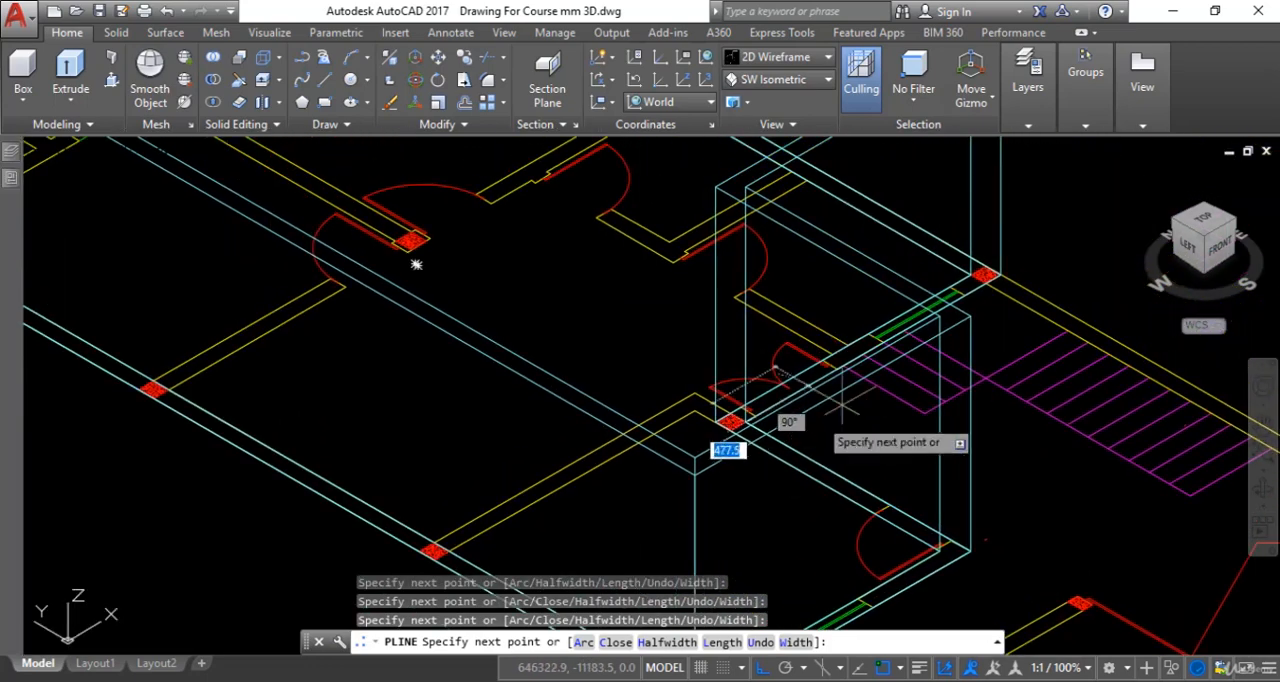
scroll(995, 268, "up", 3)
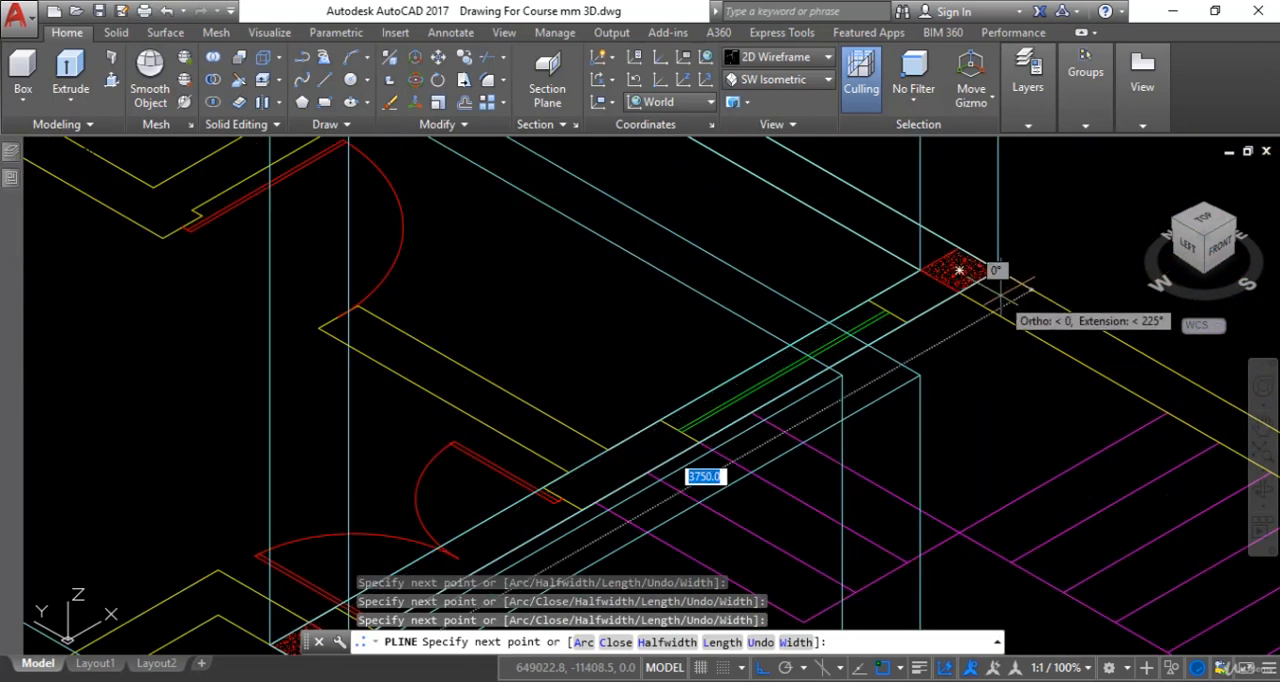
left_click(997, 269)
- Trace the polyline along the remaining long outer wall to the rear corner column and close the outline
scroll(986, 394, "down", 4)
scroll(843, 320, "up", 5)
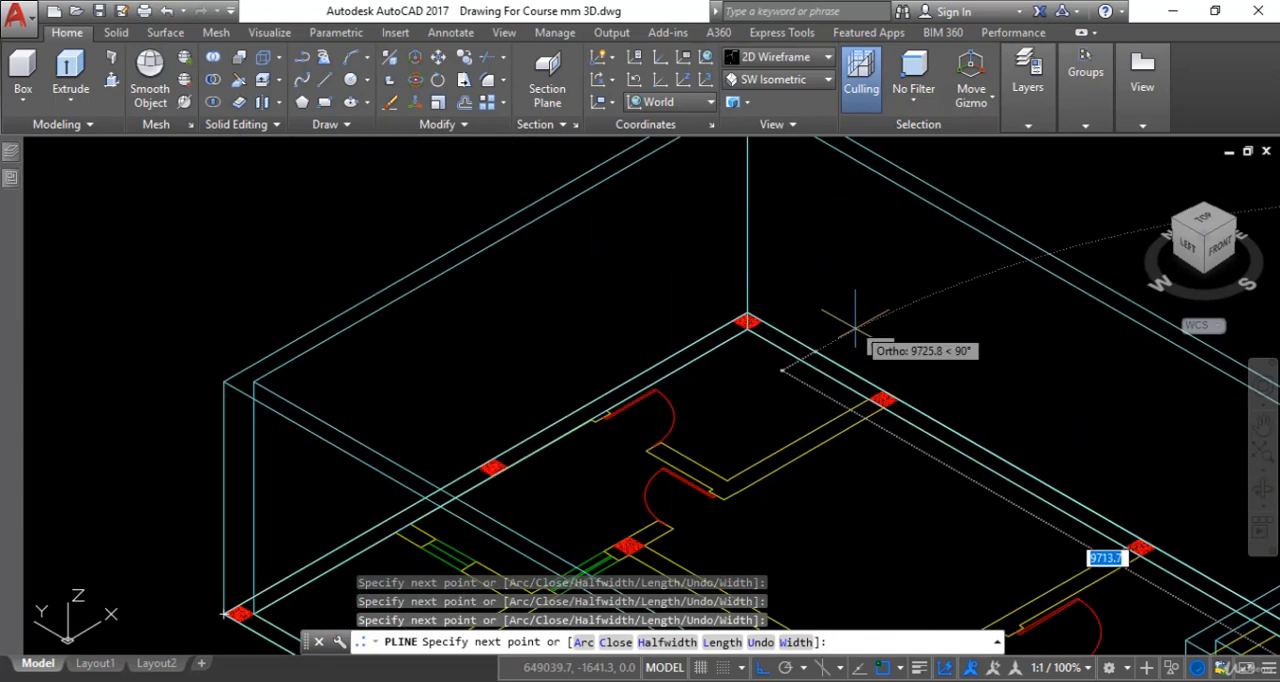
left_click(712, 312)
scroll(690, 290, "down", 3)
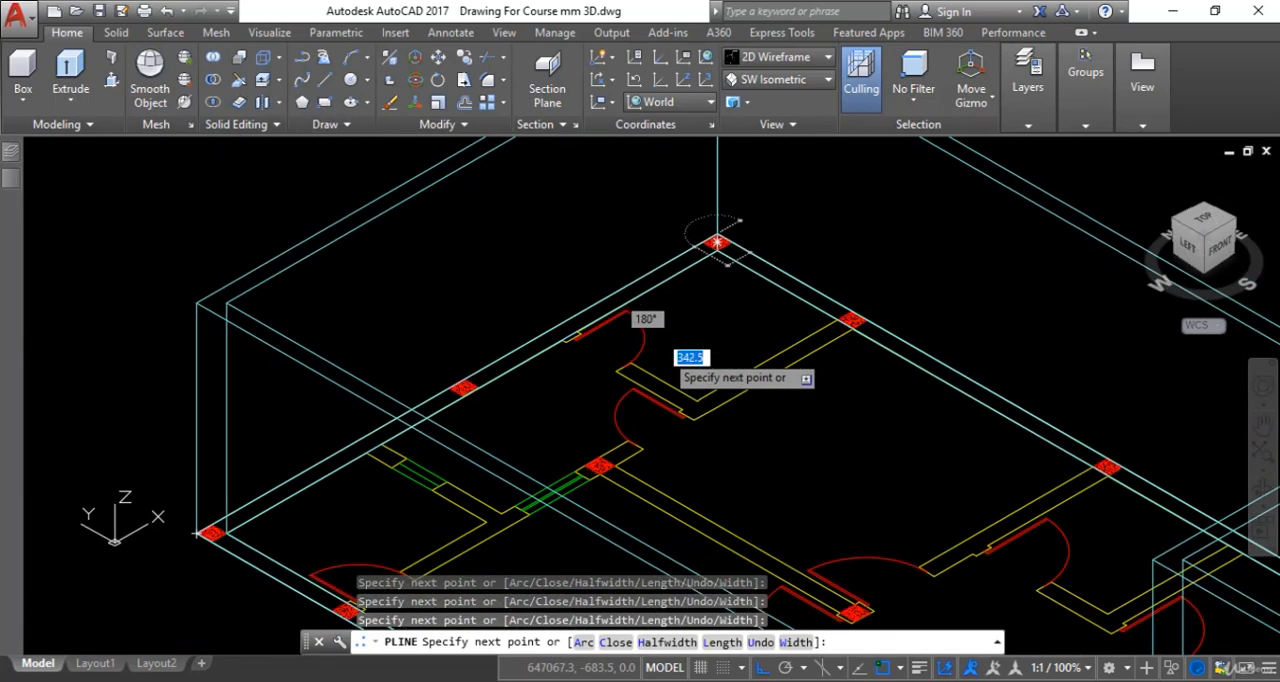
type("c")
key("Return")
scroll(690, 300, "down", 4)
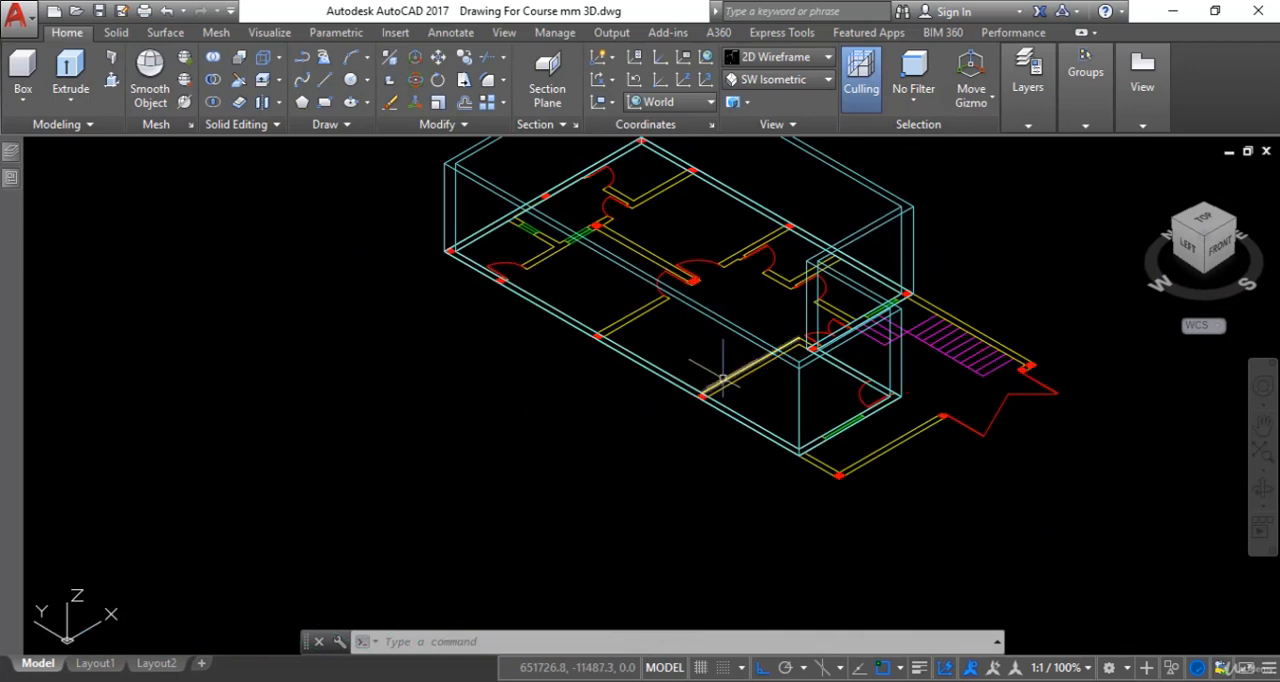
- Examine the door elevation drawings to read the dimensioned door height
scroll(724, 380, "down", 5)
middle_click_drag(724, 380, 989, 197)
middle_click_drag(480, 480, 740, 237)
middle_click_drag(432, 457, 567, 362)
scroll(383, 583, "down", 5)
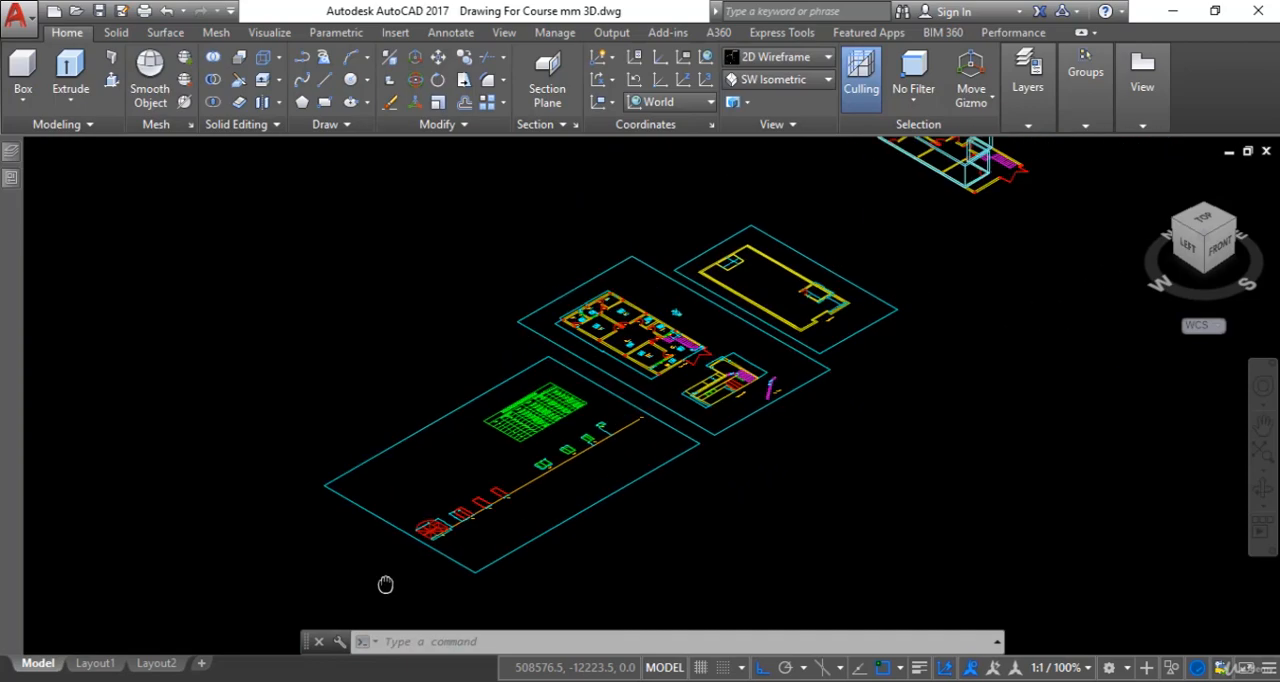
scroll(443, 529, "up", 10)
scroll(479, 448, "down", 5)
scroll(420, 480, "up", 12)
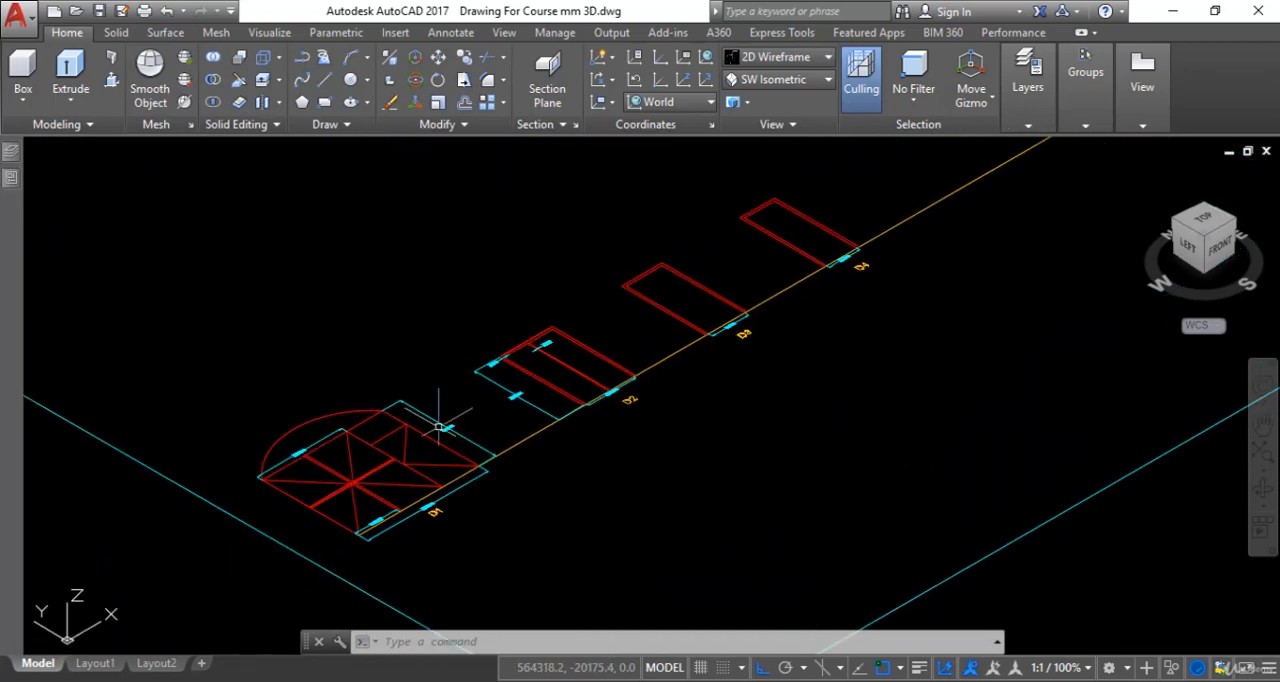
scroll(536, 438, "down", 10)
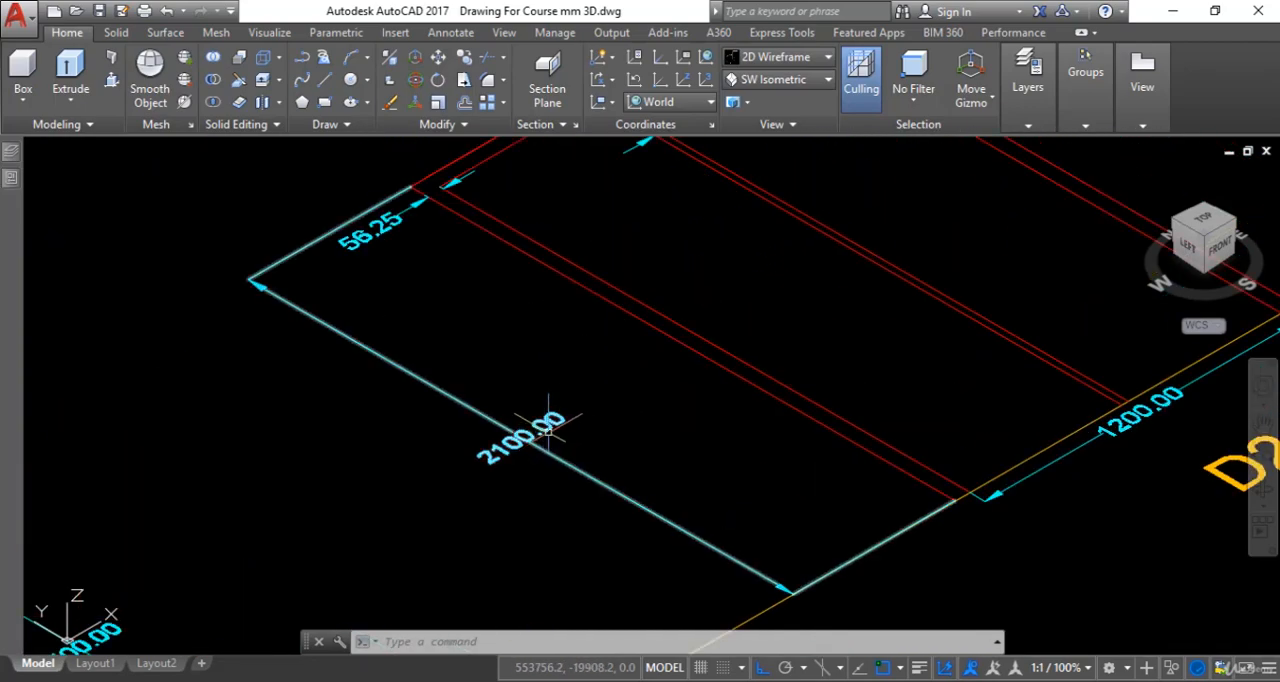
scroll(877, 308, "down", 2)
middle_click_drag(877, 308, 777, 400)
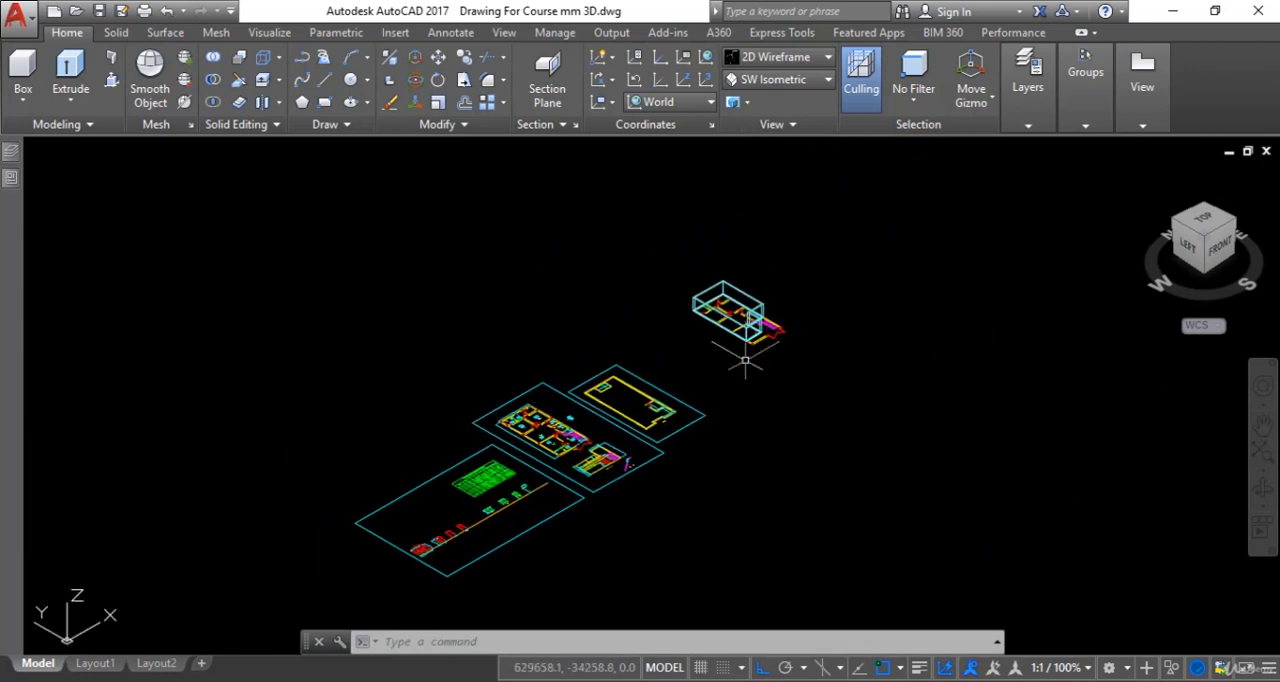
- Move the retraced outer outline polyline straight up by 2100 mm along the Z axis
scroll(746, 319, "up", 6)
middle_click_drag(725, 364, 723, 357)
middle_click_drag(680, 340, 721, 438)
scroll(600, 357, "up", 2)
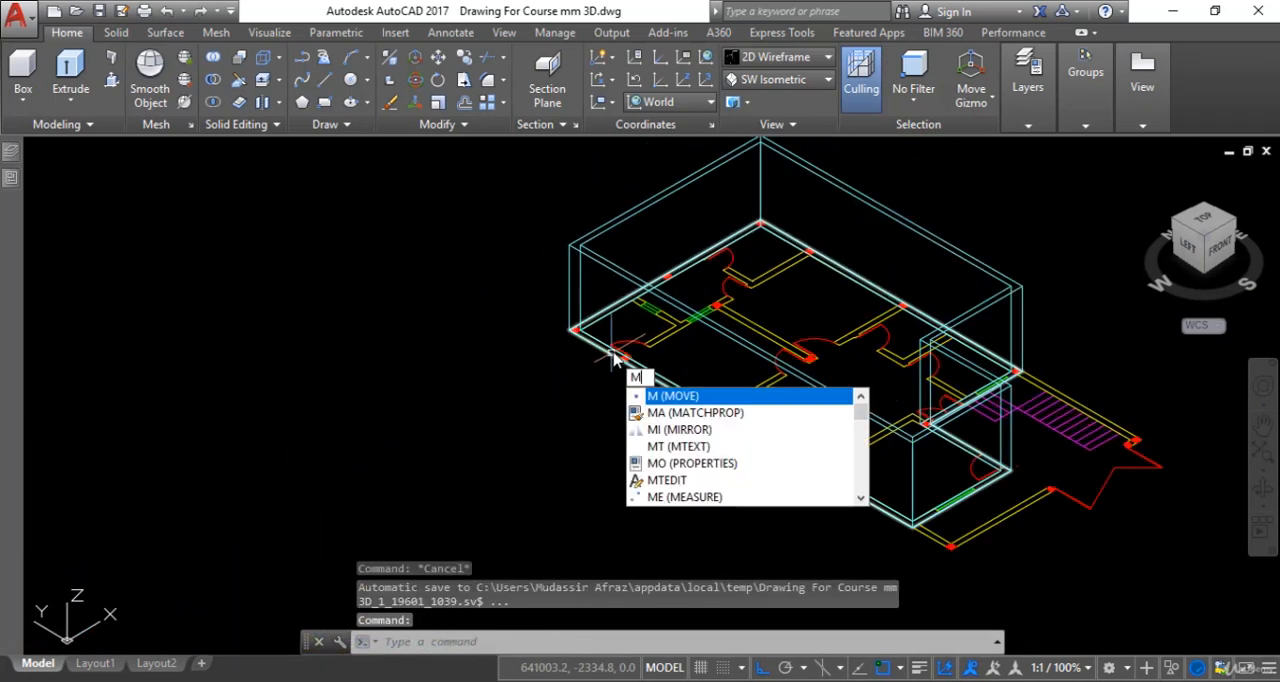
key("Return")
scroll(590, 350, "up", 2)
left_click(584, 335)
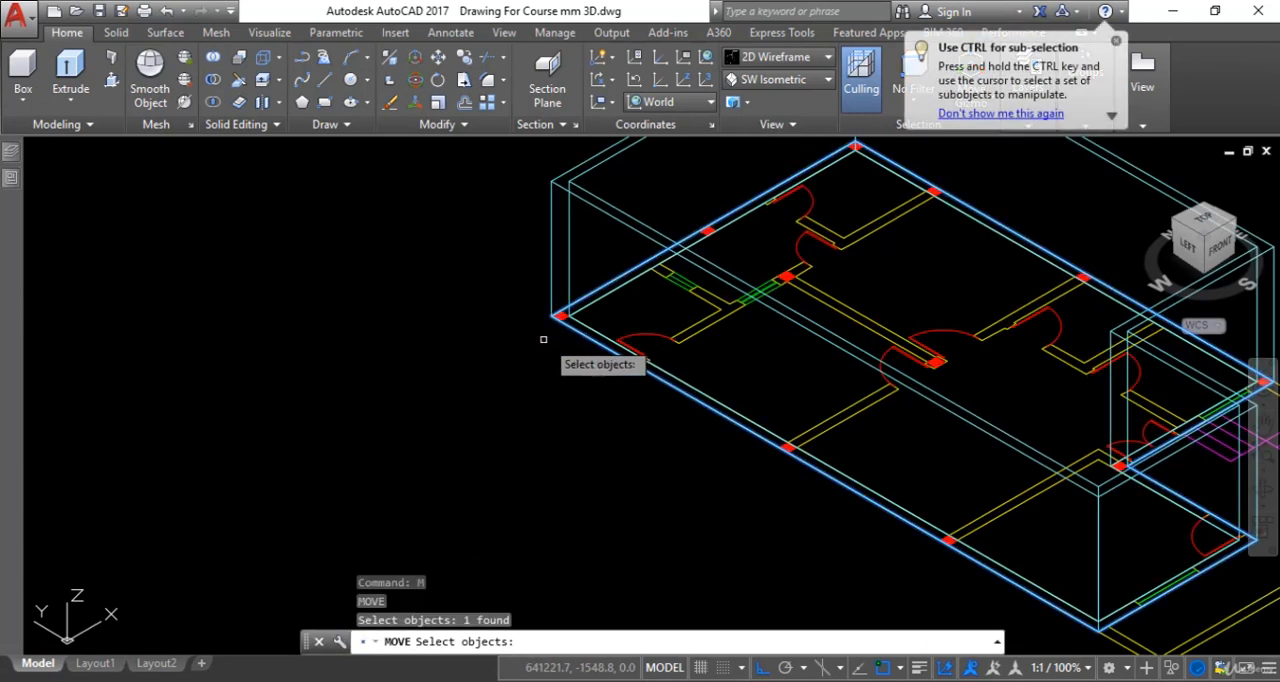
key("Return")
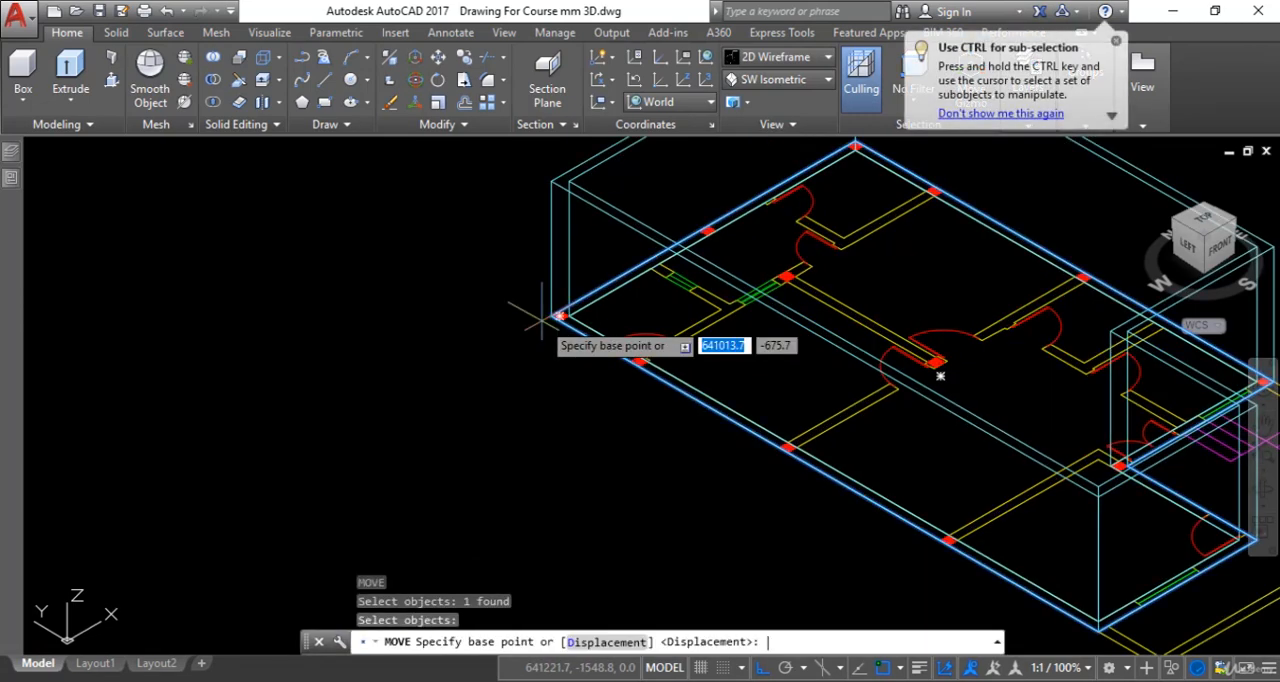
scroll(553, 317, "up", 3)
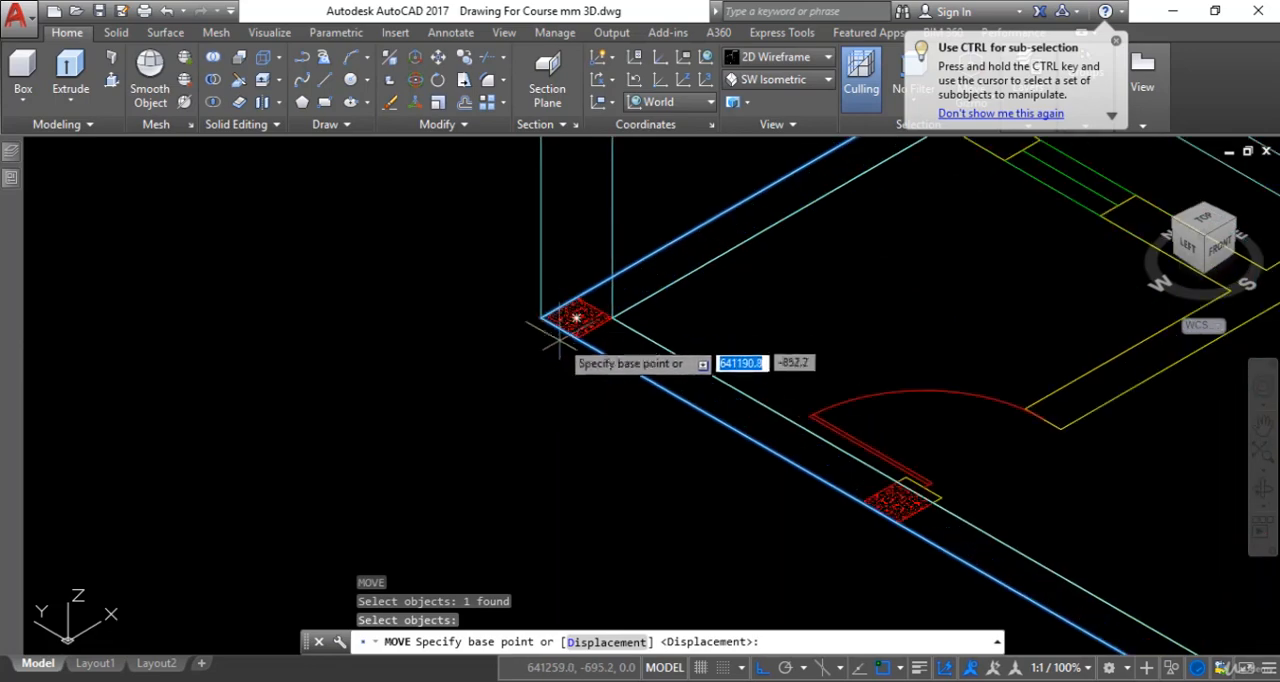
left_click(476, 340)
scroll(491, 263, "down", 2)
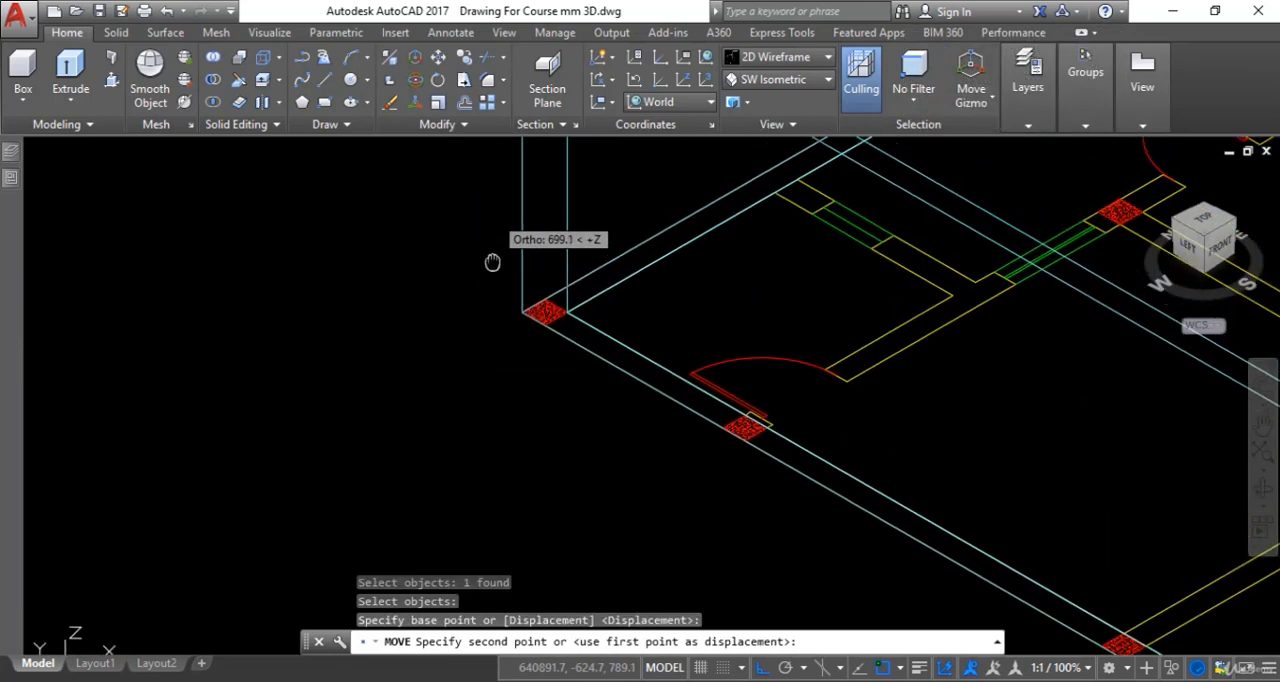
scroll(485, 242, "down", 3)
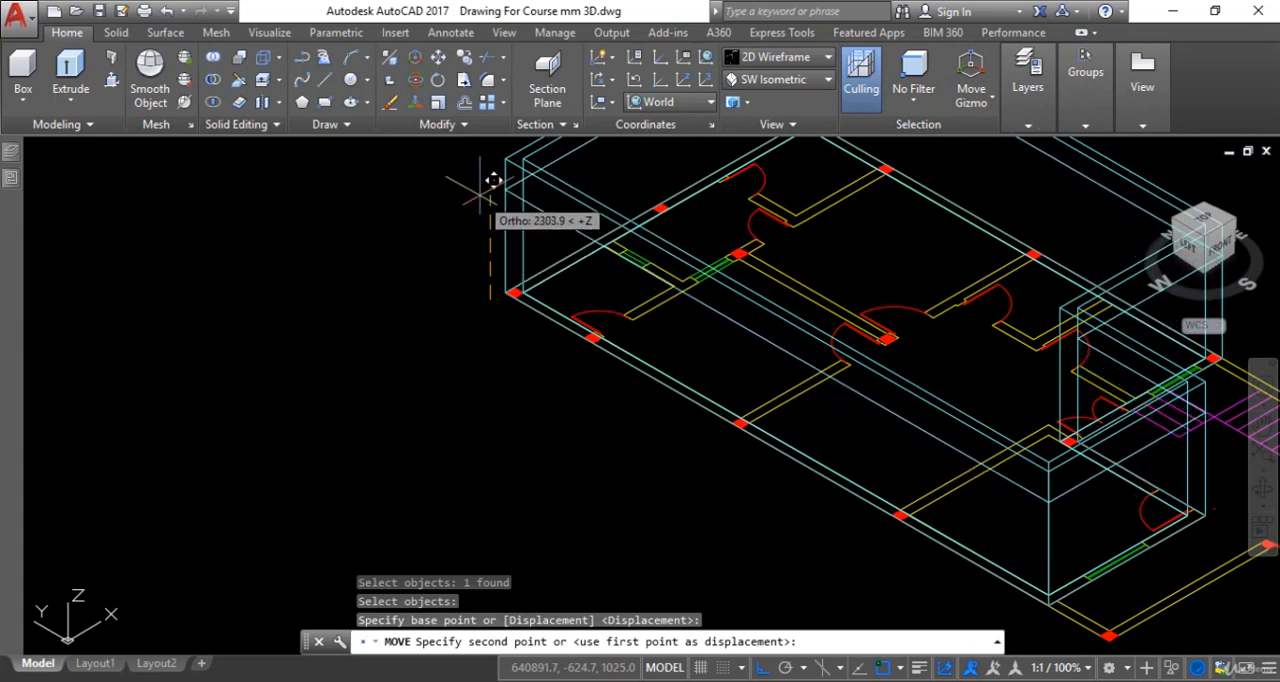
type("2100")
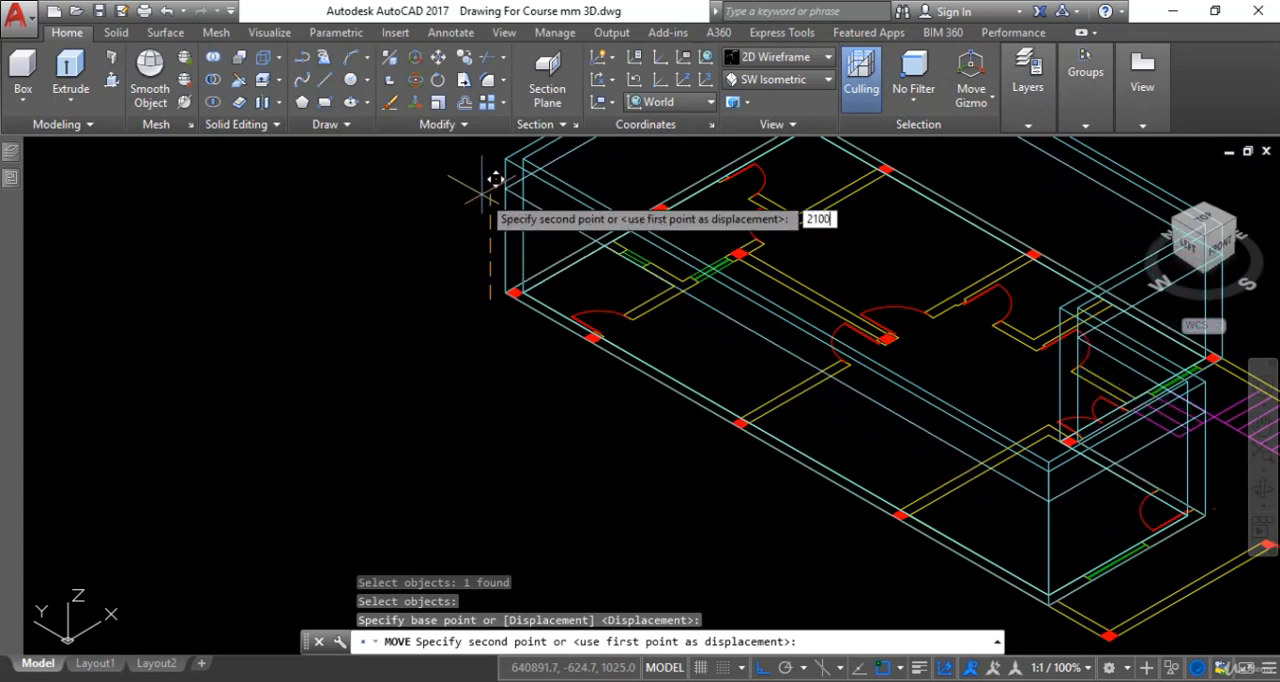
key("Return")
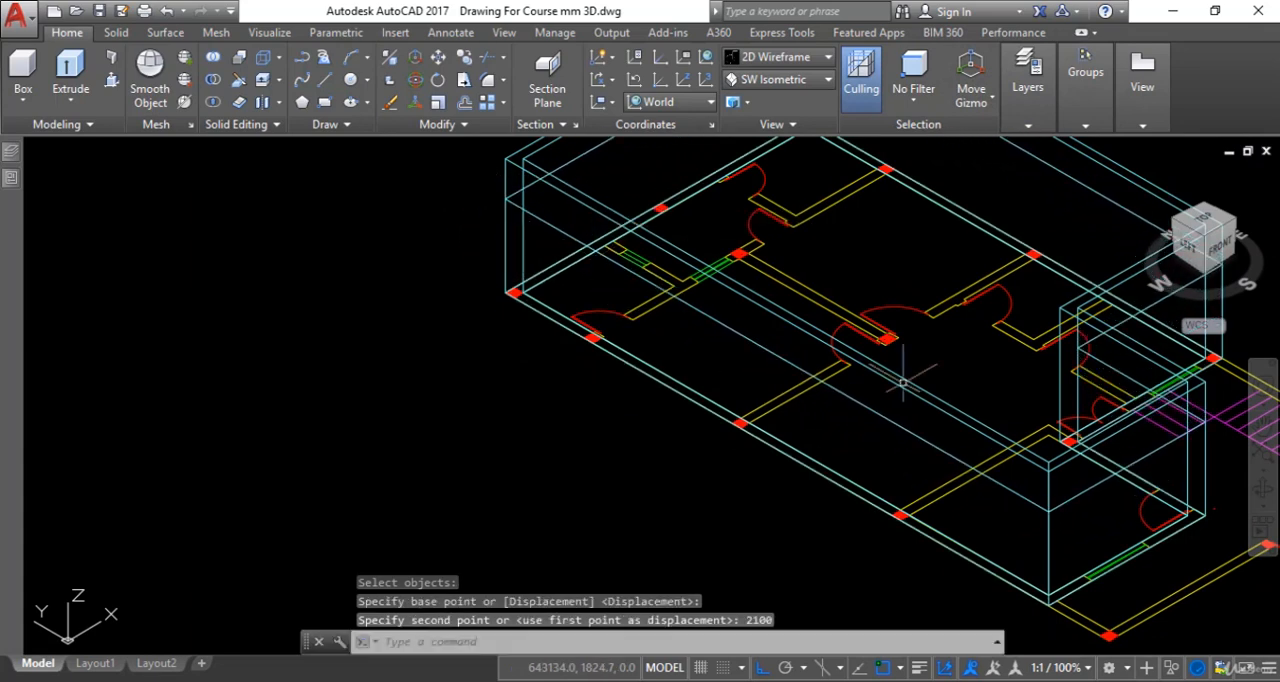
- Set the view to SE Isometric and bring the lower room's corner door into view
scroll(998, 518, "up", 6)
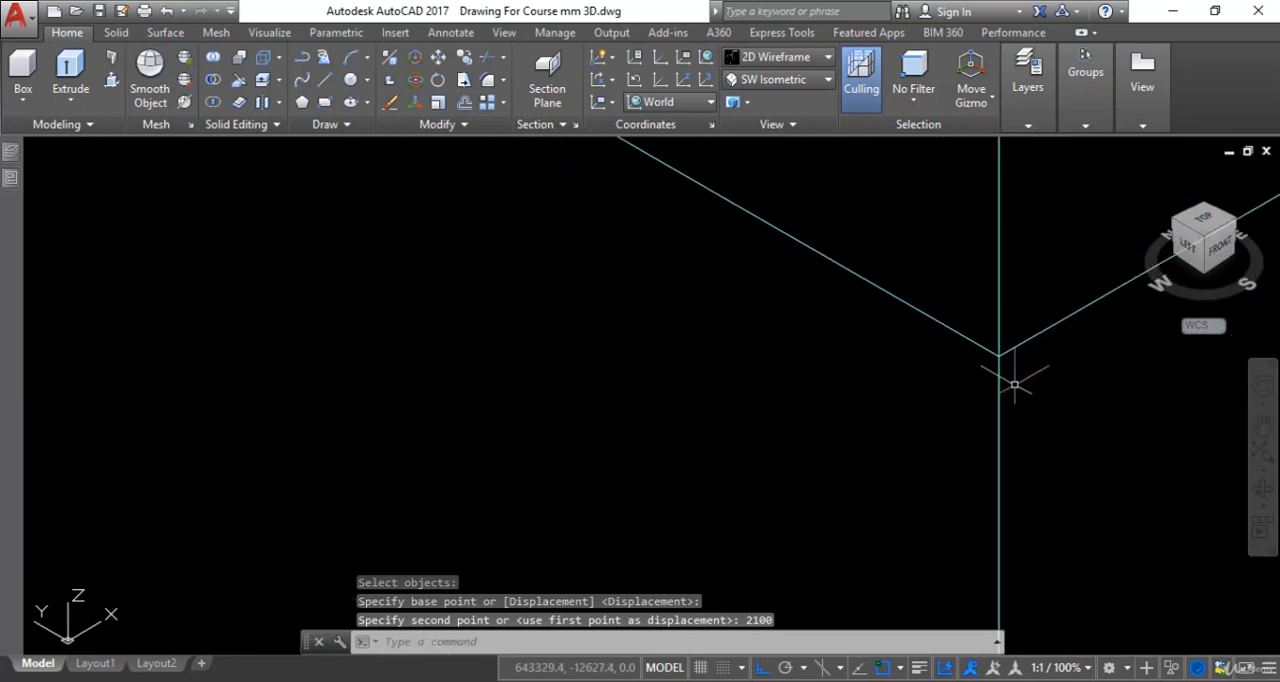
scroll(851, 389, "down", 6)
key("Escape")
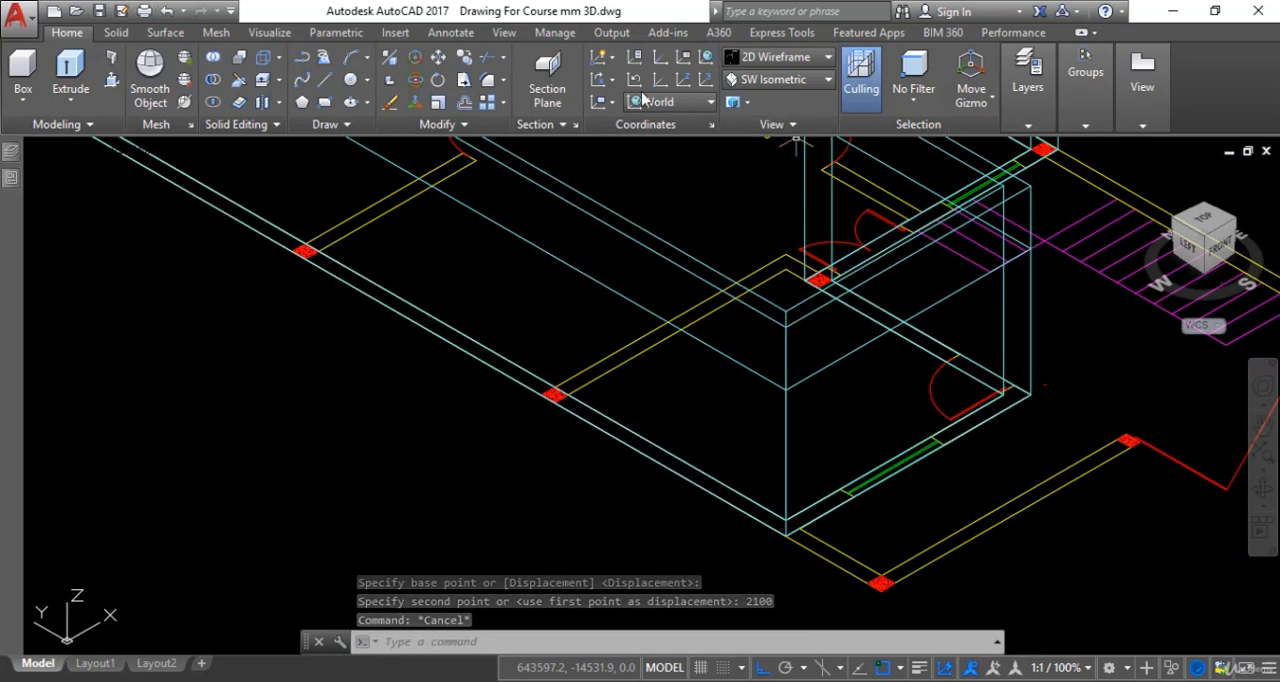
left_click(798, 82)
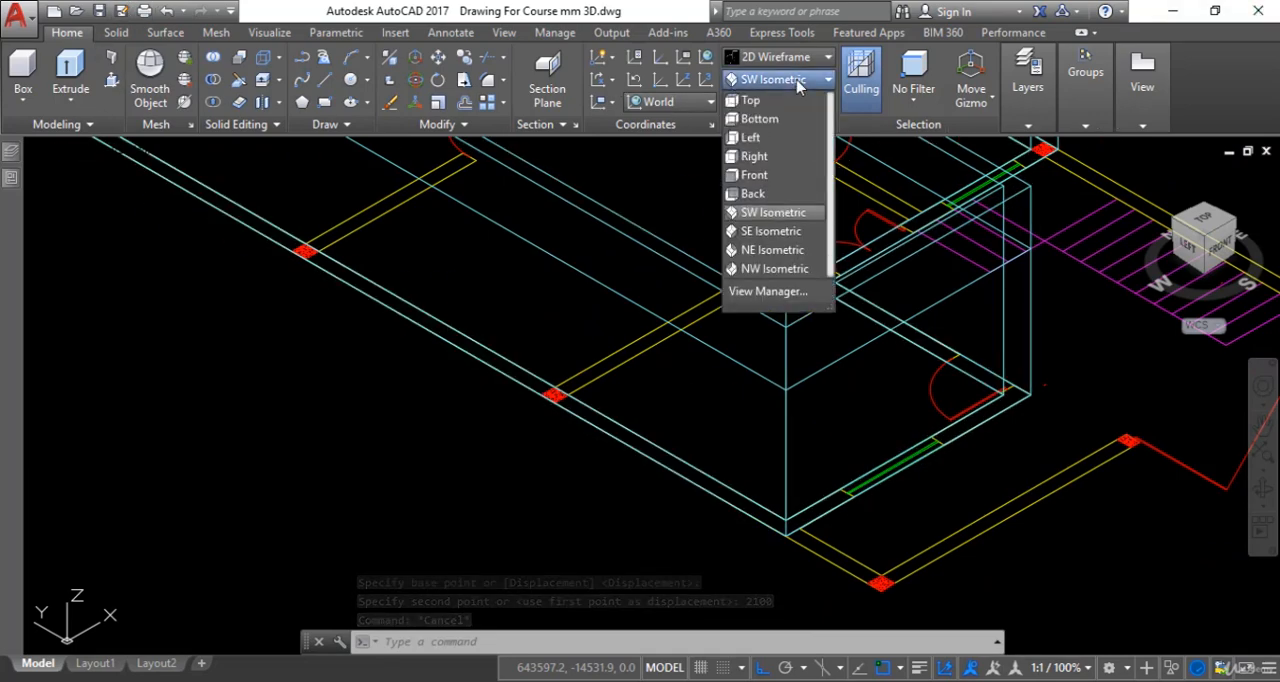
left_click(770, 232)
scroll(826, 500, "up", 10)
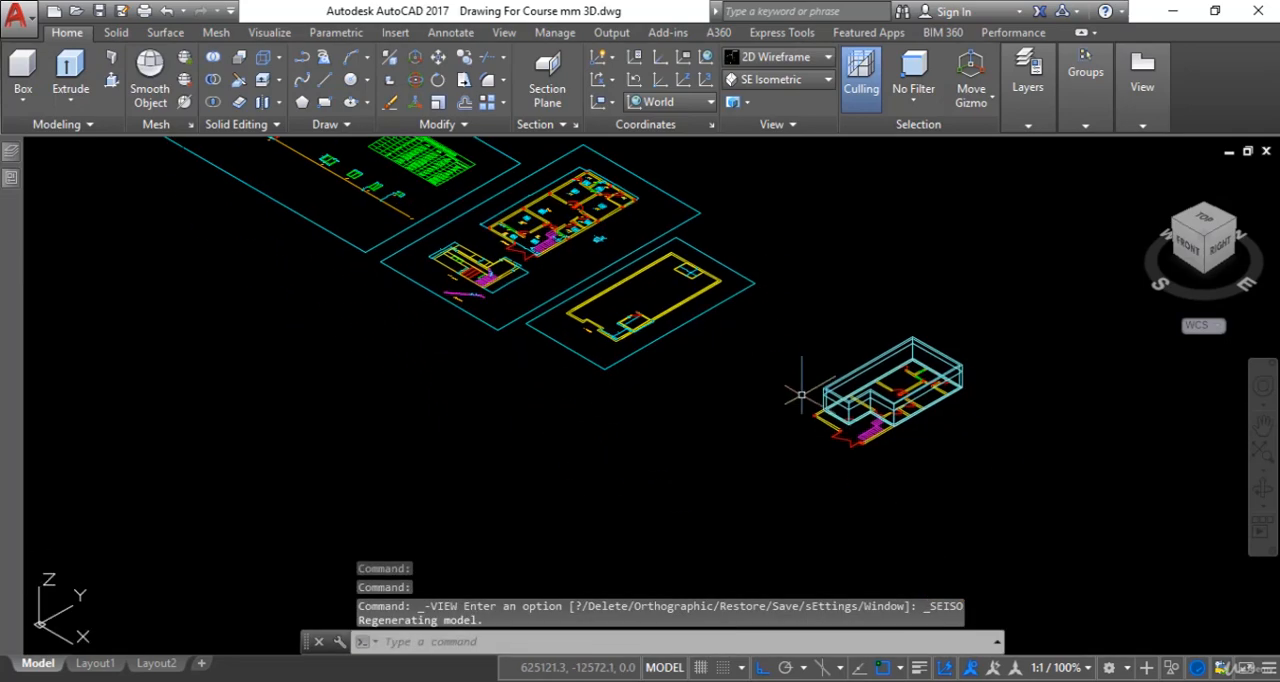
scroll(737, 337, "down", 4)
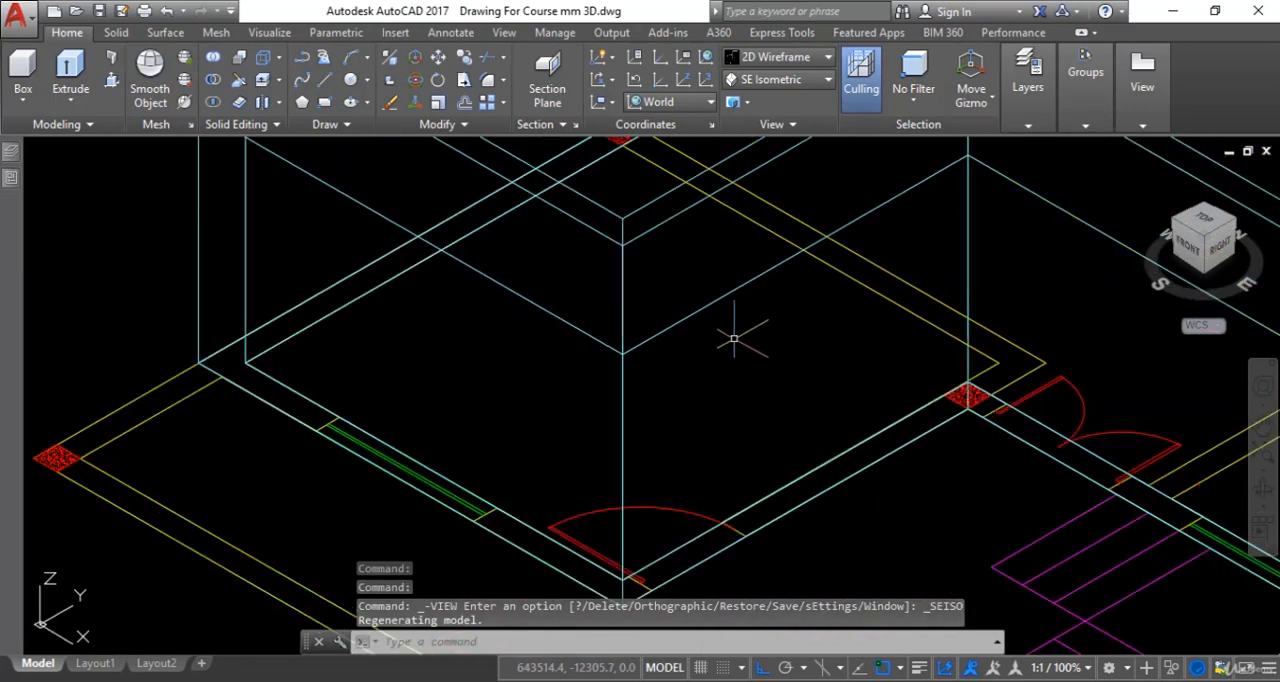
scroll(746, 366, "up", 5)
middle_click_drag(779, 358, 769, 305)
- Create a box 2100 mm high in the lower room's side wall, its base spanning the 900 by 225 mm door opening
left_click(22, 66)
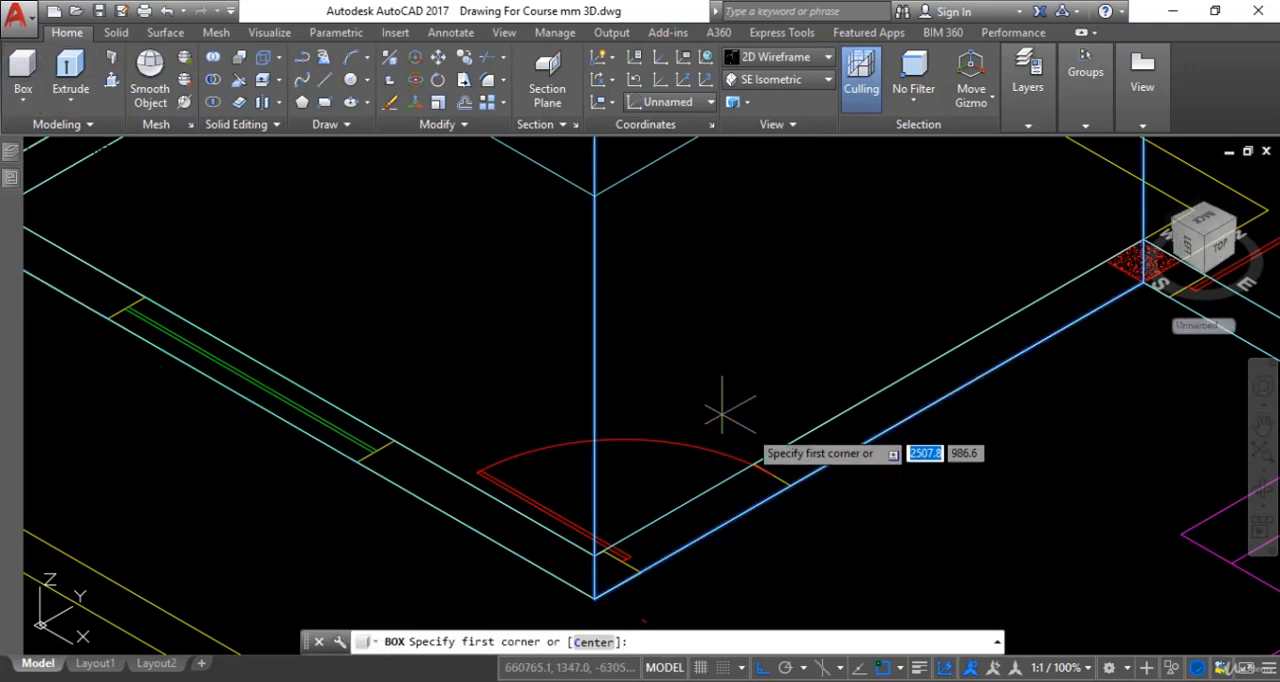
scroll(766, 480, "up", 6)
scroll(689, 383, "up", 4)
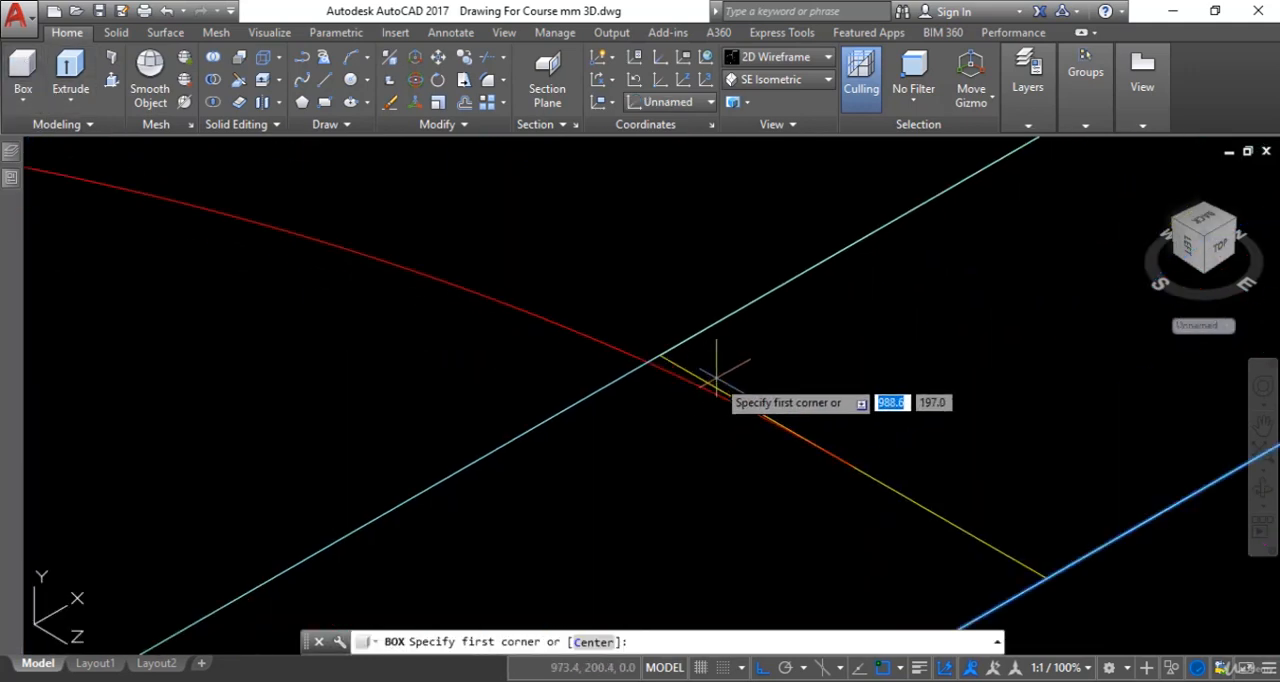
middle_click_drag(999, 476, 1055, 303)
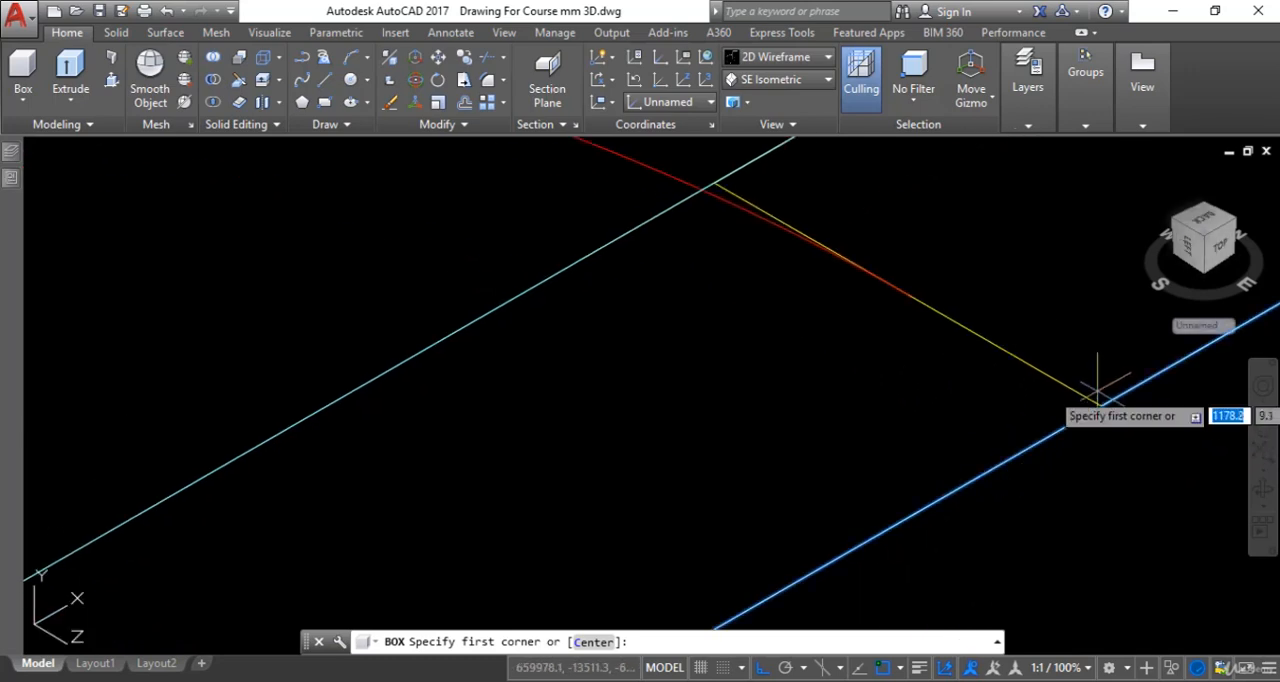
left_click(1102, 405)
scroll(885, 489, "down", 2)
scroll(757, 506, "down", 3)
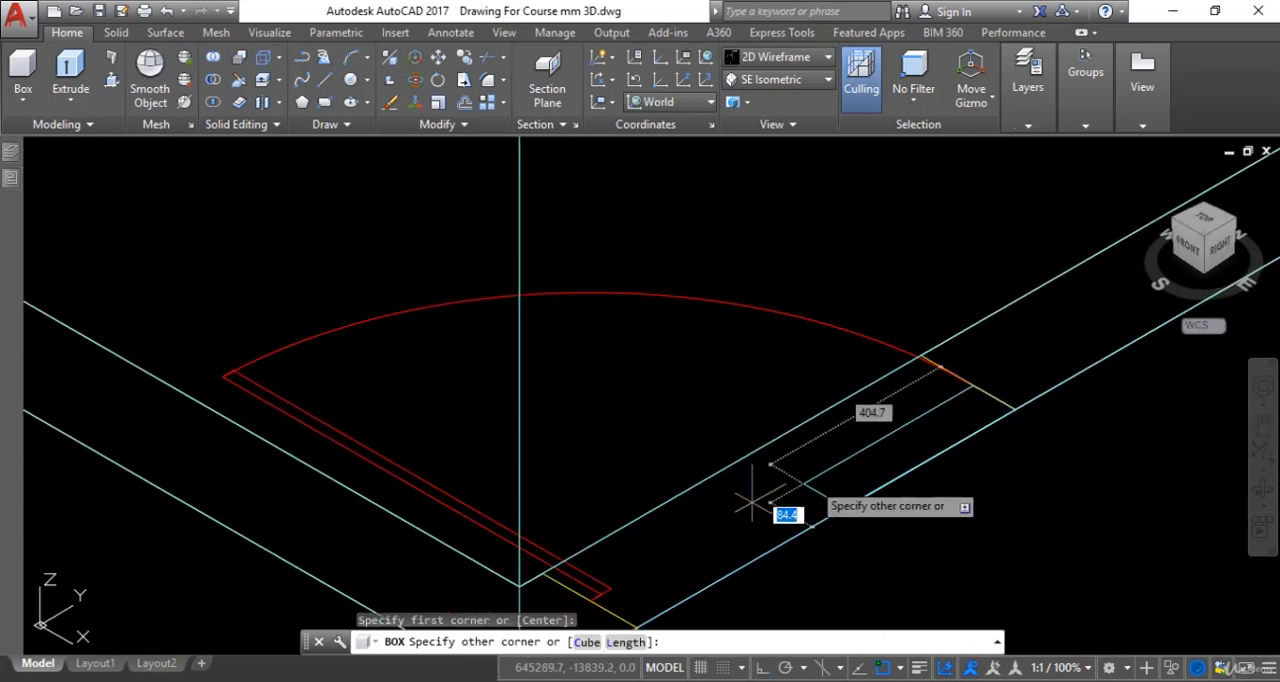
scroll(814, 449, "up", 6)
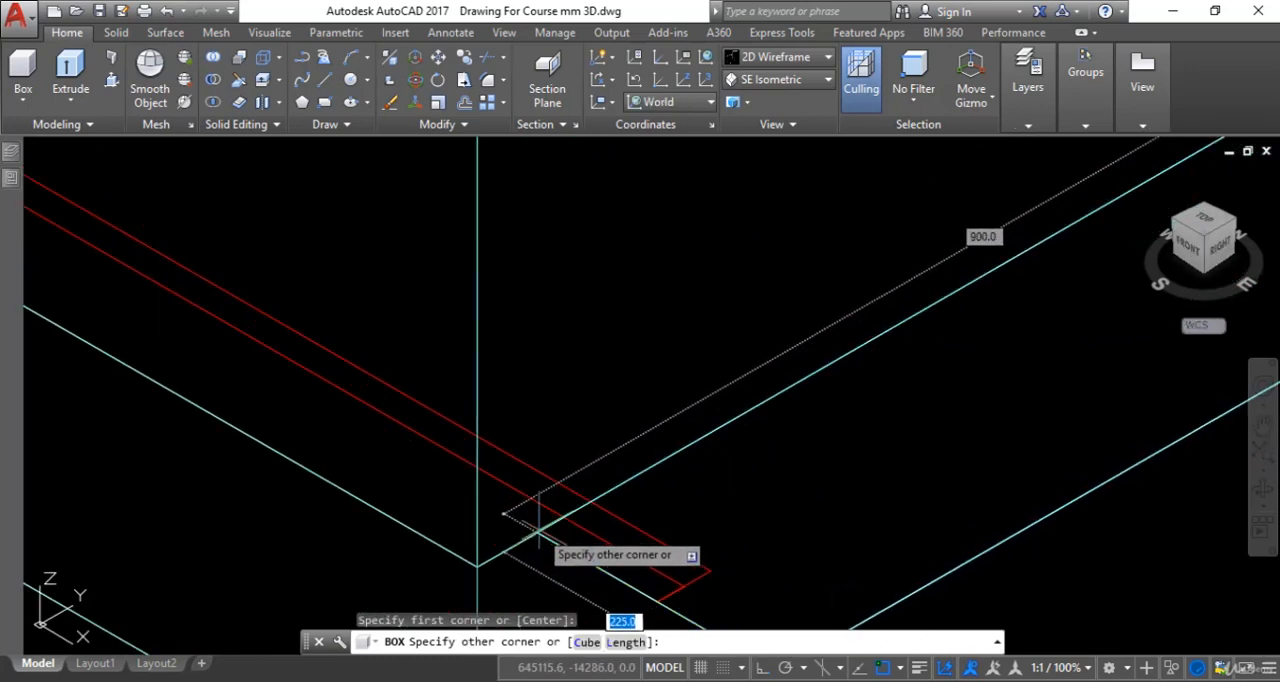
left_click(538, 524)
scroll(757, 409, "down", 9)
middle_click_drag(835, 407, 820, 467)
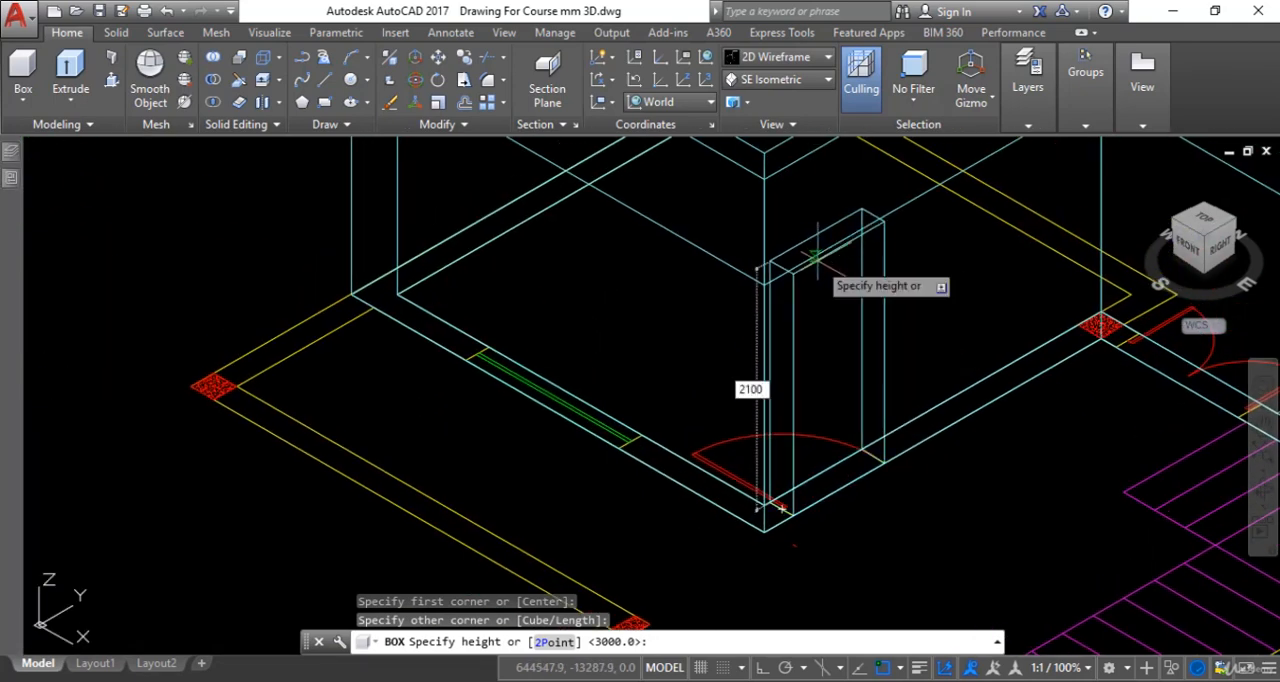
key("Return")
scroll(817, 275, "up", 2)
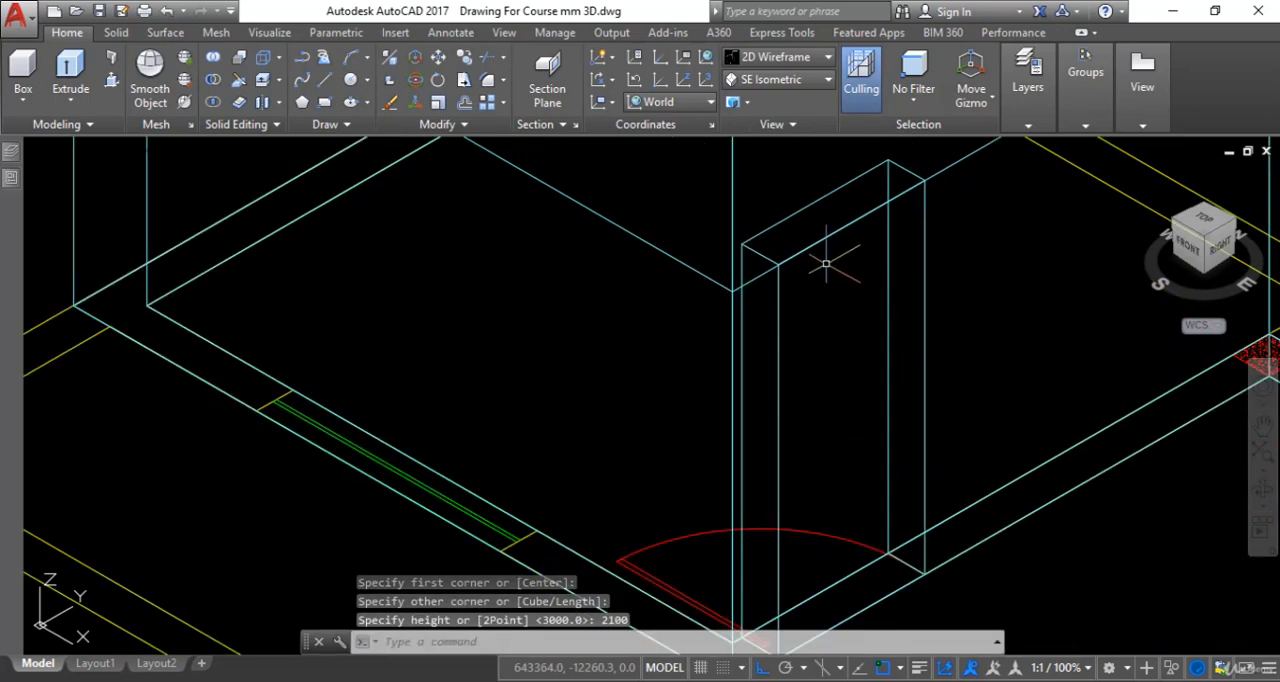
scroll(842, 303, "down", 4)
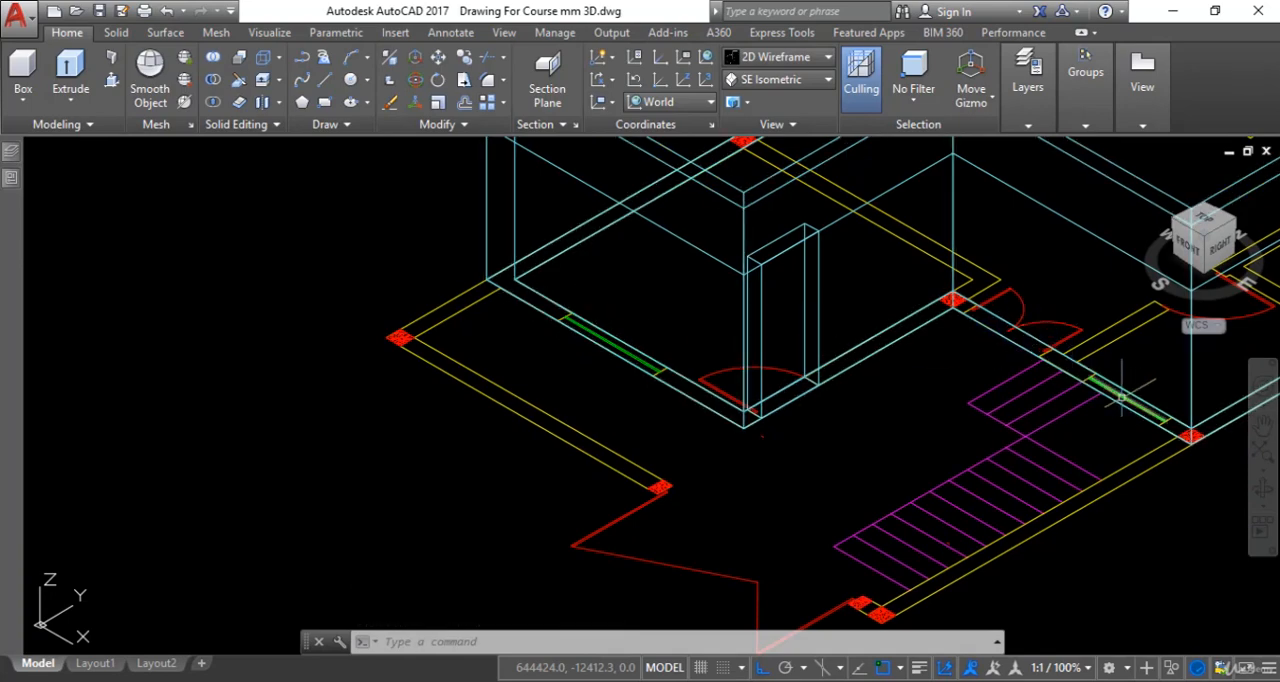
- Start a box on the lower room's window, defining its base between opposite corners of the opening across the wall thickness
middle_click_drag(737, 397, 737, 477)
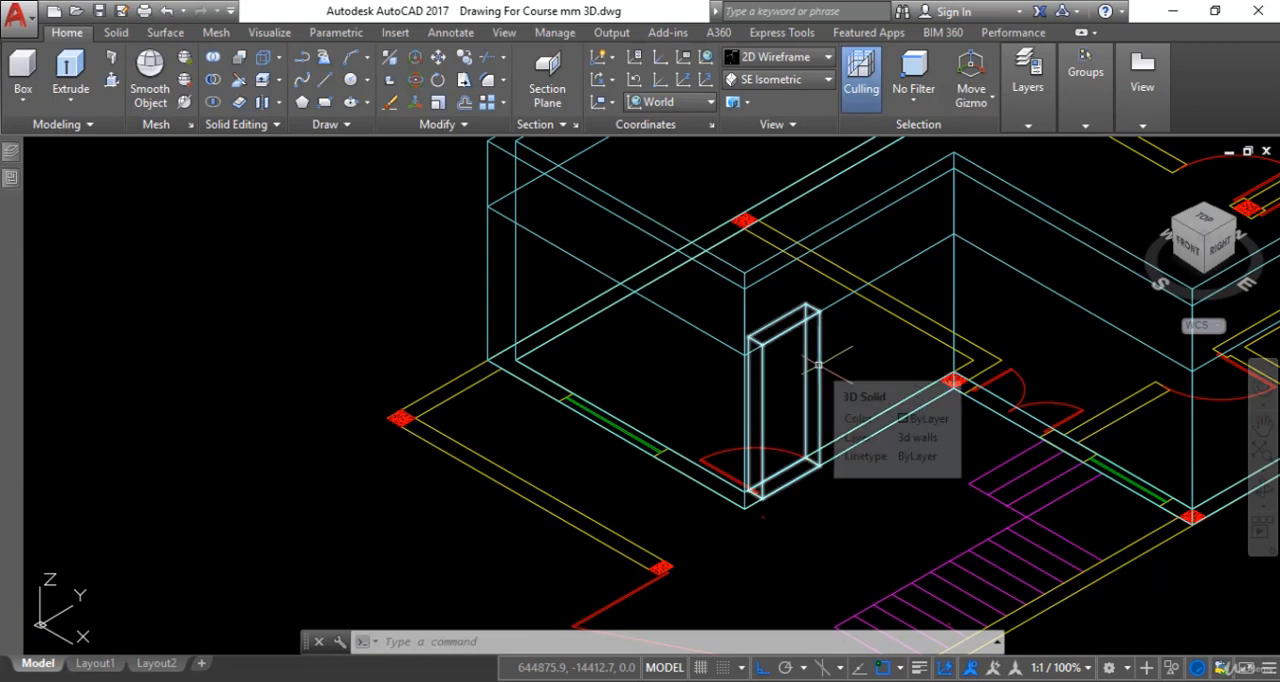
middle_click_drag(567, 446, 554, 463)
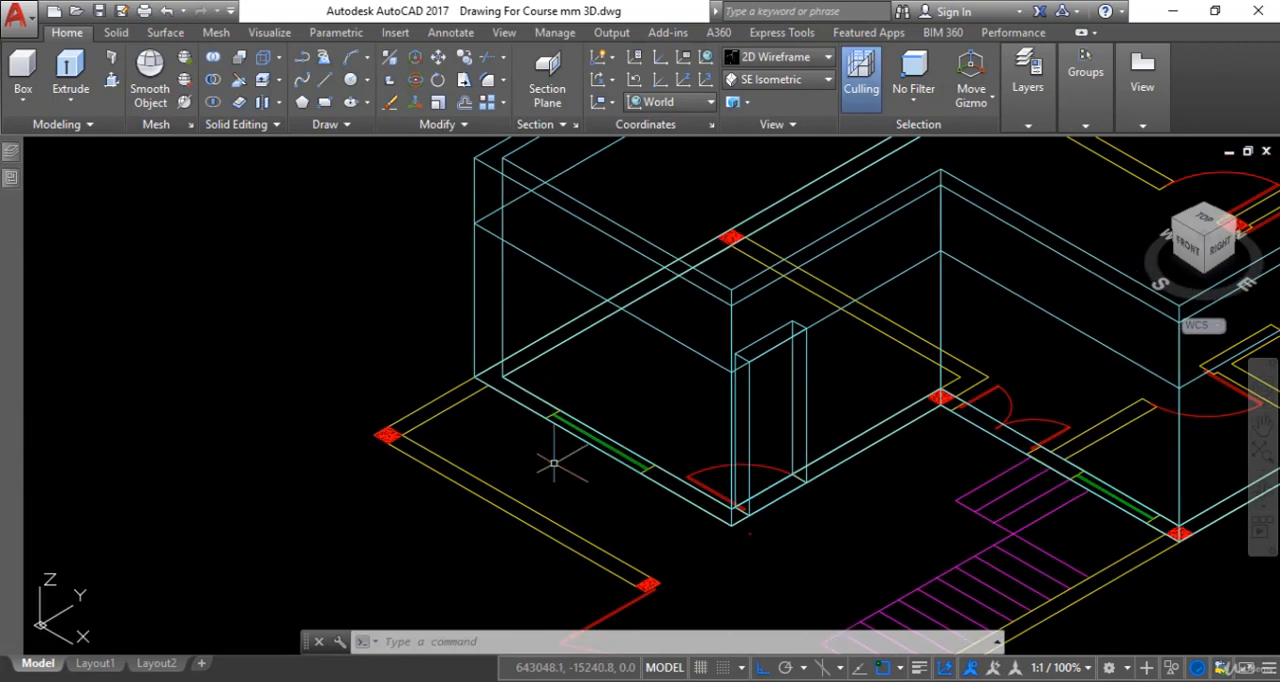
left_click(20, 67)
scroll(614, 365, "up", 3)
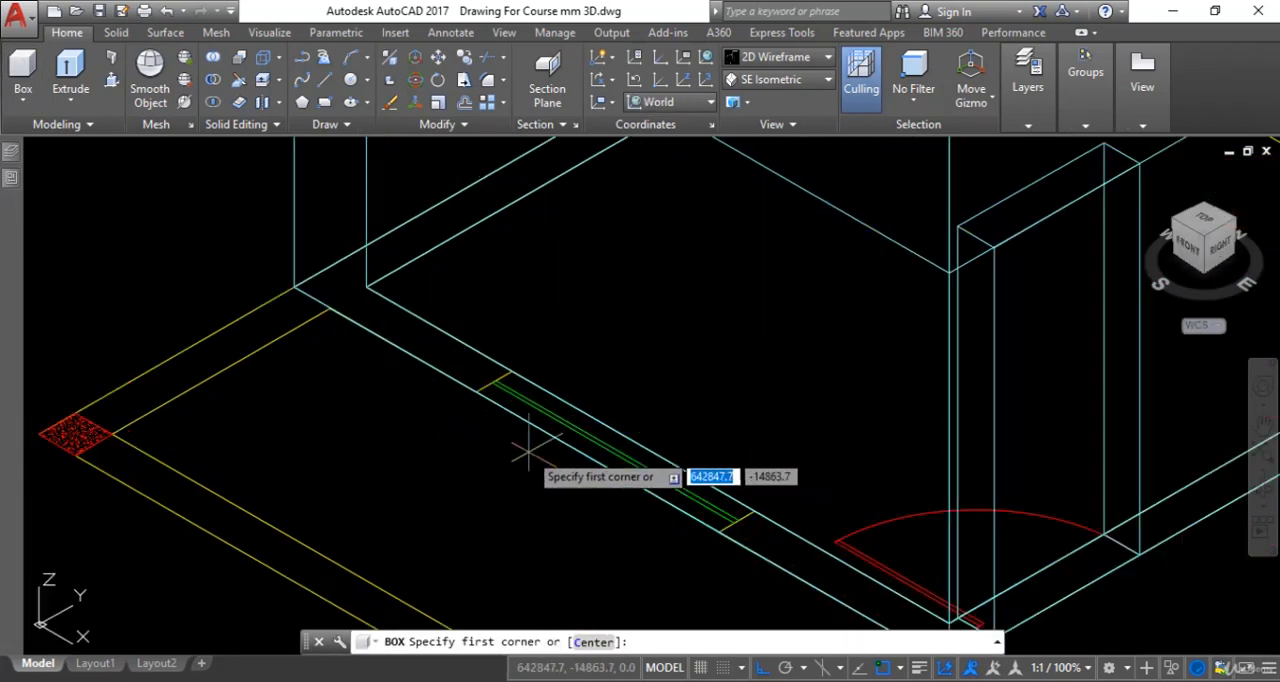
left_click(470, 390)
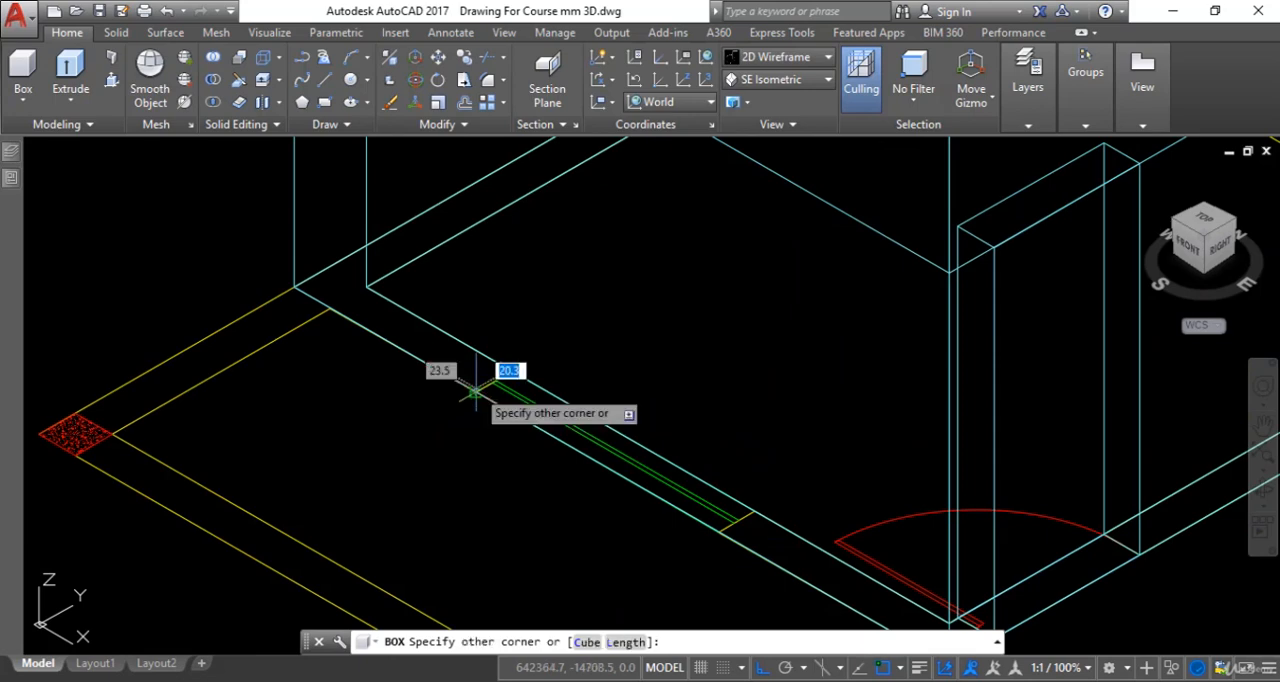
left_click(754, 511)
- Look up the window heights in the schedule and finish the window box with a height of 1200 mm
scroll(790, 380, "down", 3)
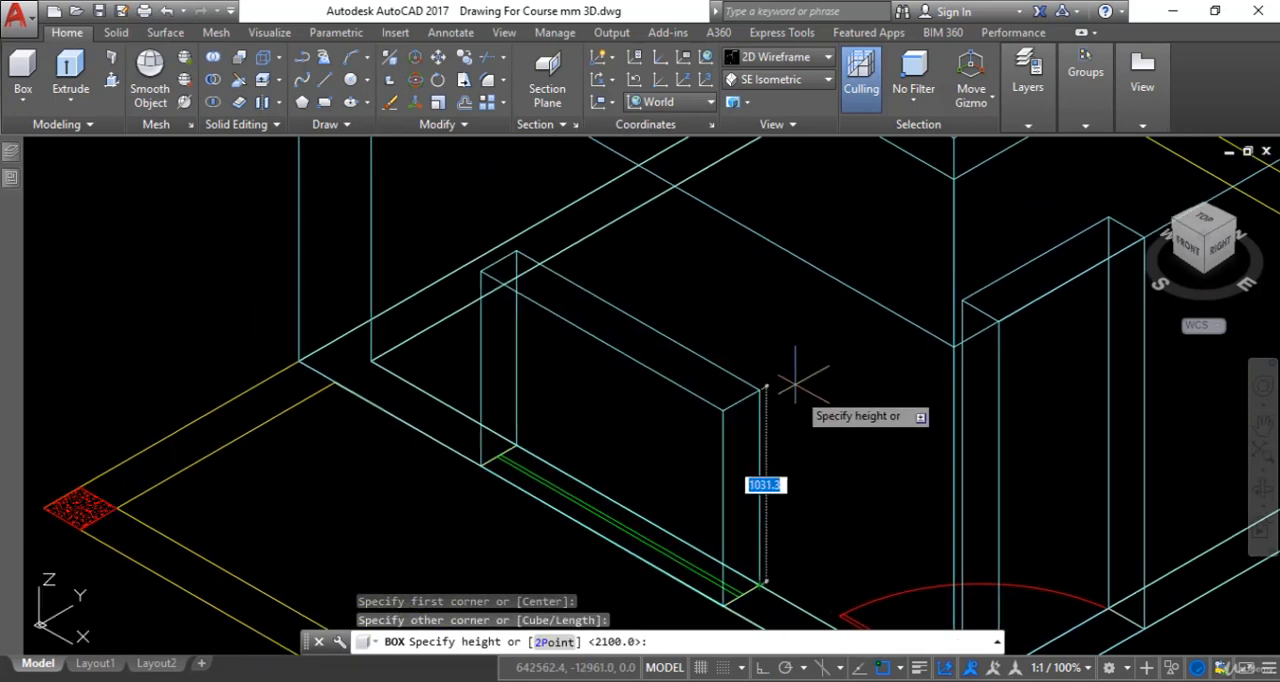
scroll(795, 375, "down", 5)
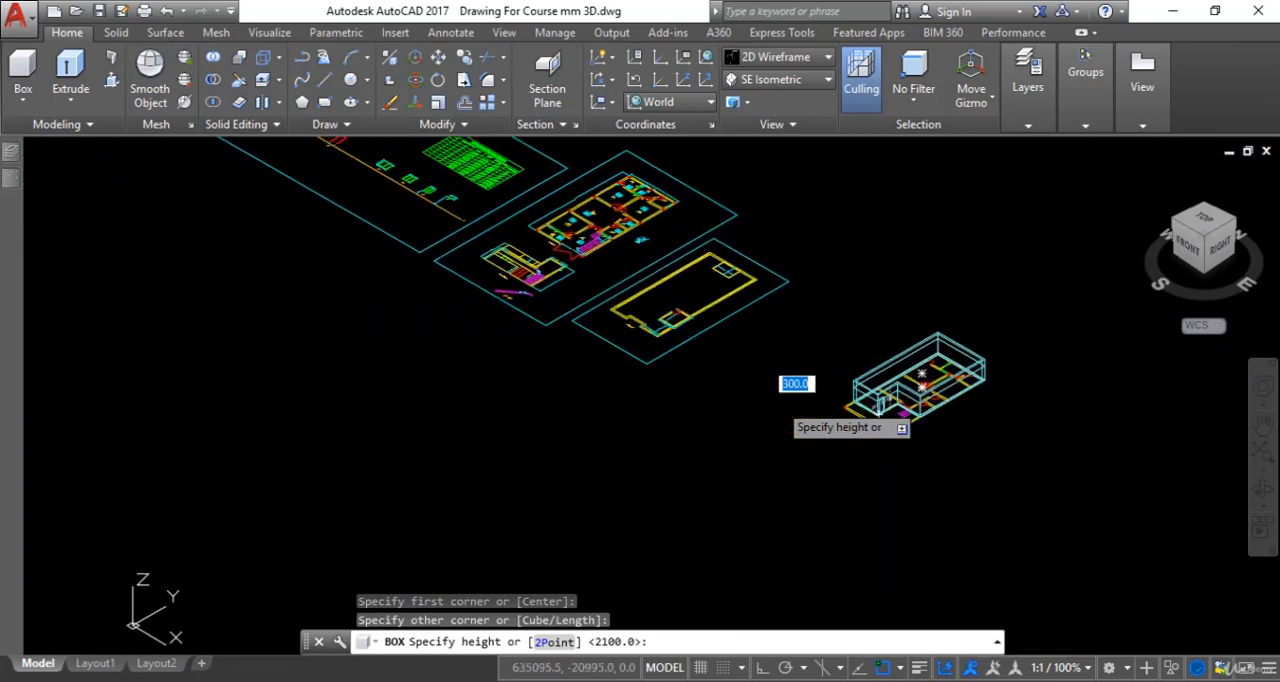
middle_click_drag(492, 366, 566, 476)
scroll(514, 371, "up", 8)
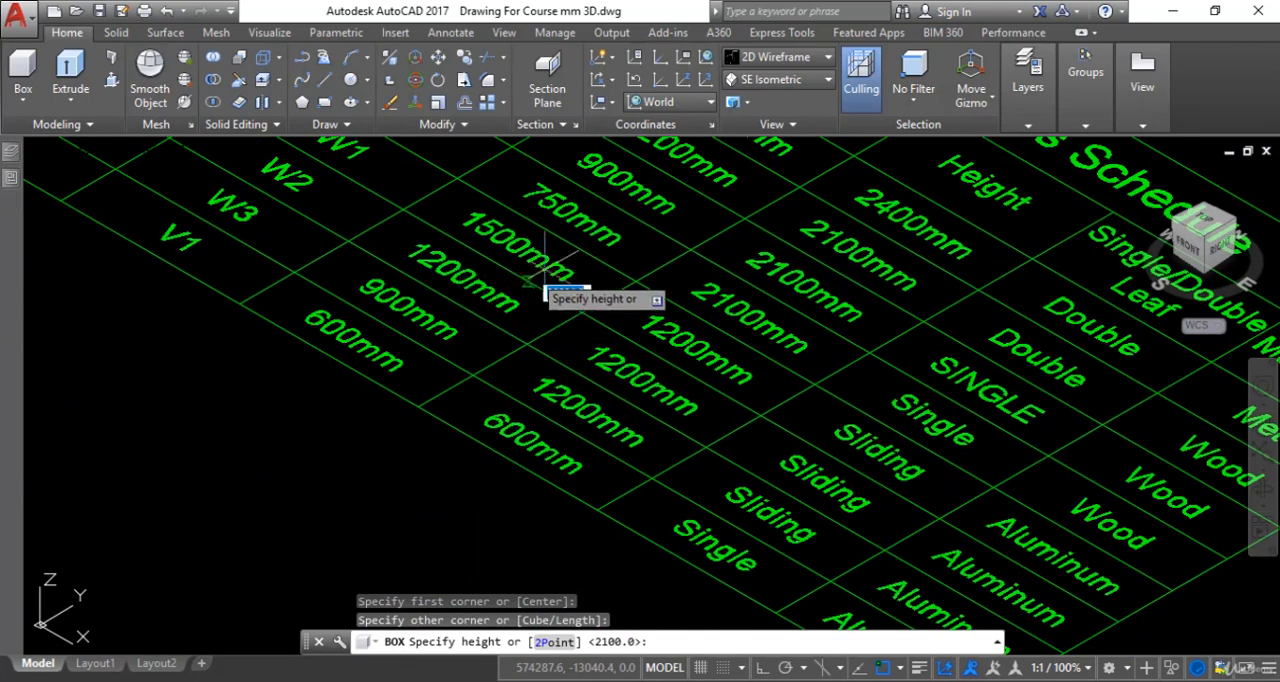
scroll(650, 455, "down", 4)
scroll(627, 437, "down", 6)
middle_click_drag(627, 437, 472, 316)
middle_click_drag(1020, 480, 768, 398)
scroll(866, 547, "up", 2)
scroll(828, 550, "up", 3)
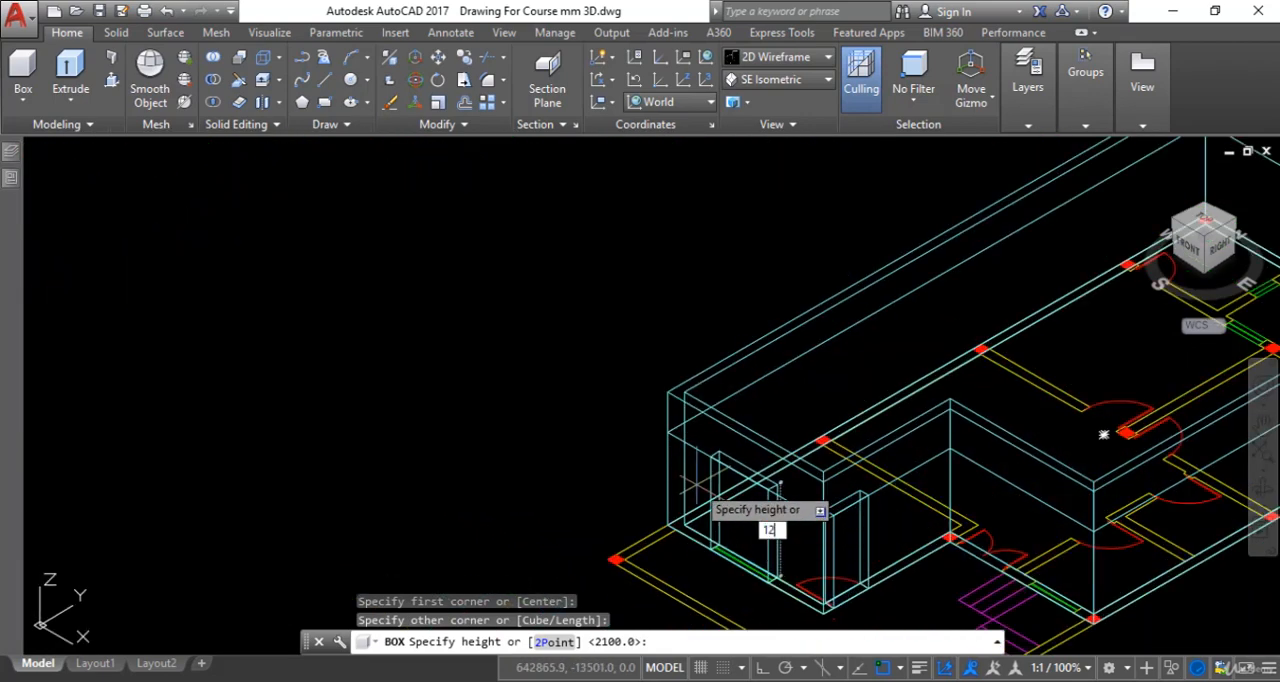
key("Return")
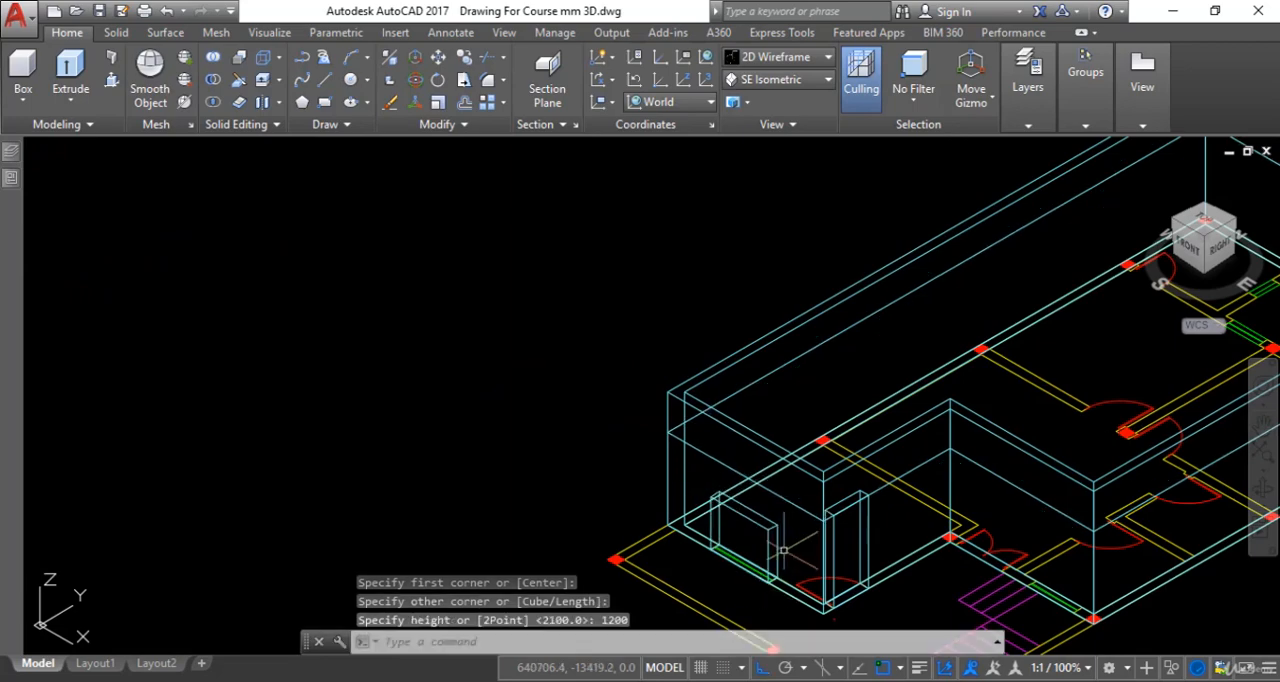
scroll(784, 550, "up", 2)
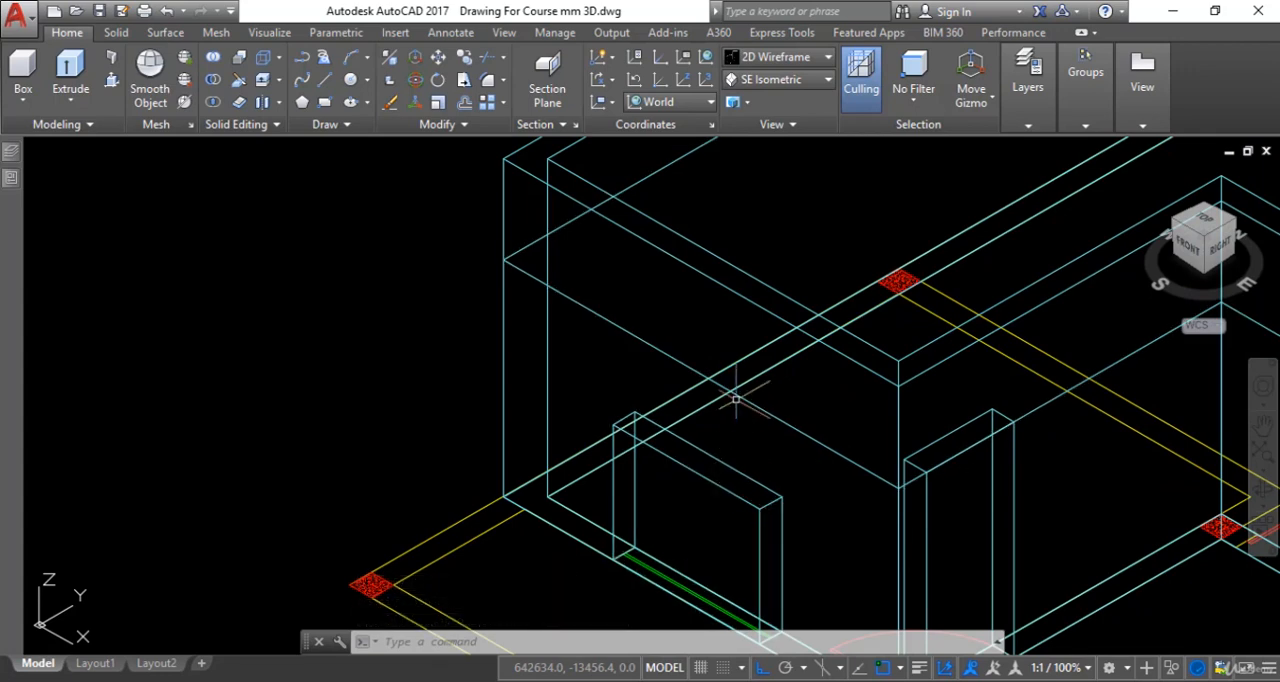
- Move the lower room's window box straight up from its top corner, snapping perpendicular to the 2100 mm reference outline
key("Escape")
type("m")
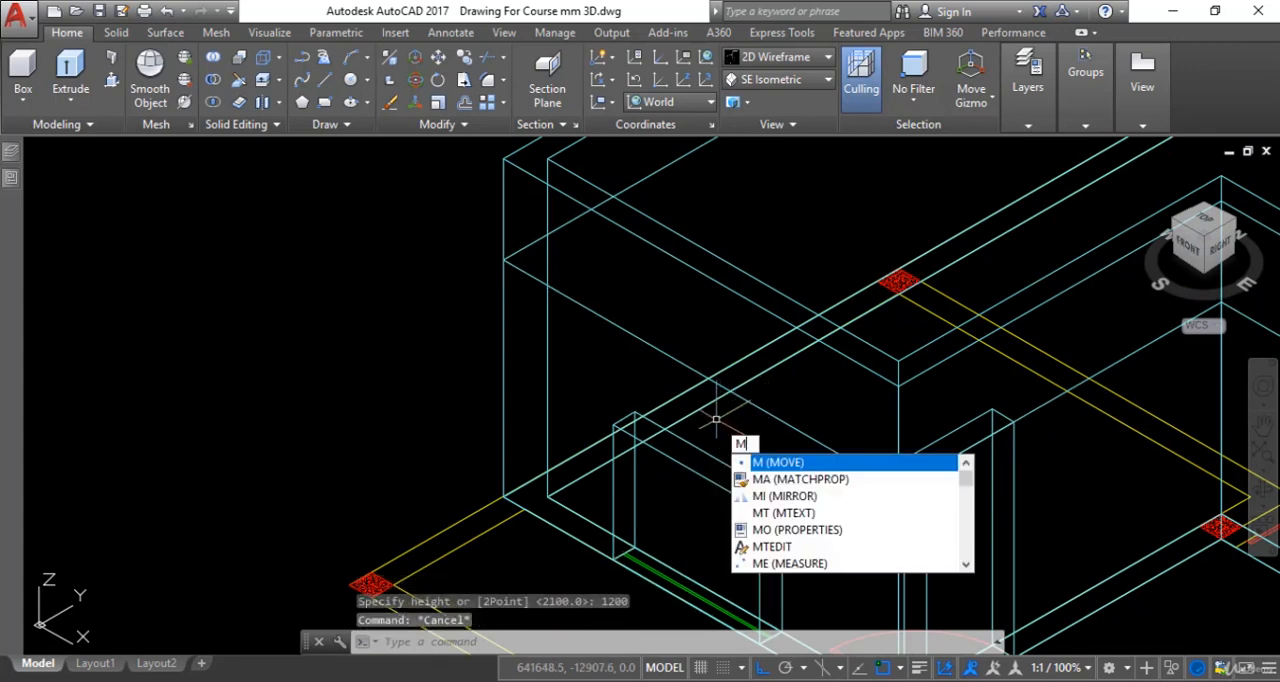
key("Return")
left_click(720, 486)
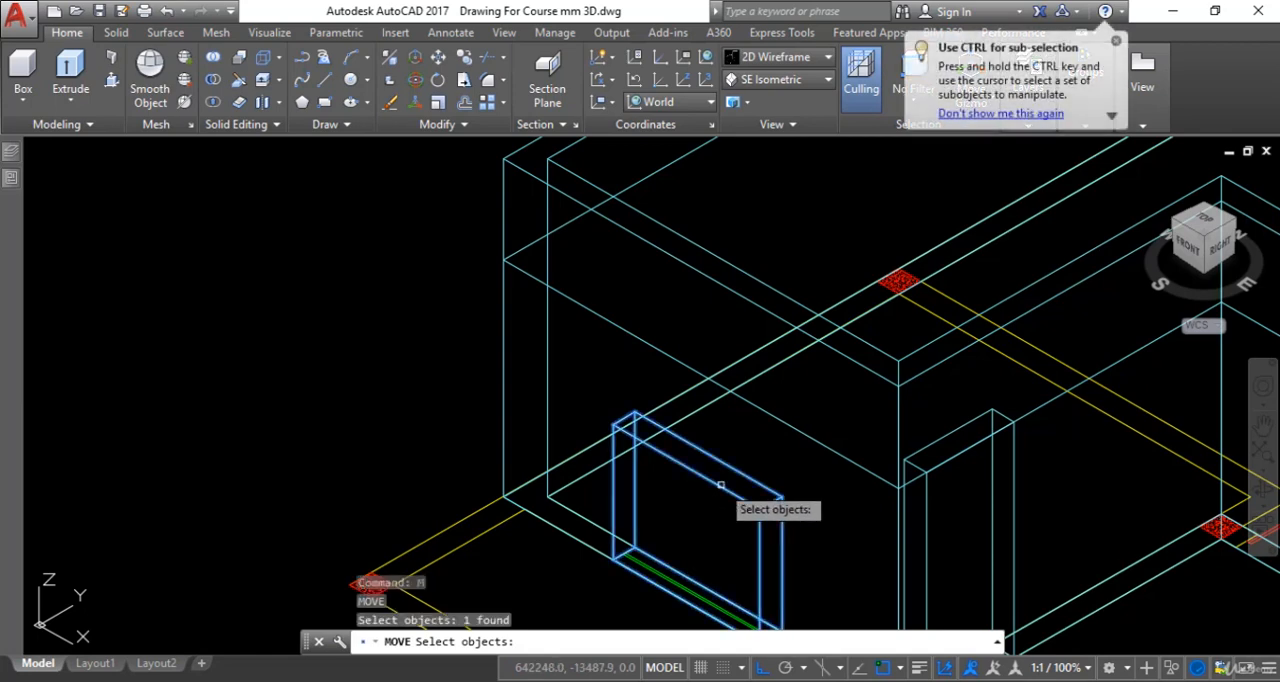
key("Return")
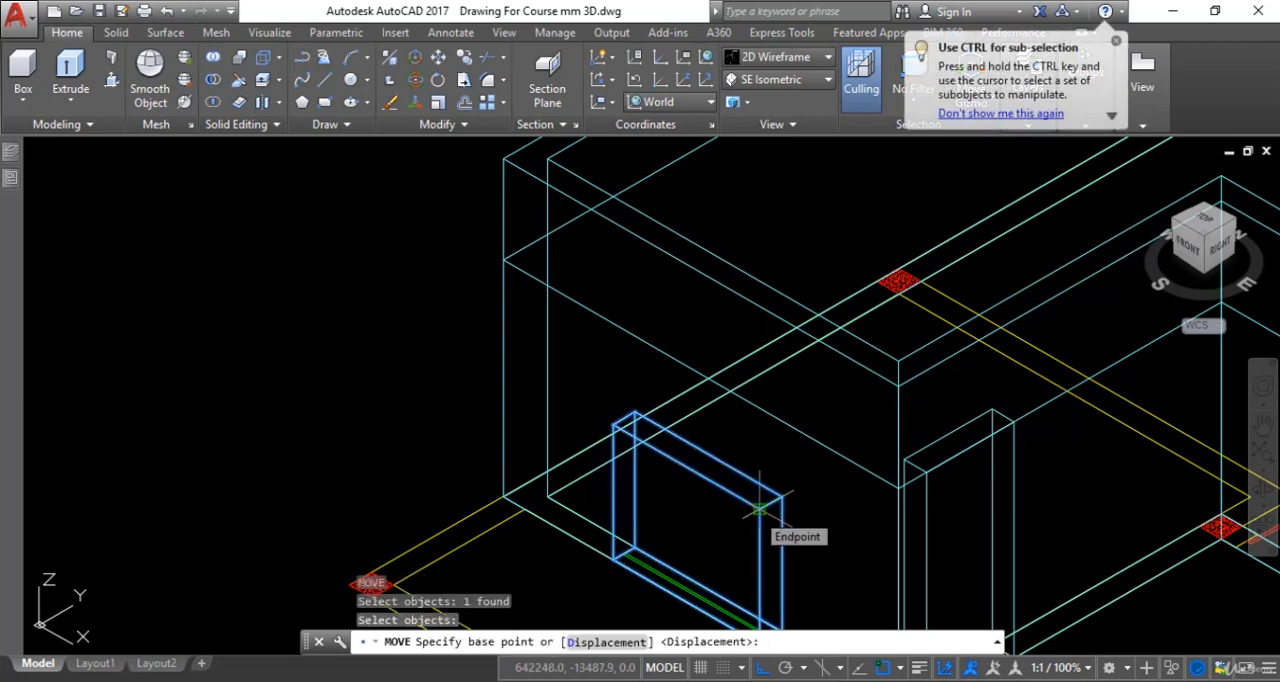
left_click(760, 510)
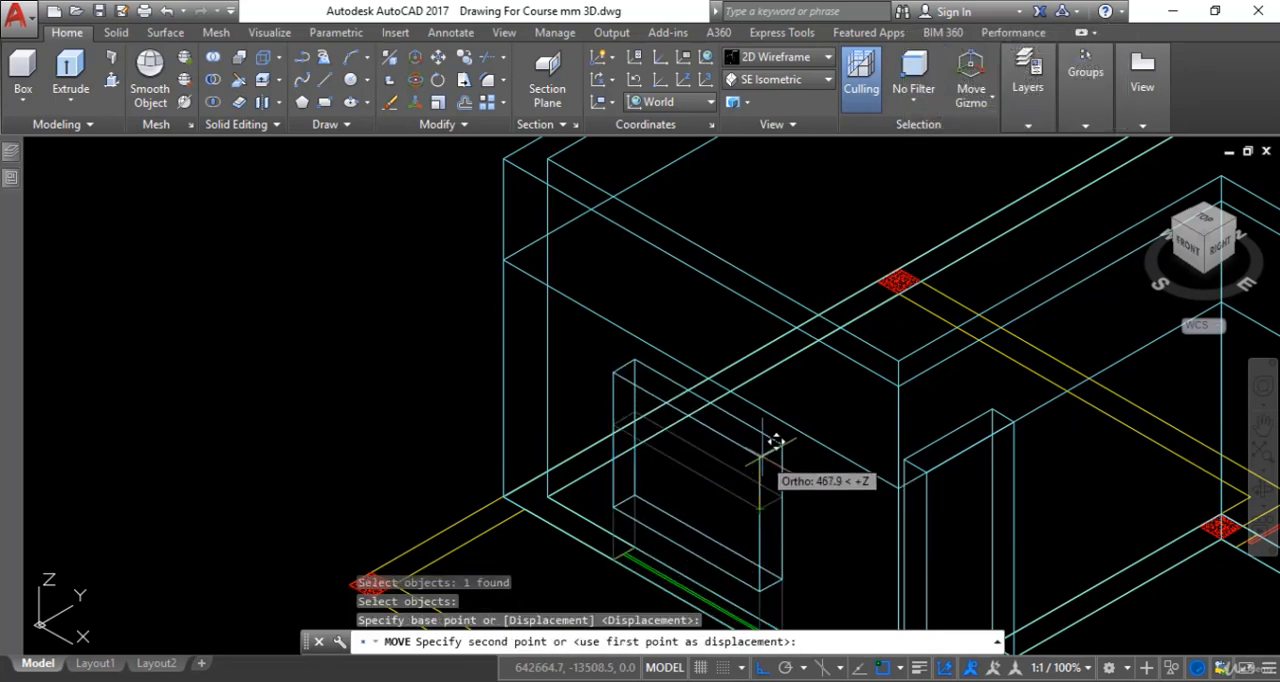
right_click(764, 460, "shift")
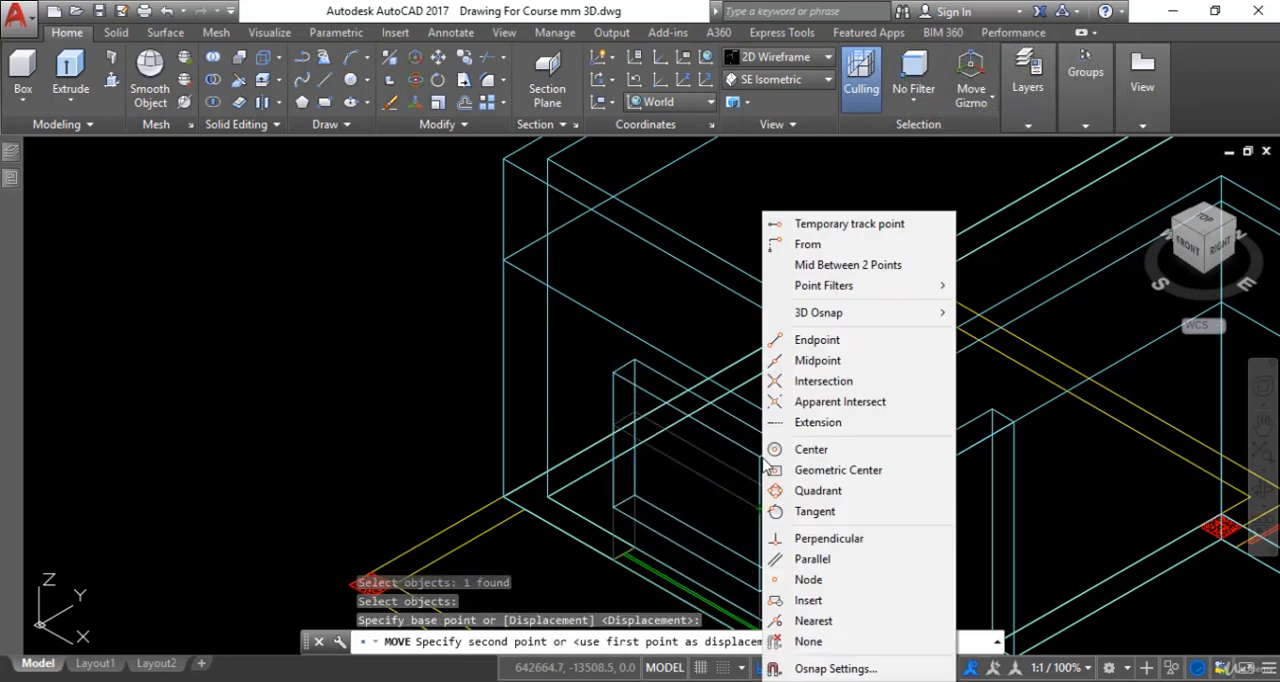
left_click(797, 540)
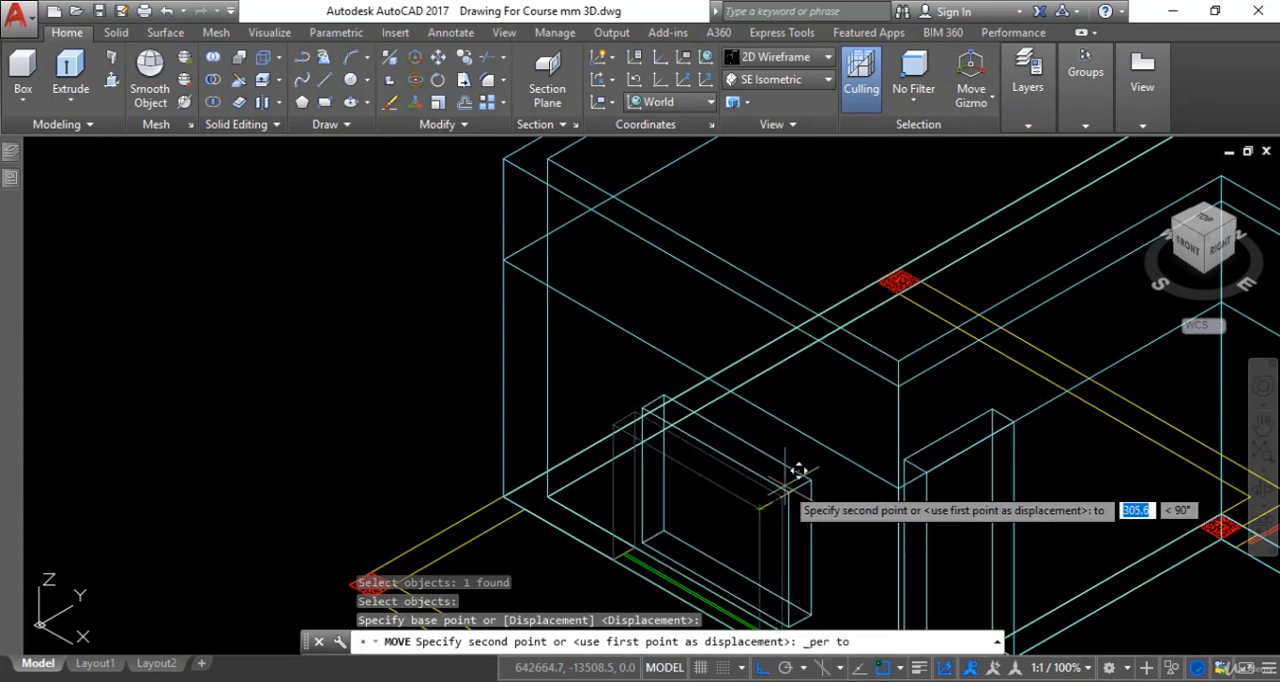
left_click(778, 403)
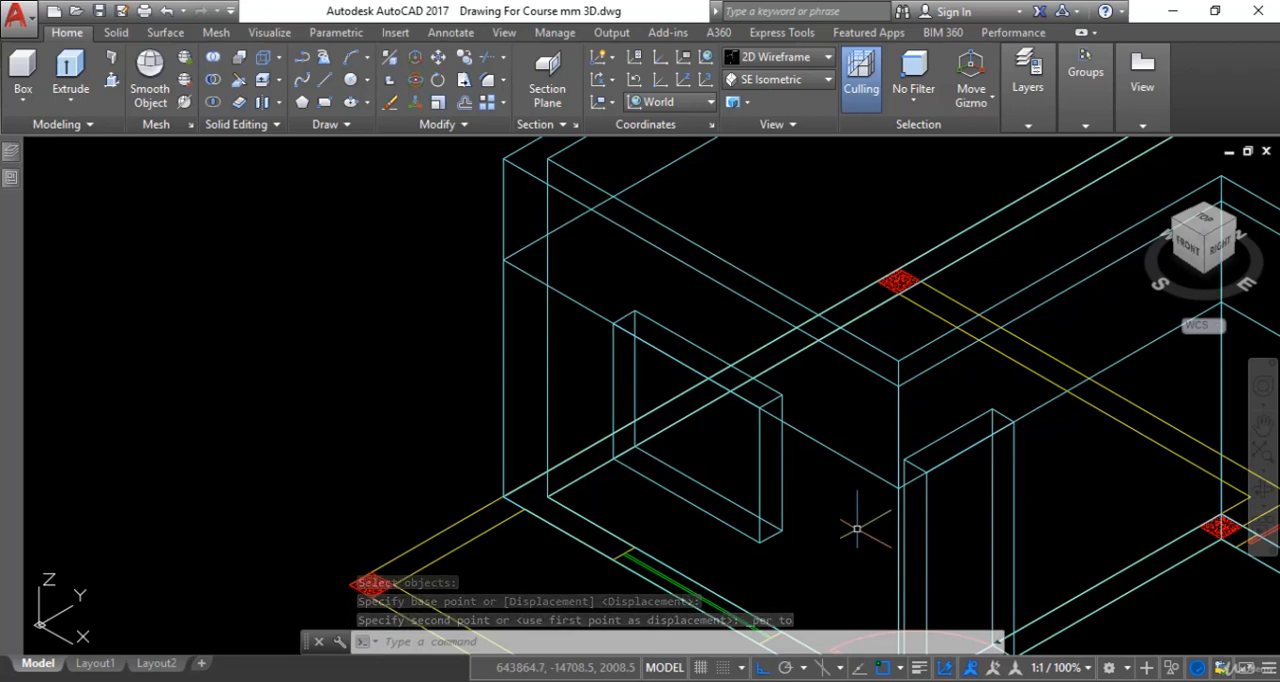
- Create a box 2100 mm high for the double door near the stairs, its base spanning the 1200 by 225 mm opening
scroll(857, 529, "down", 2)
middle_click_drag(857, 529, 768, 503)
mouse_move(1070, 553)
middle_mouse_down()
mouse_move(973, 523)
mouse_move(886, 443)
middle_mouse_up()
scroll(973, 522, "up", 4)
scroll(926, 508, "down", 4)
middle_click_drag(1022, 506, 994, 526)
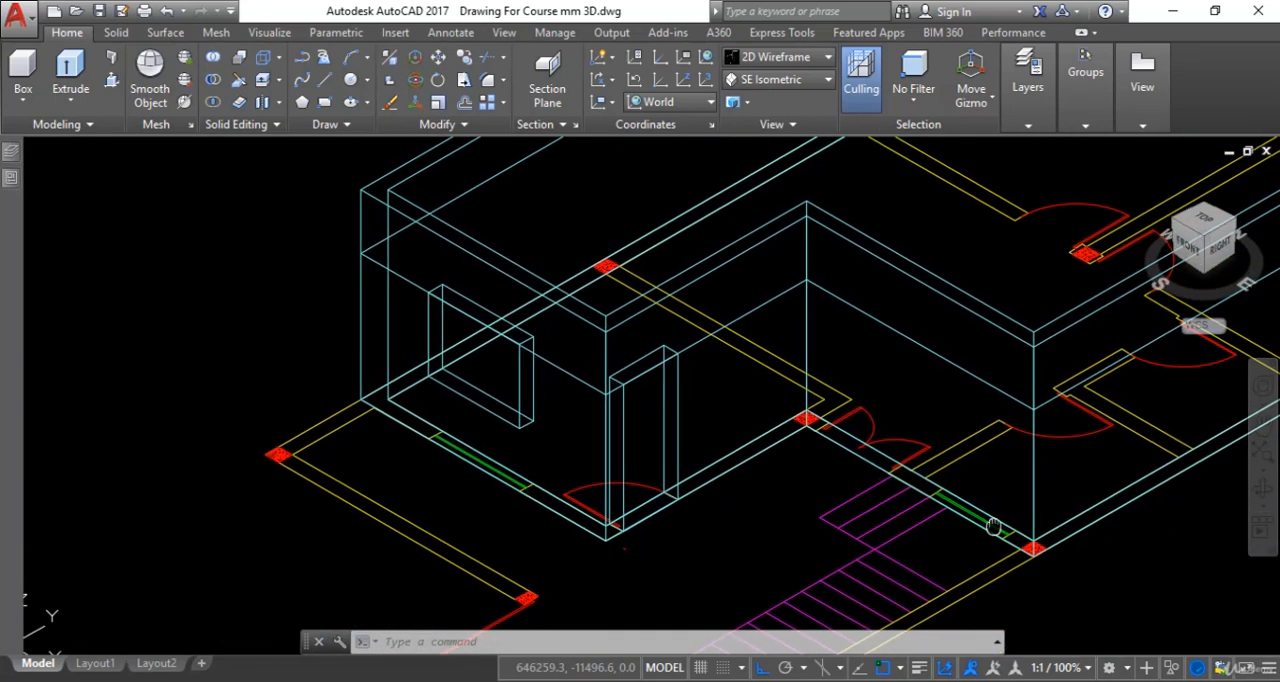
left_click(23, 70)
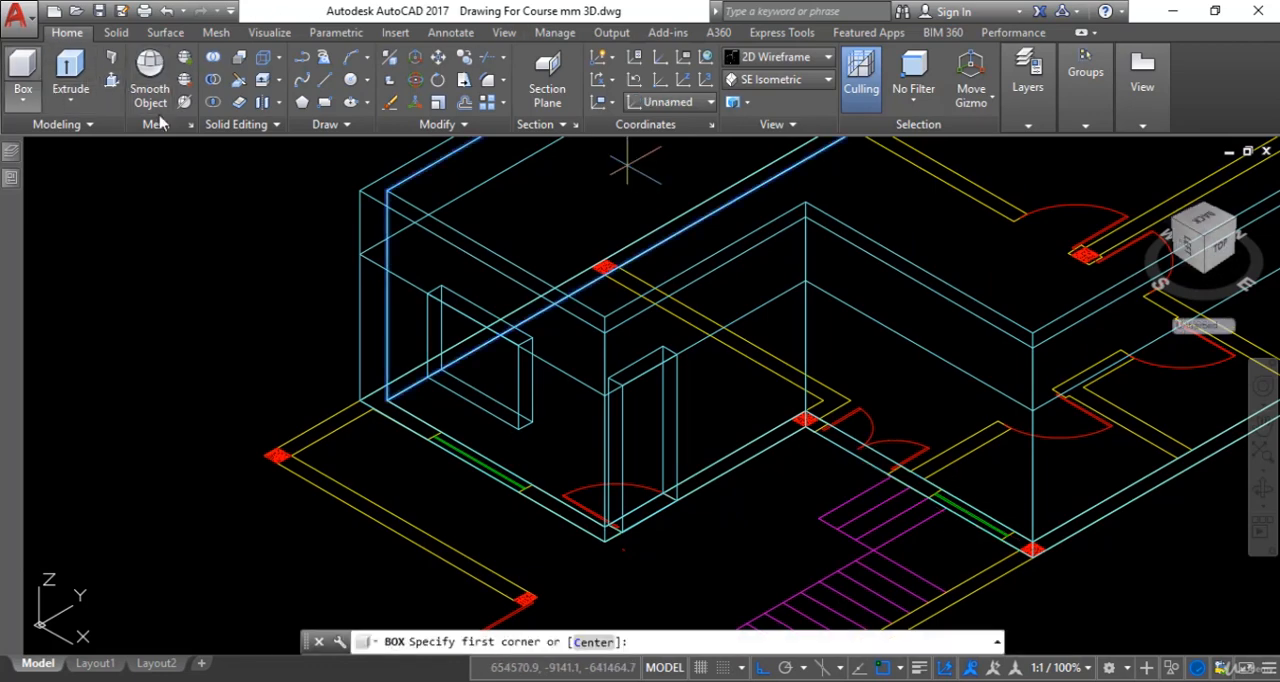
scroll(860, 415, "up", 5)
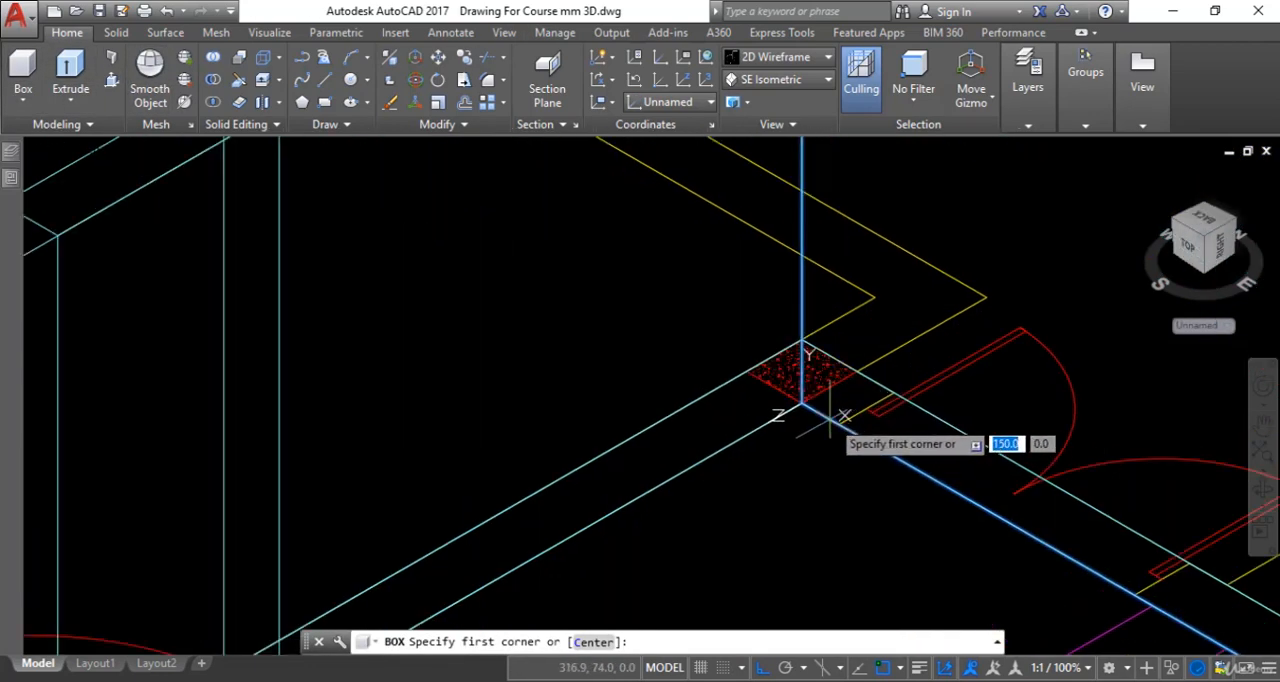
left_click(838, 425)
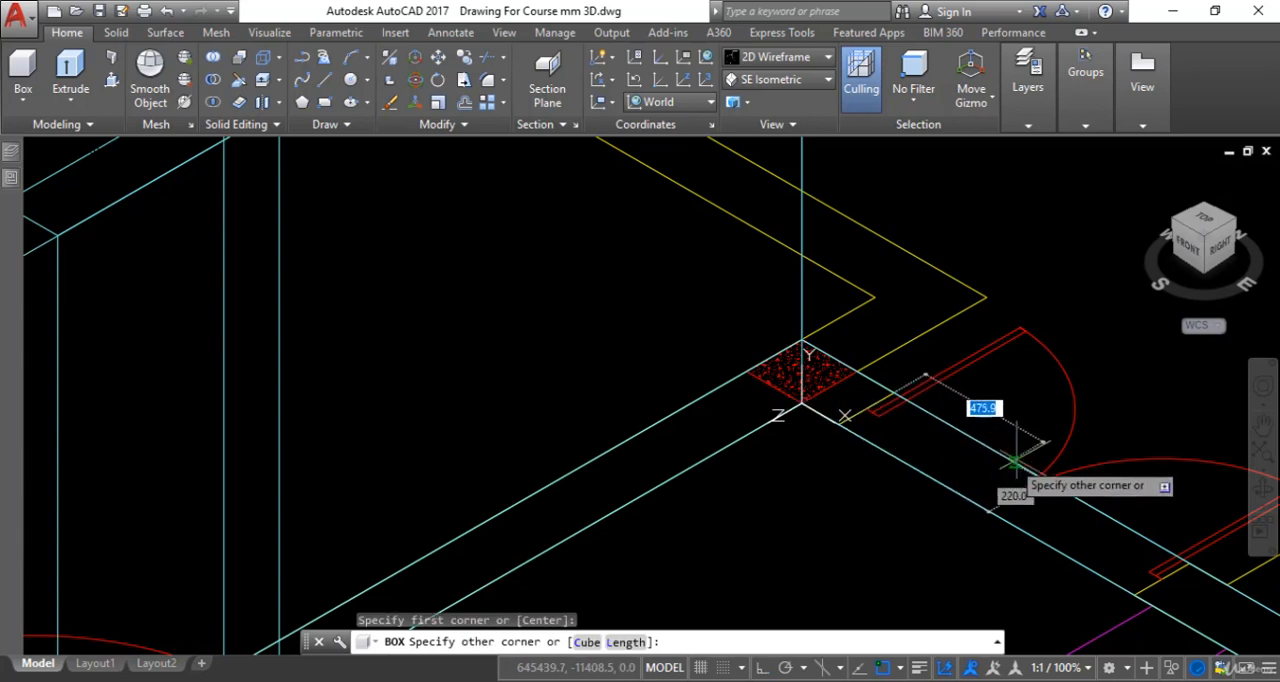
middle_click_drag(1066, 510, 949, 437)
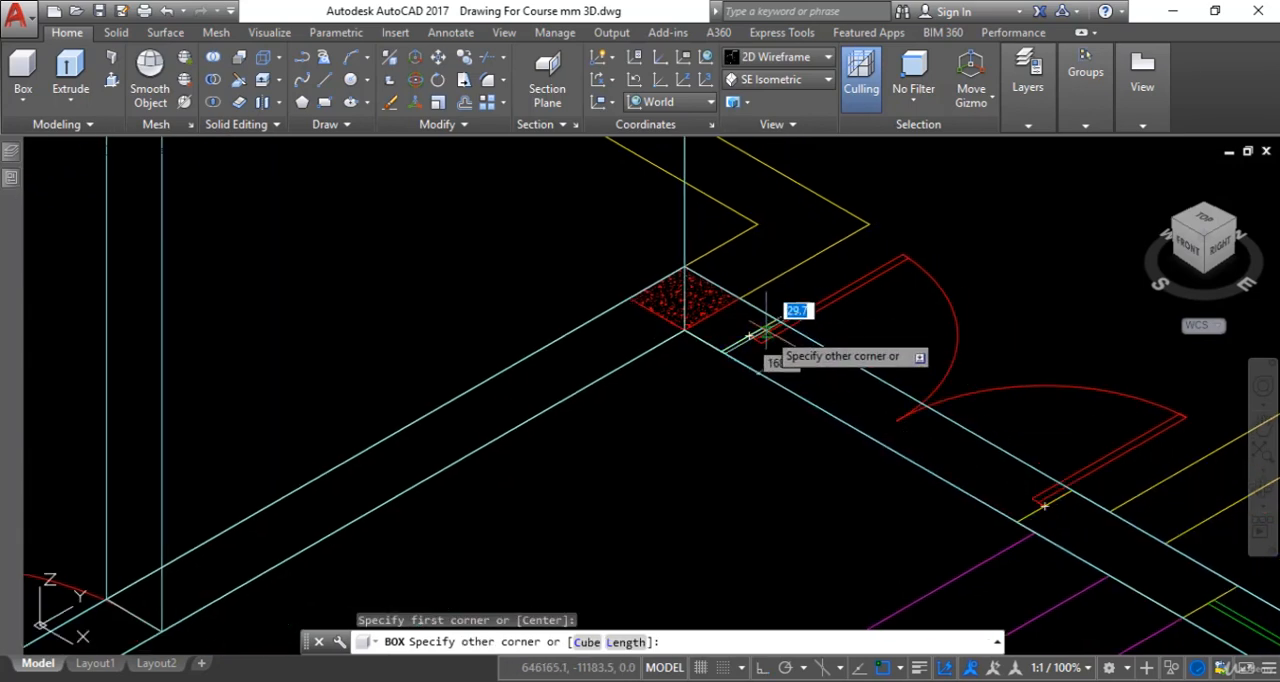
middle_click_drag(934, 485, 811, 454)
scroll(928, 503, "up", 5)
scroll(928, 492, "down", 3)
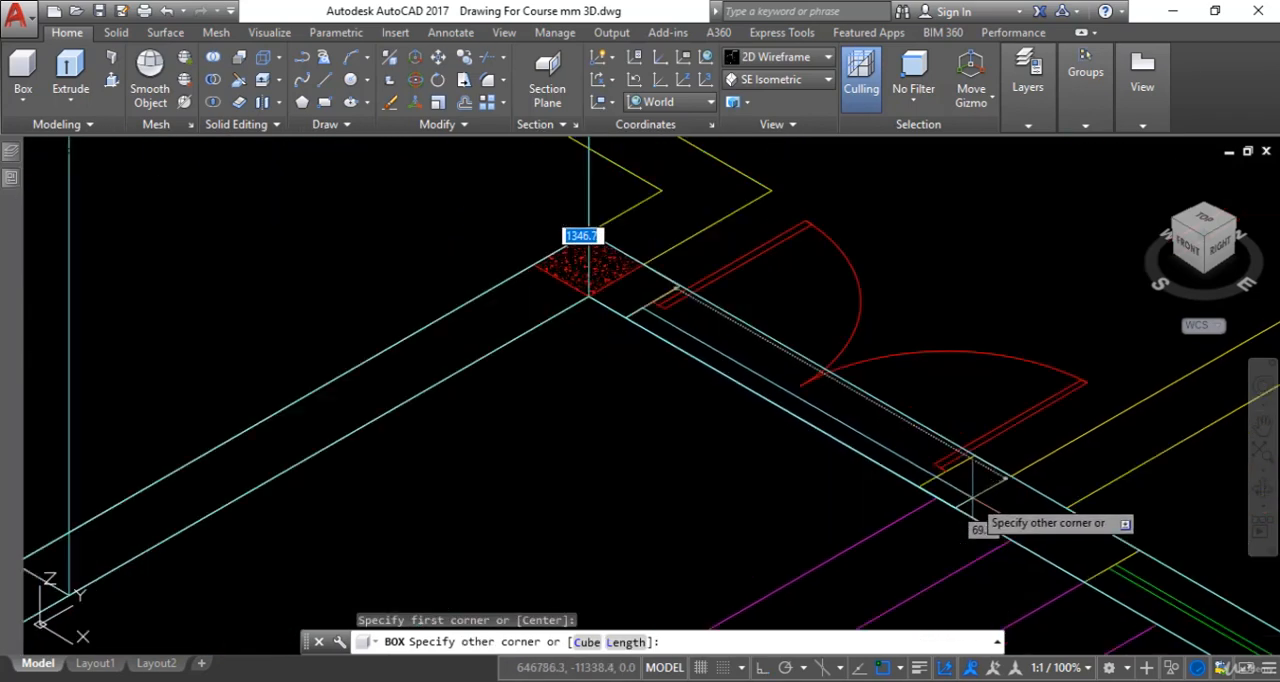
scroll(971, 490, "up", 3)
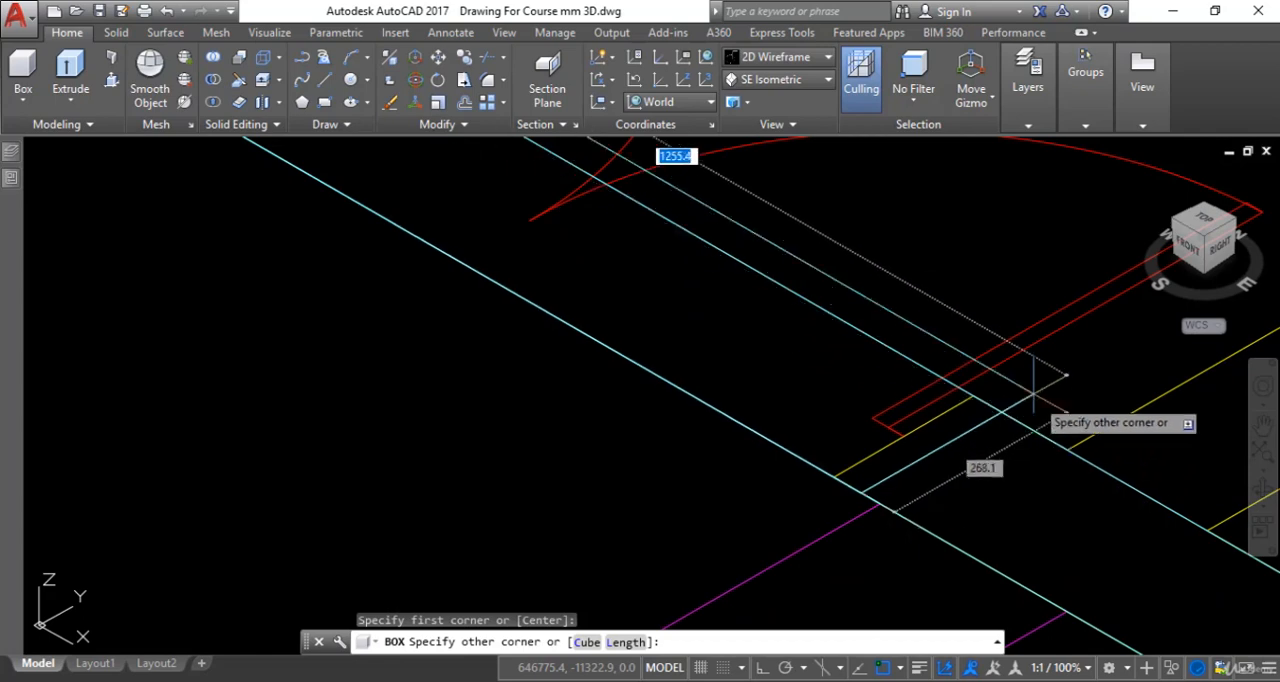
left_click(973, 396)
scroll(990, 385, "down", 6)
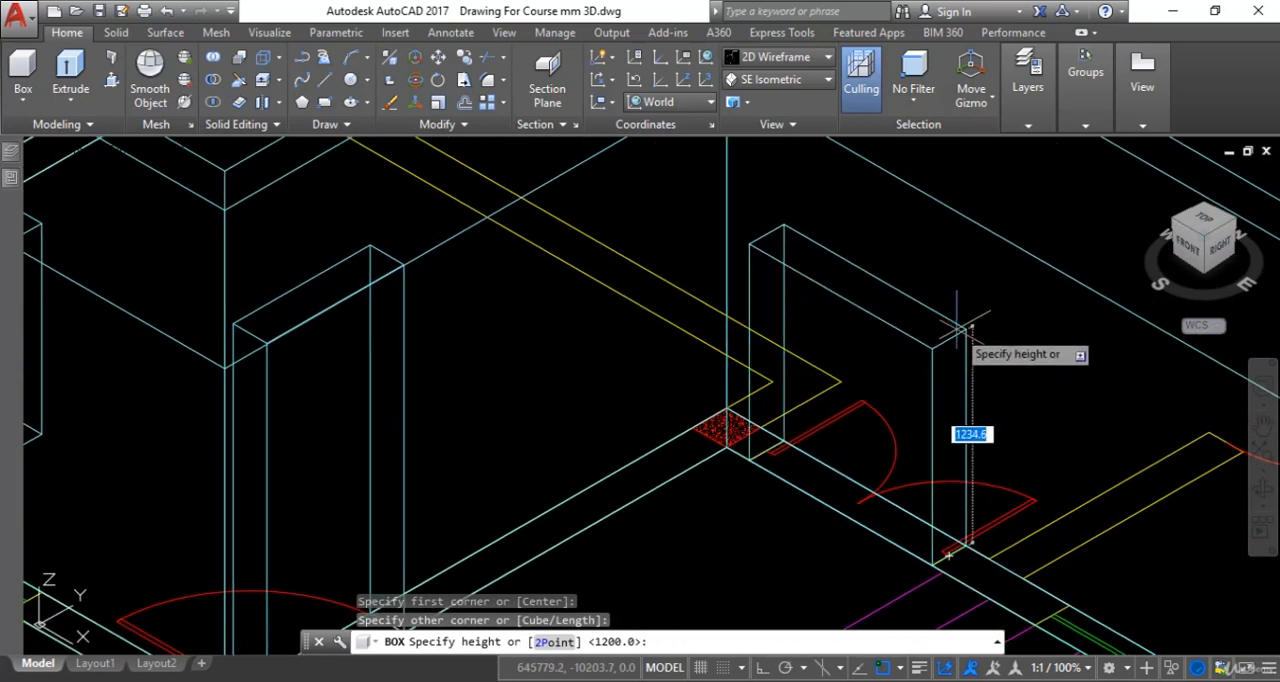
key("Return")
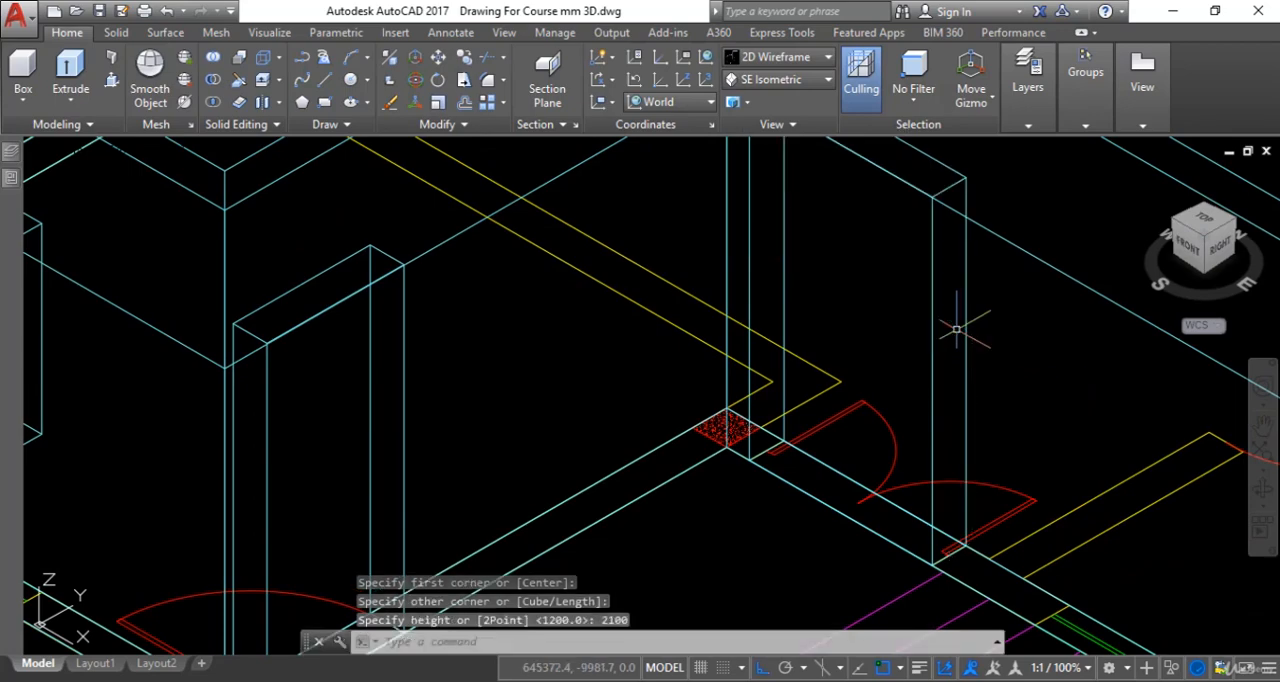
- Create a box 1200 mm high on the window beside the stairs, its base spanning the opening across the wall thickness
scroll(1022, 377, "down", 4)
middle_click_drag(1025, 378, 904, 338)
scroll(918, 442, "up", 2)
middle_click_drag(1009, 457, 895, 522)
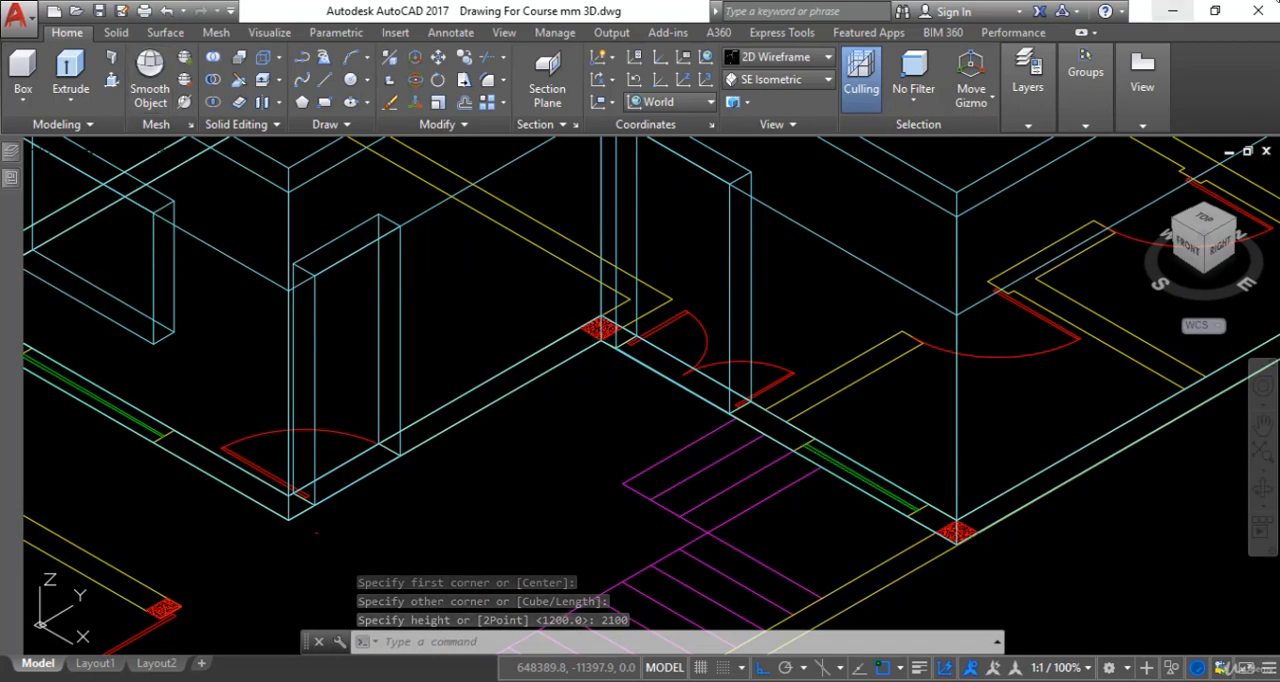
left_click(12, 78)
scroll(815, 505, "up", 2)
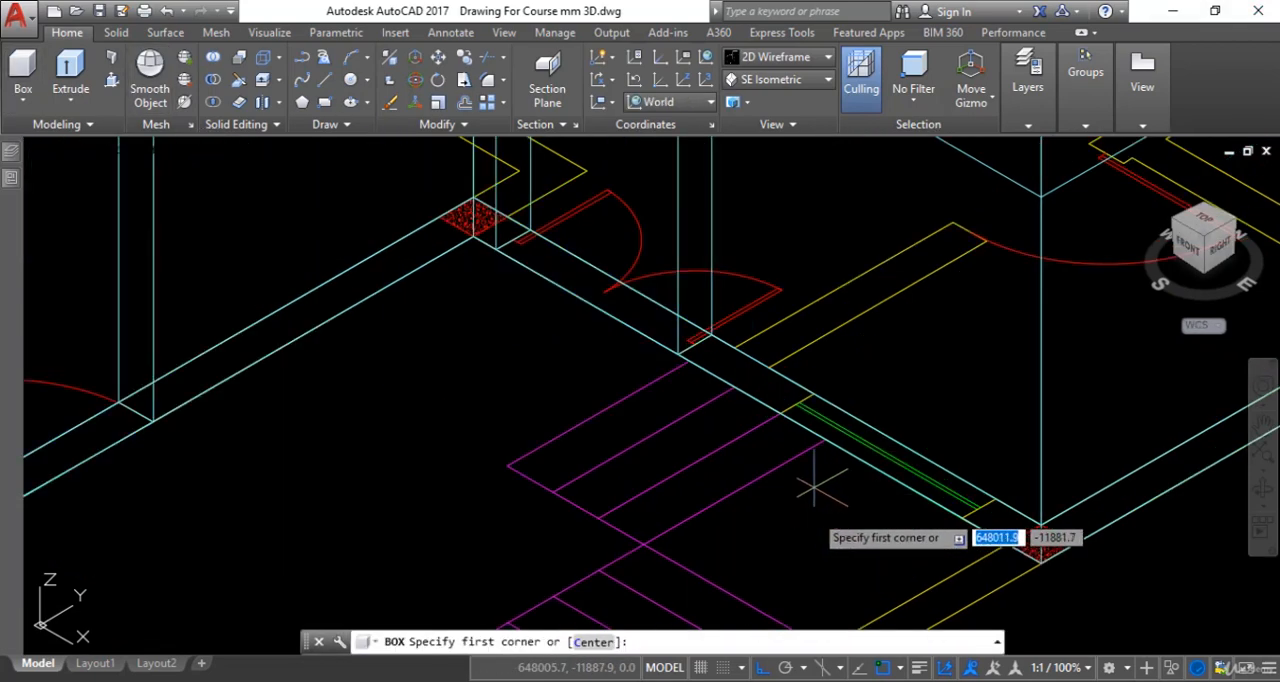
left_click(779, 412)
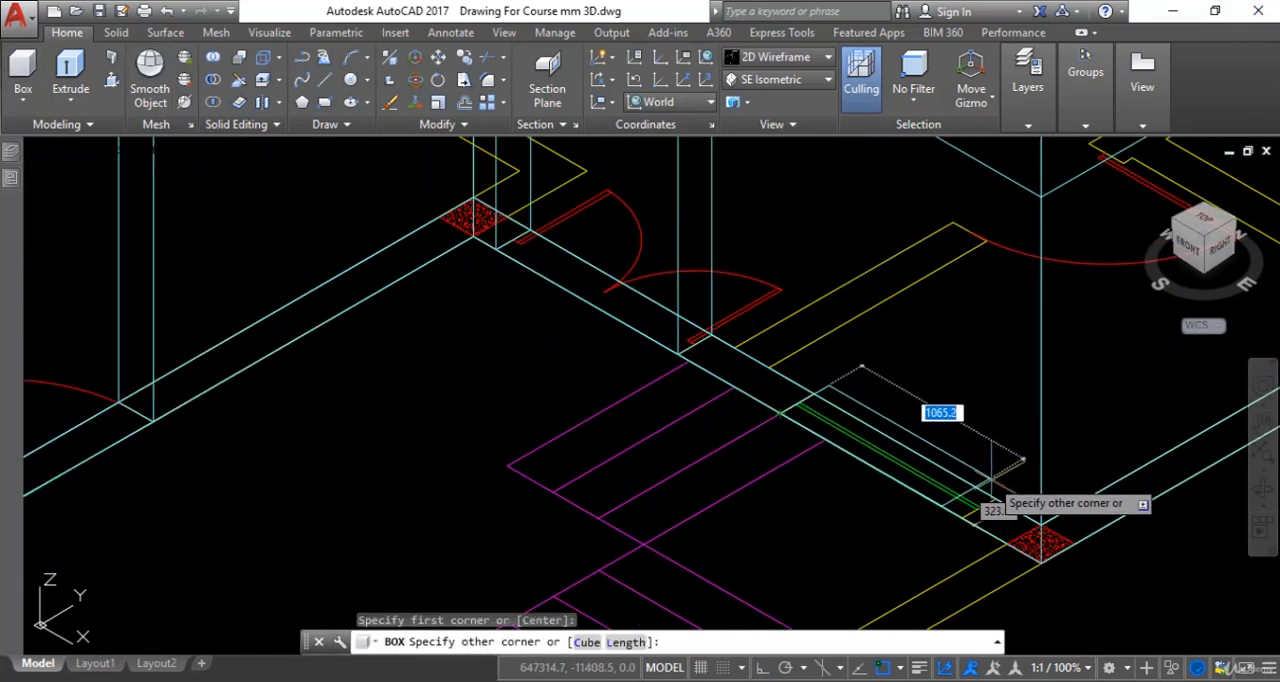
left_click(993, 497)
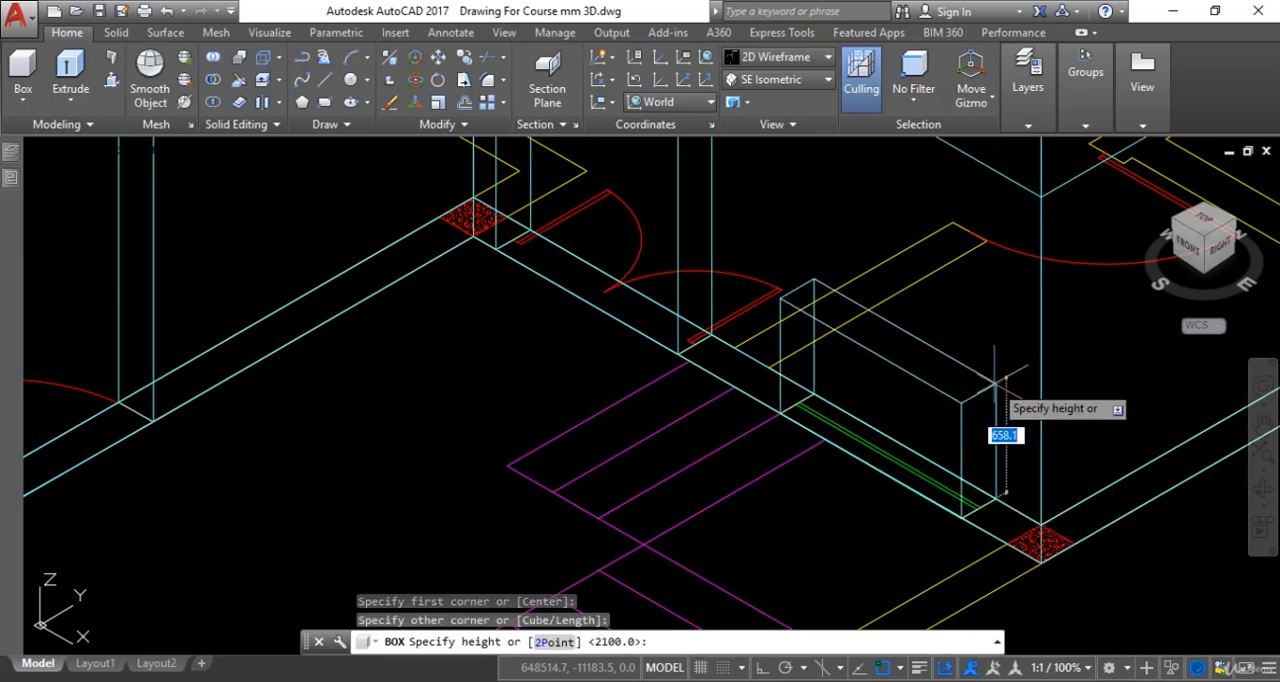
key("Return")
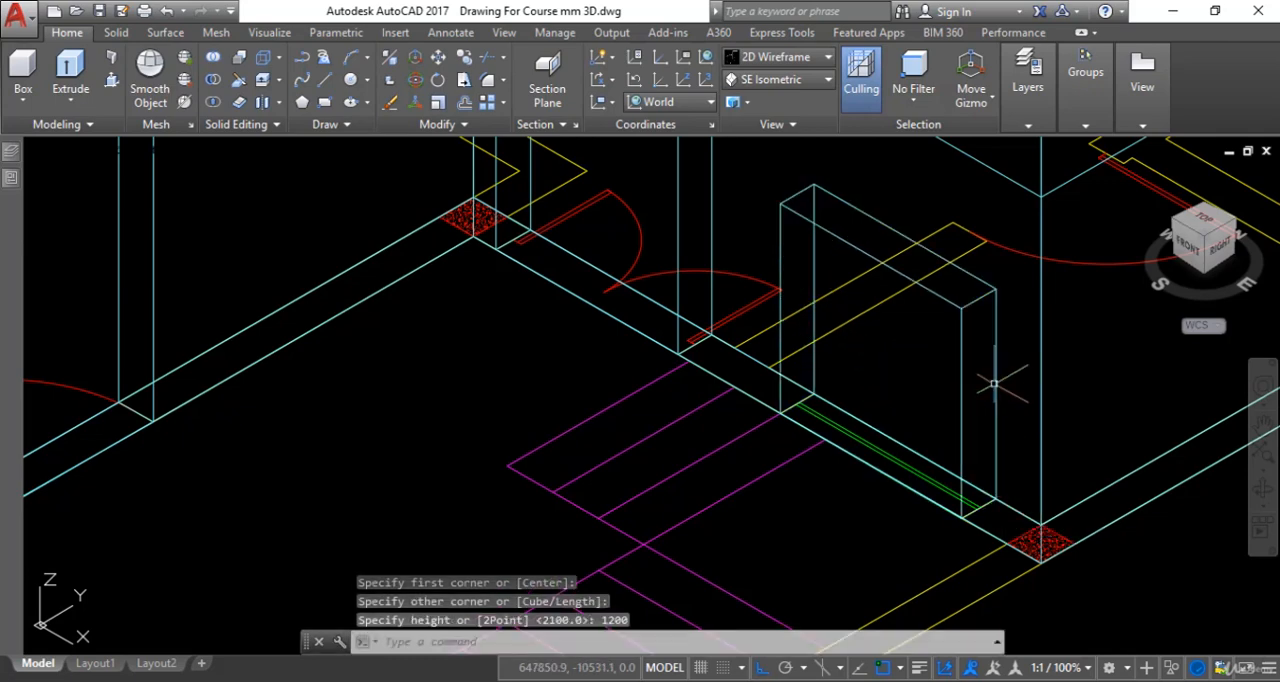
- Move the stair-side window box vertically by its top corner, toggling Ortho mode and snapping perpendicular to the 2100 mm reference outline
scroll(980, 400, "up", 2)
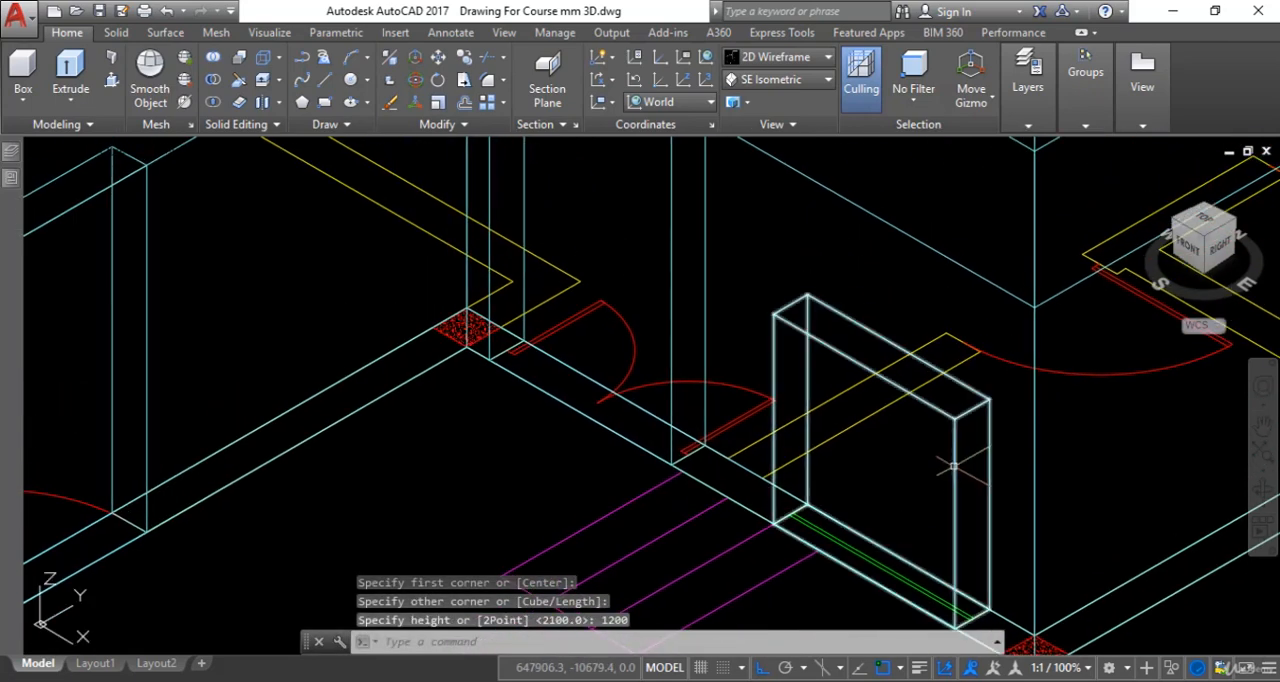
key("Escape")
key("Escape")
type("m")
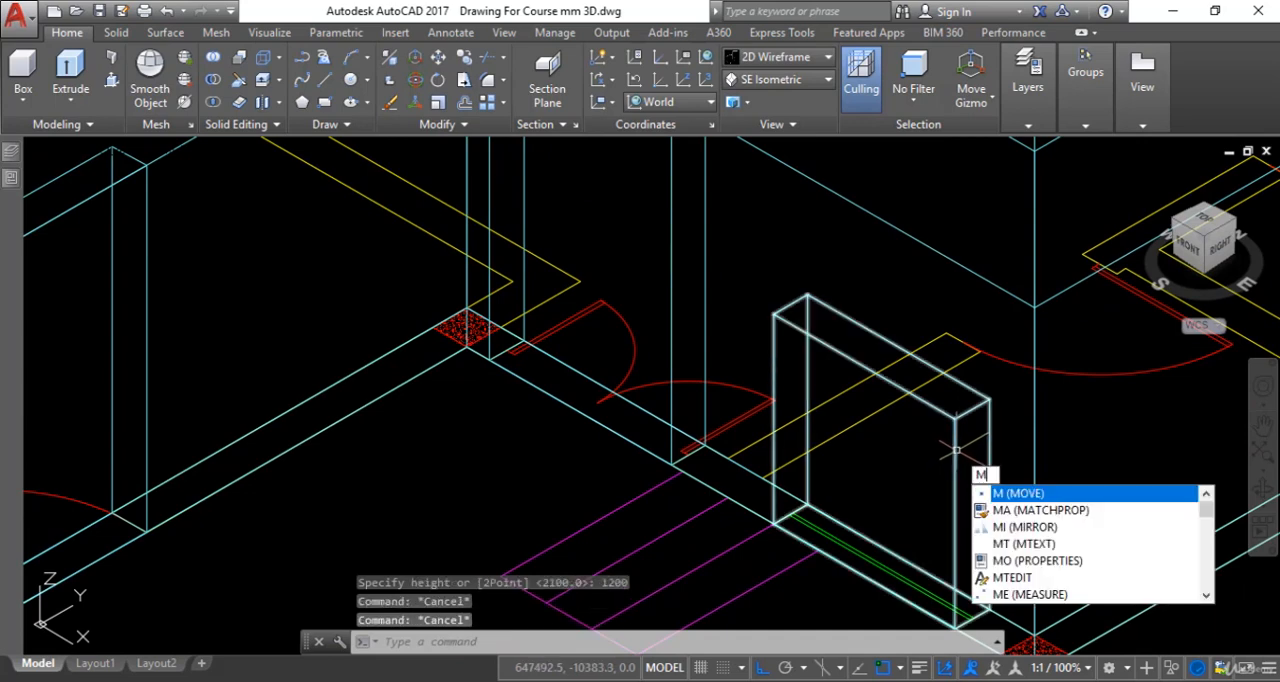
key("Return")
left_click(956, 436)
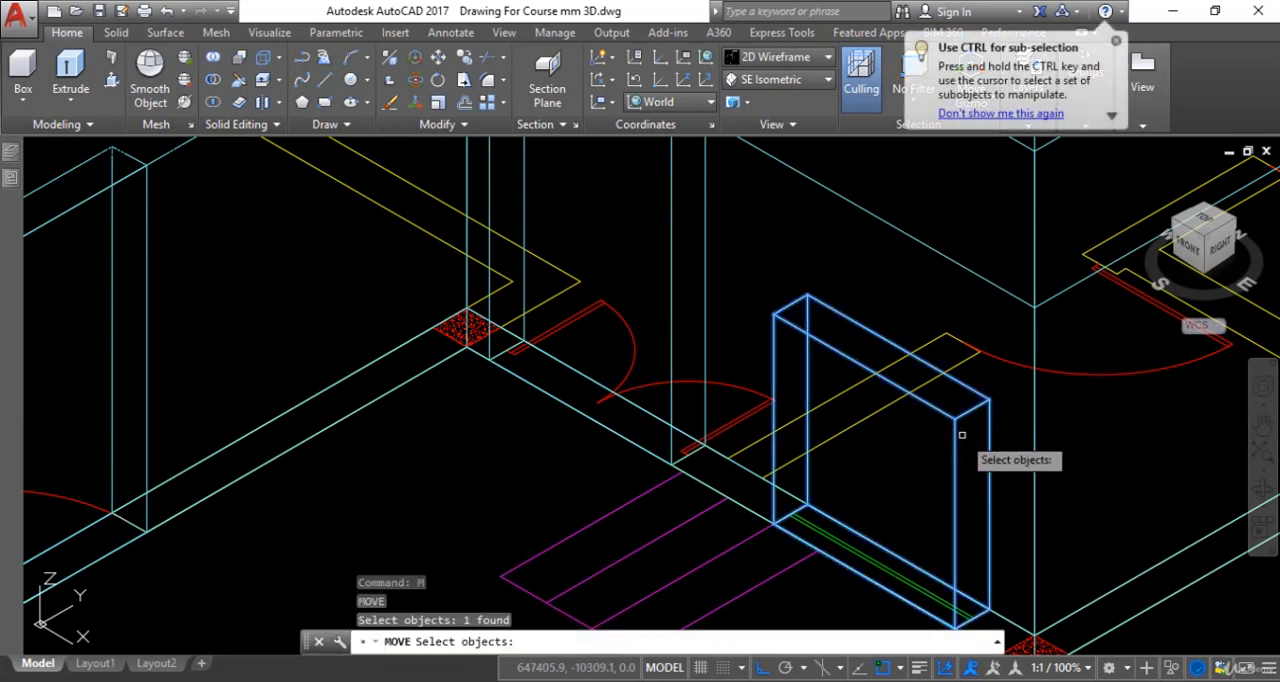
key("Return")
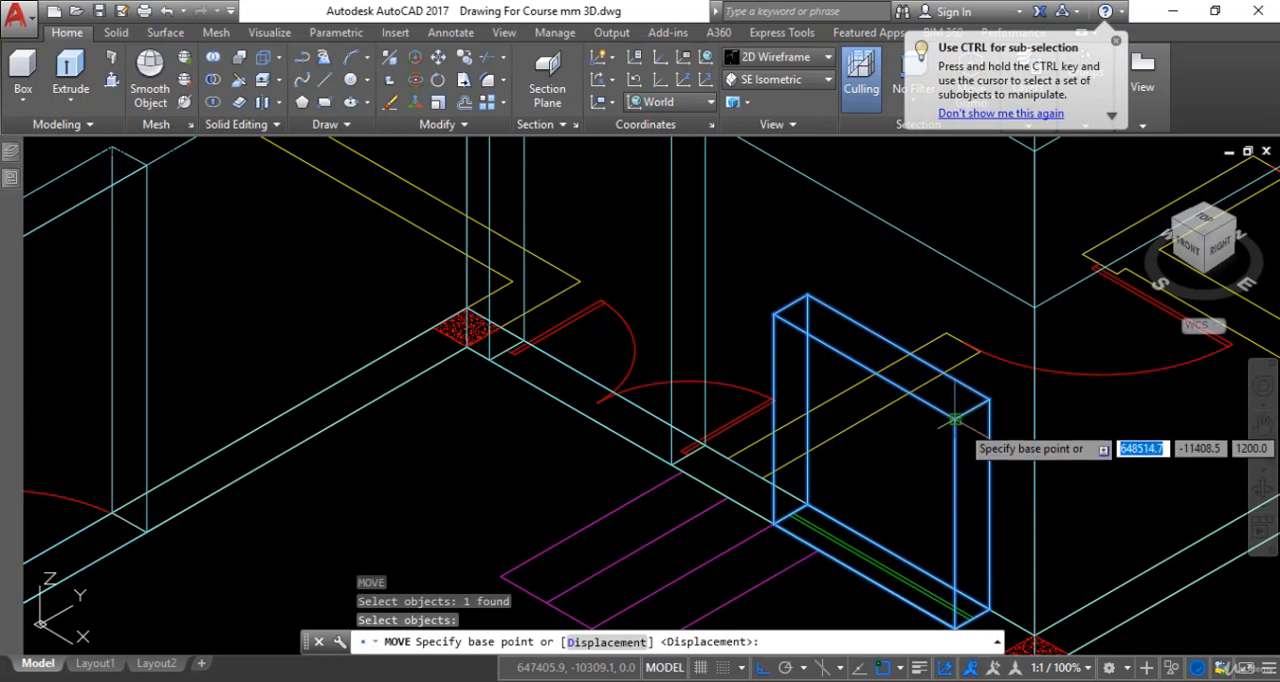
left_click(956, 420)
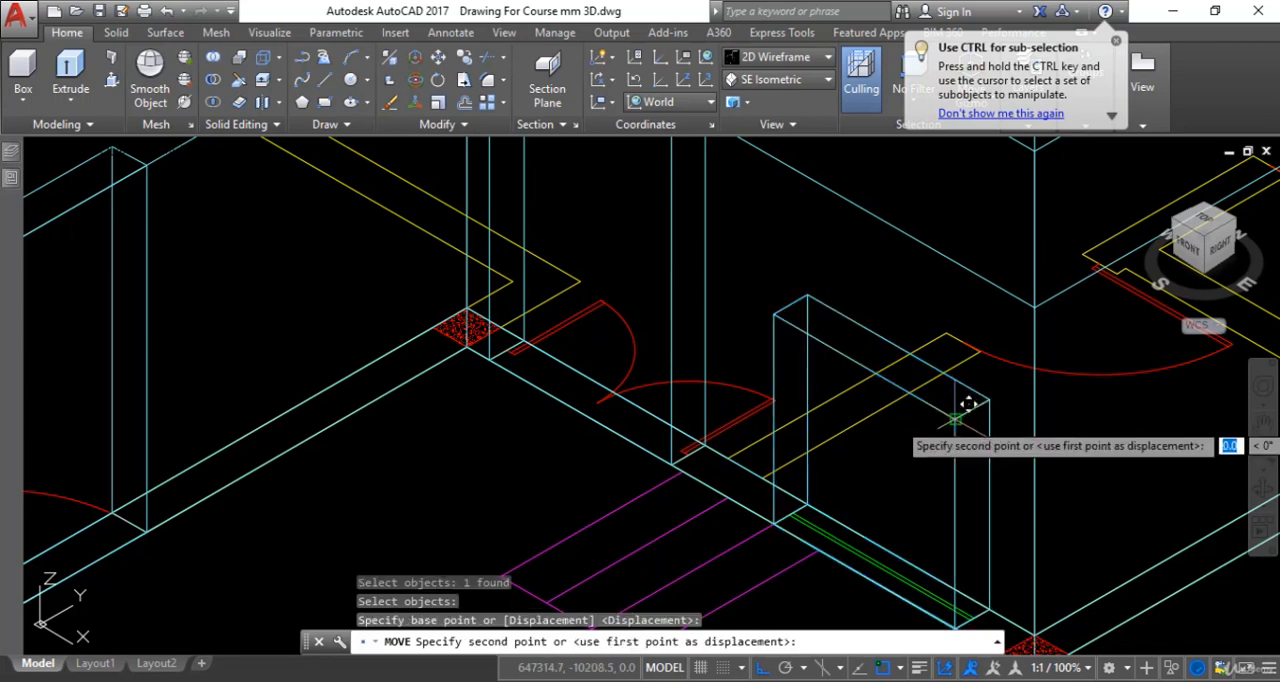
key("F8")
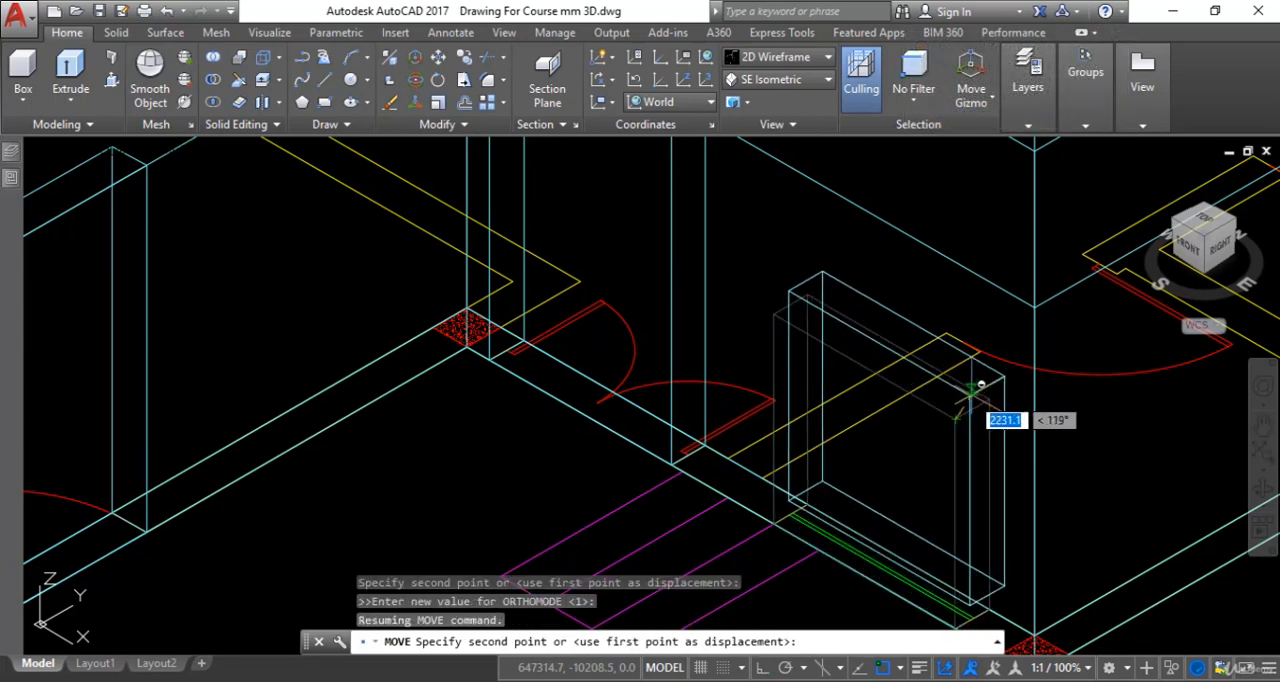
right_click(978, 397, "shift")
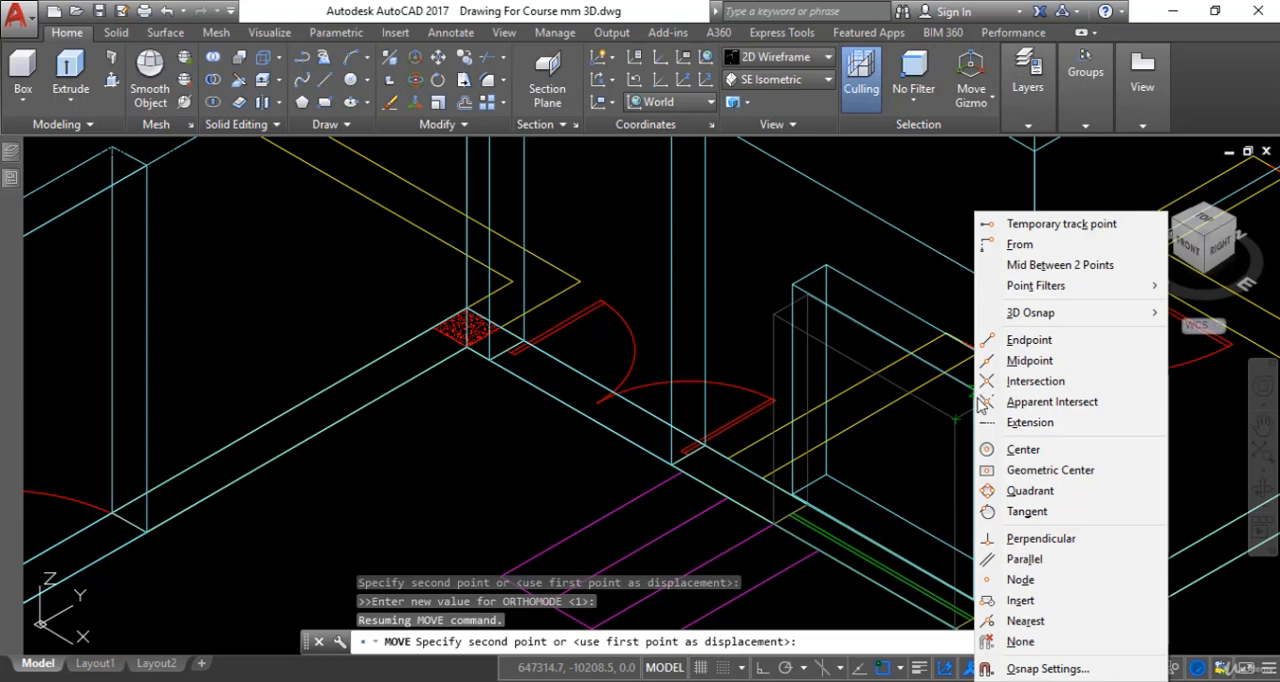
left_click(1040, 539)
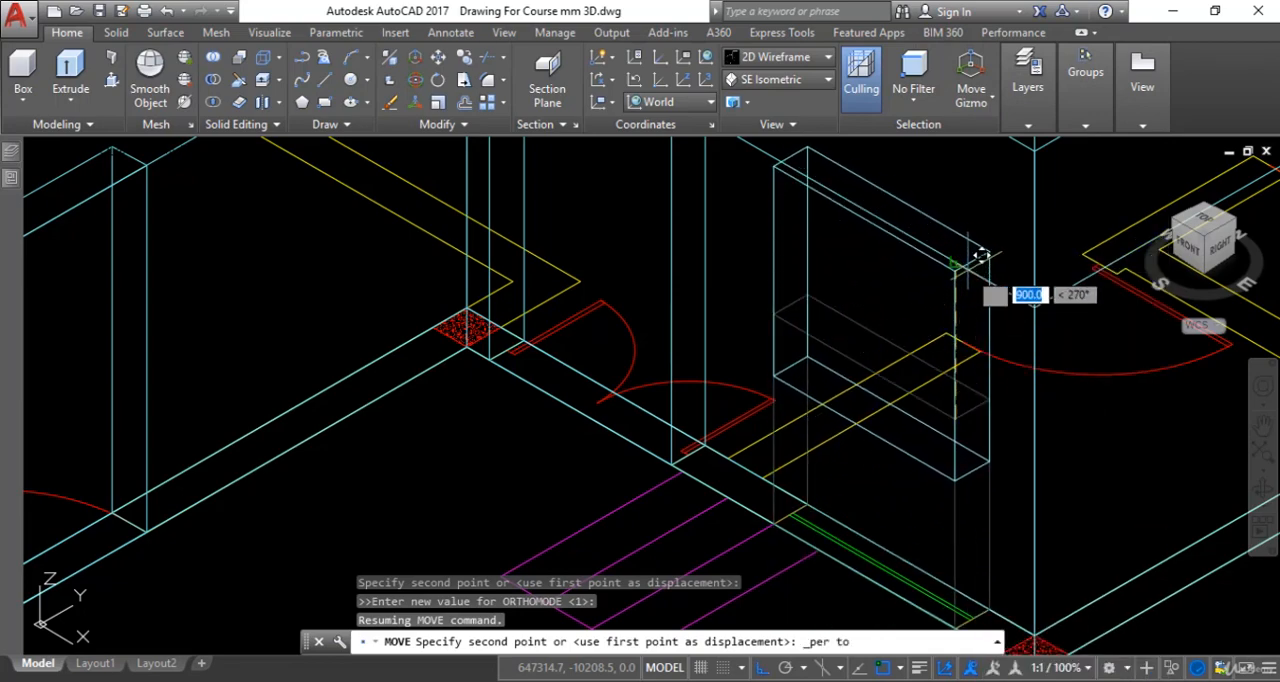
left_click(972, 252)
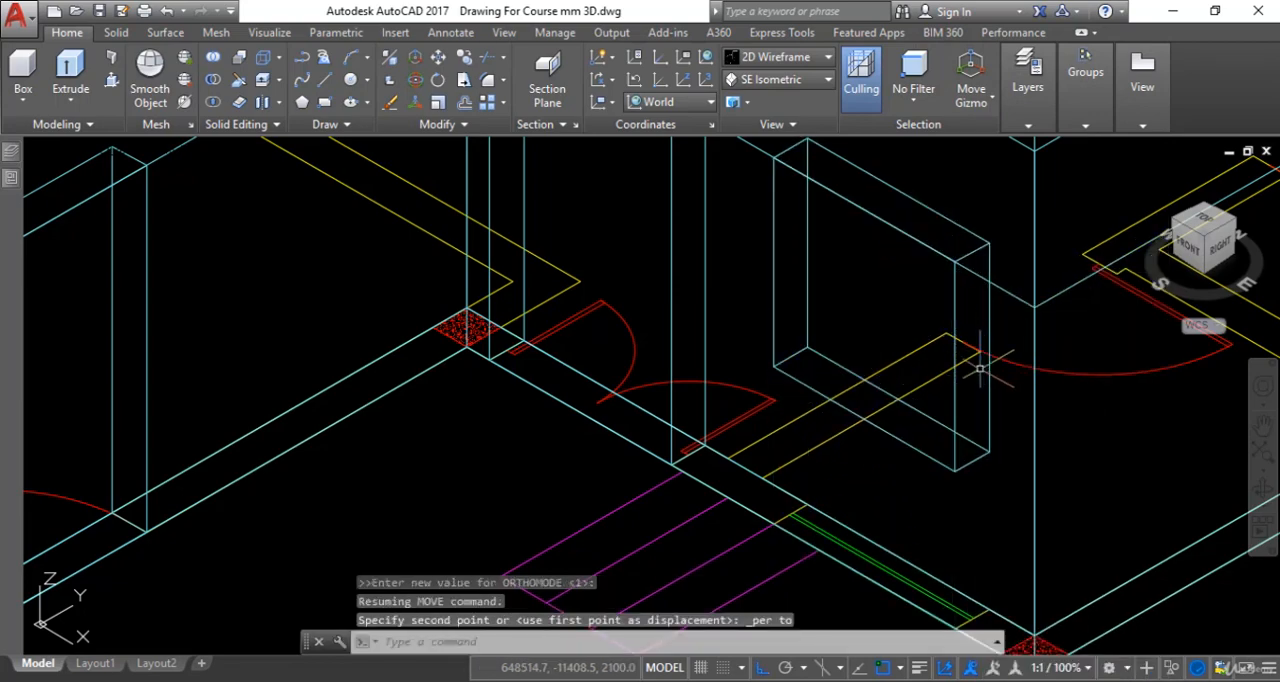
- Set the visual style to Realistic and inspect the front walls of the model
scroll(932, 367, "down", 4)
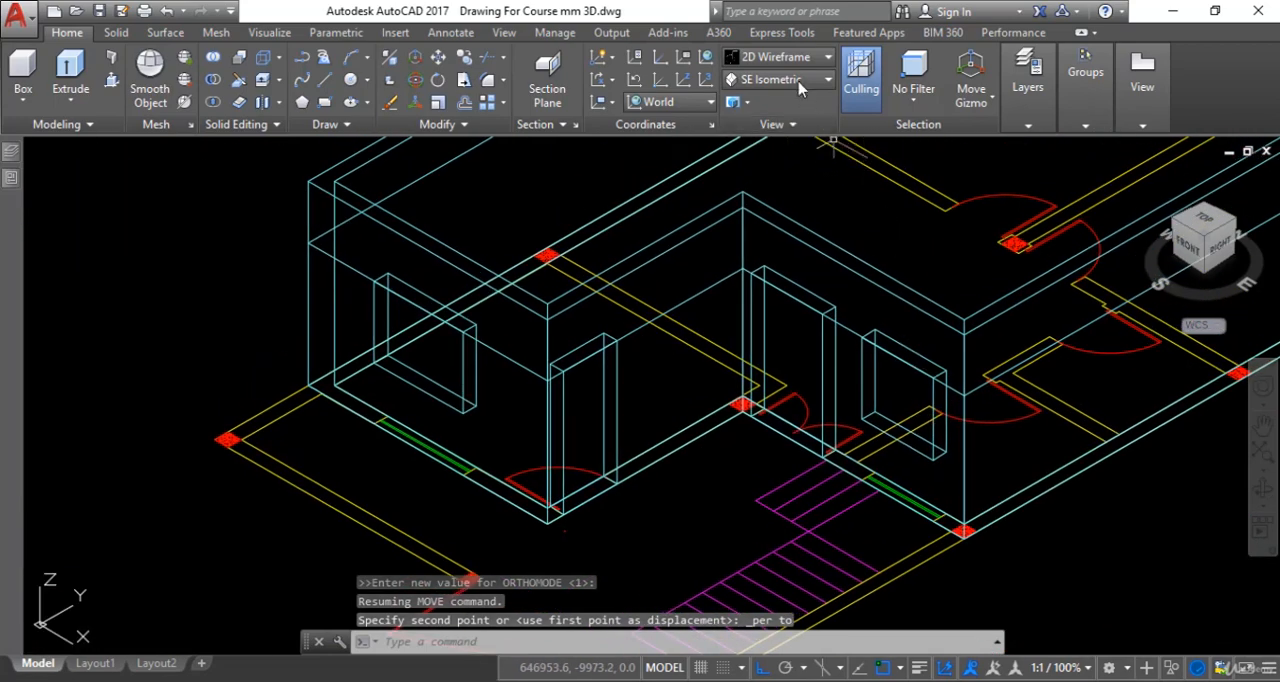
left_click(790, 57)
left_click(913, 357)
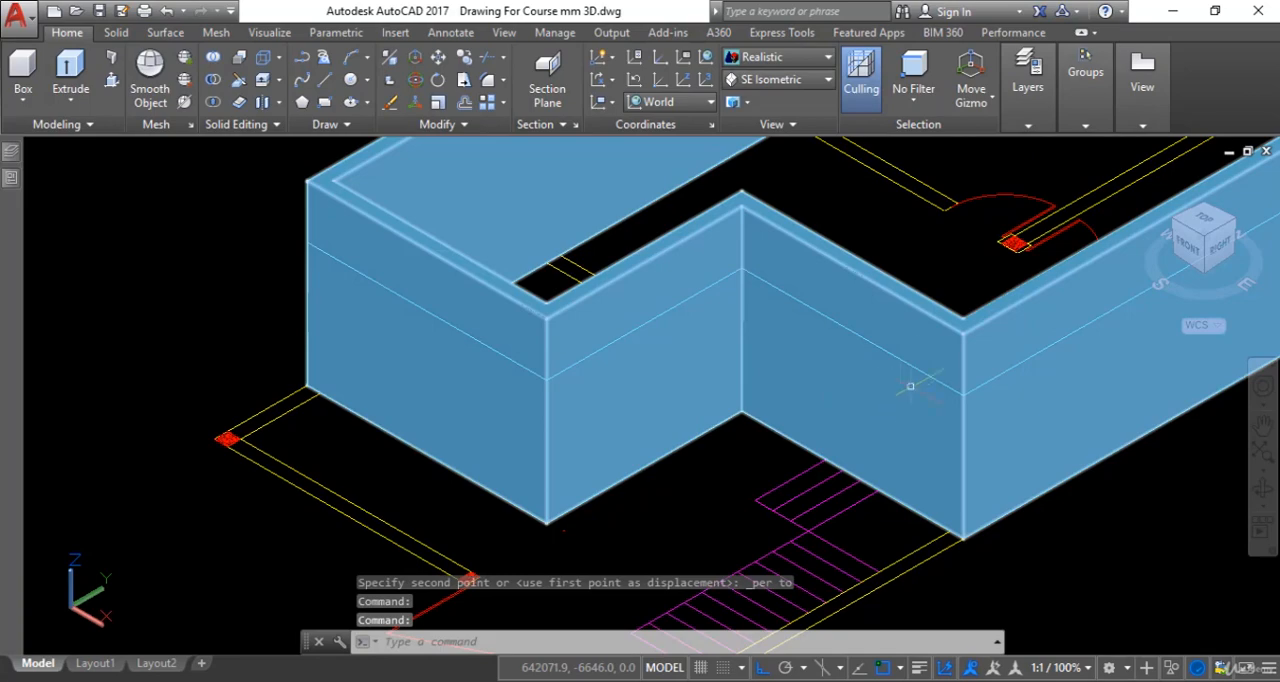
scroll(497, 453, "down", 4)
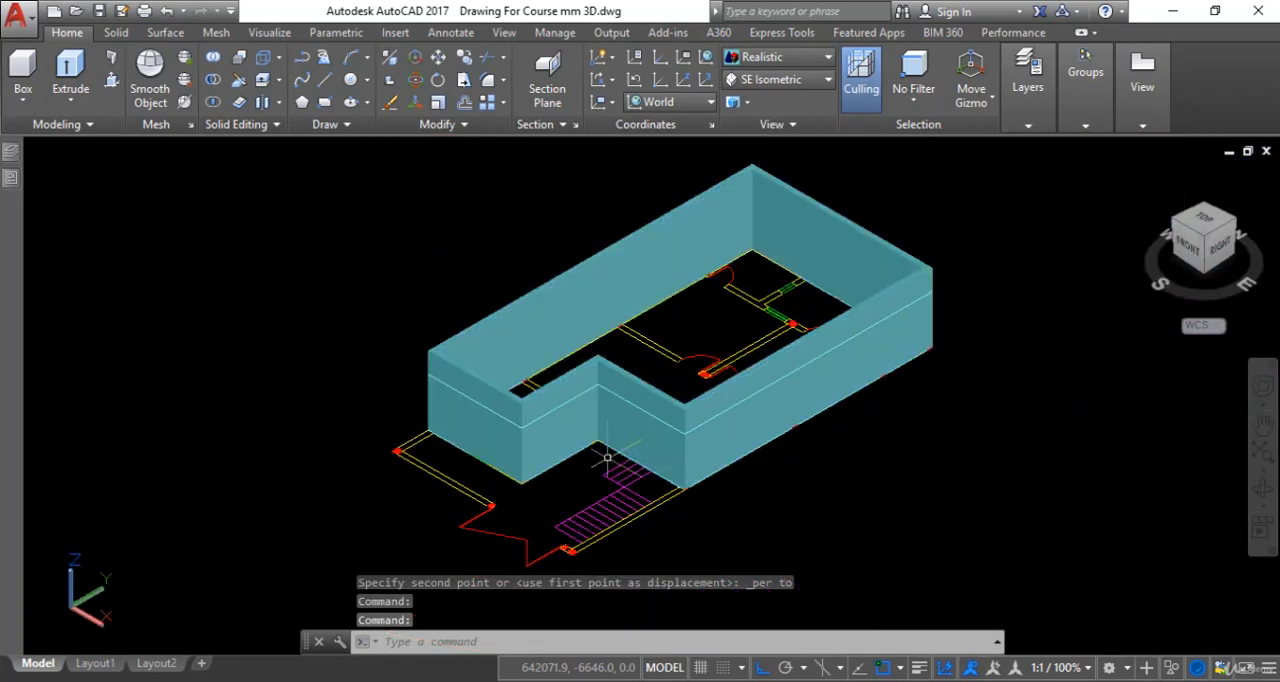
scroll(607, 457, "up", 5)
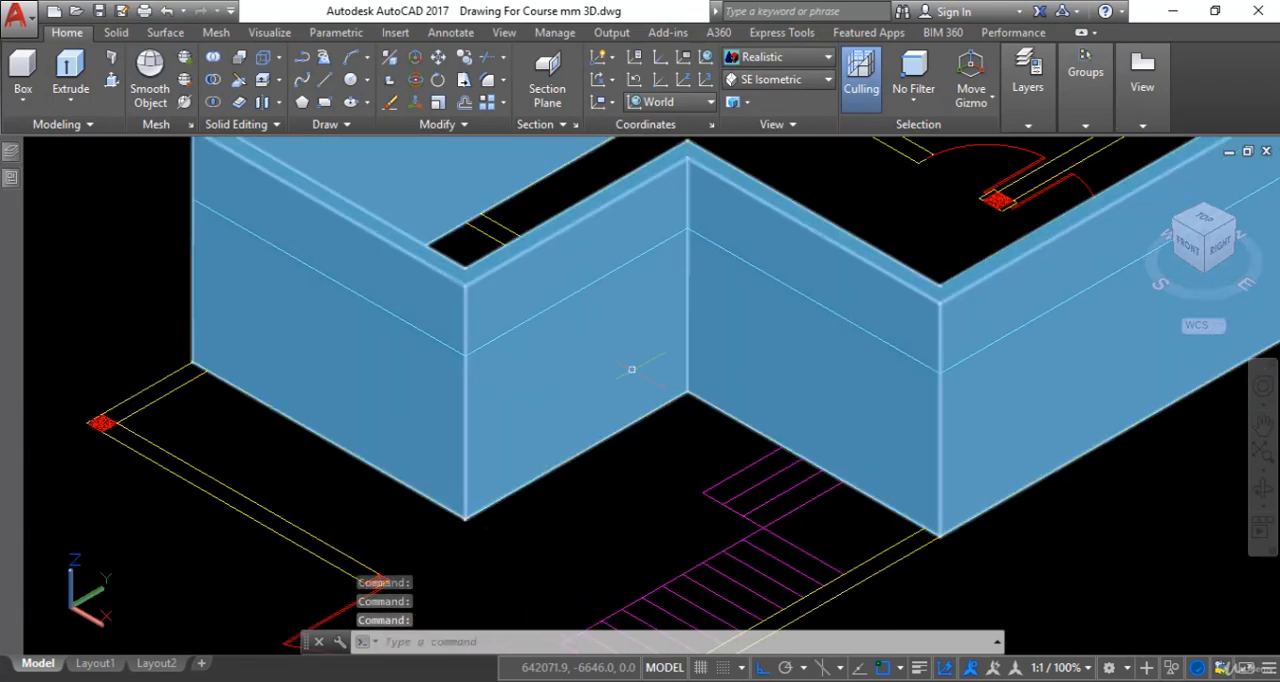
scroll(750, 395, "down", 3)
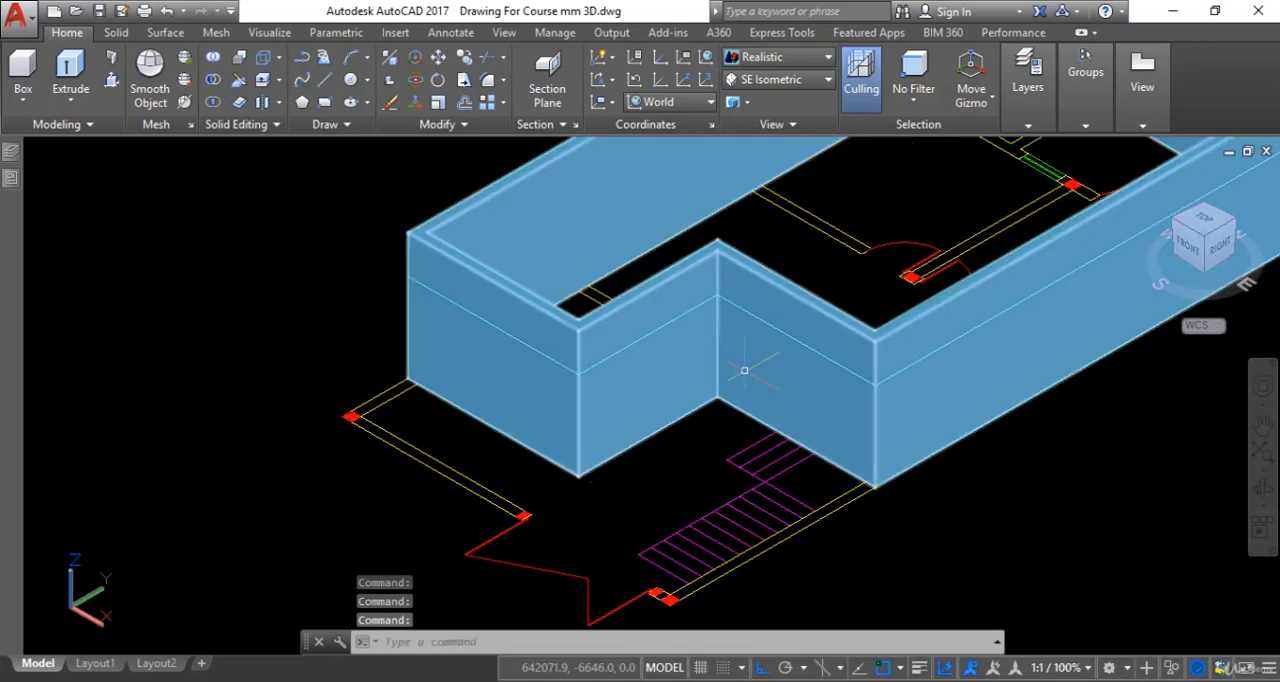
- Subtract the window box beside the stairs from the outer wall solid to cut the window opening
key("Escape")
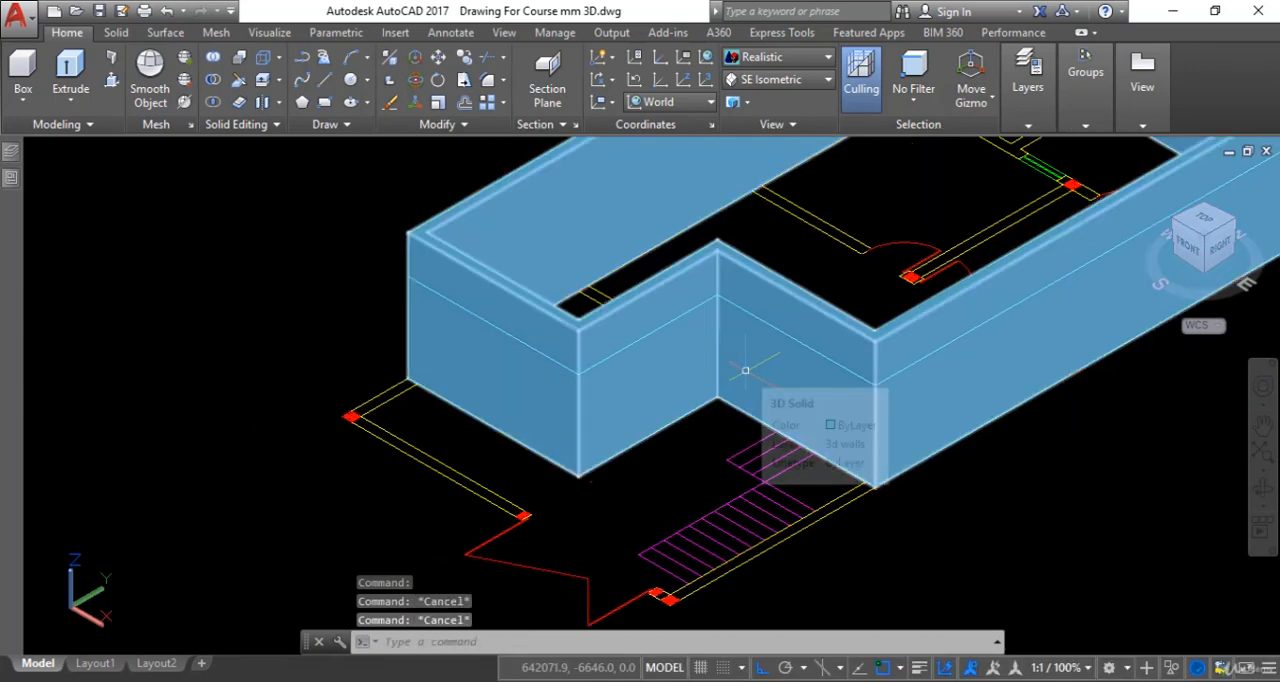
type("SU")
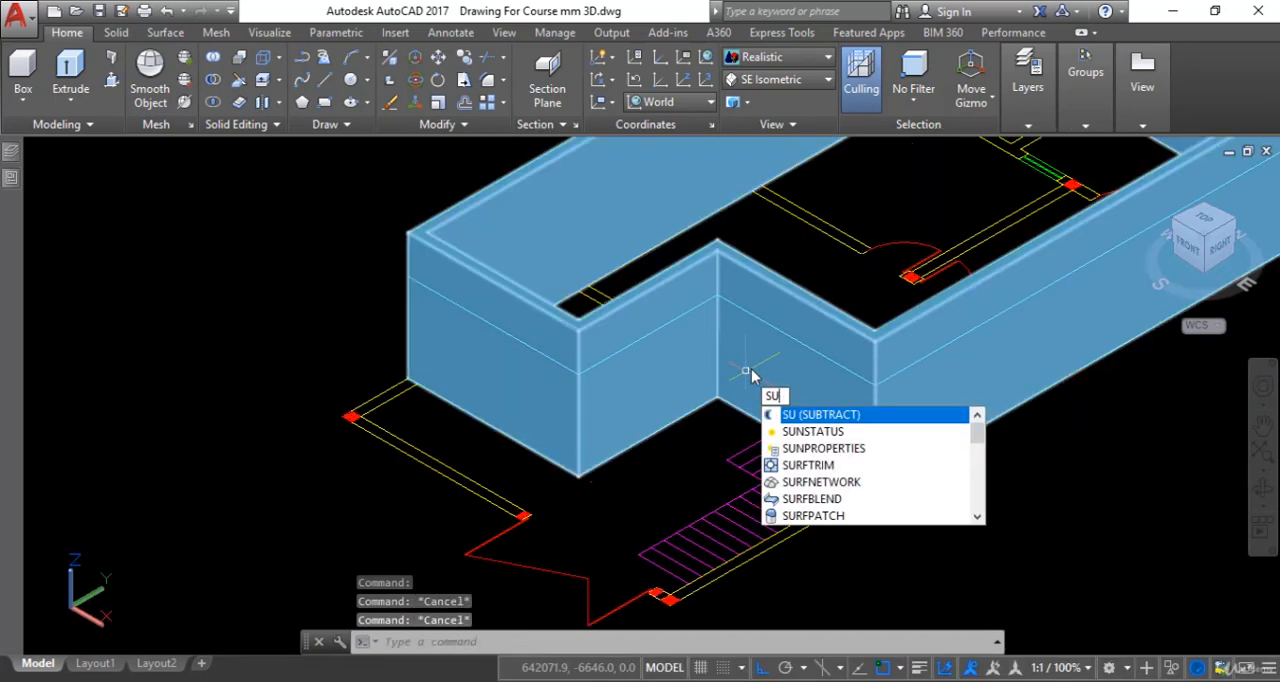
key("Return")
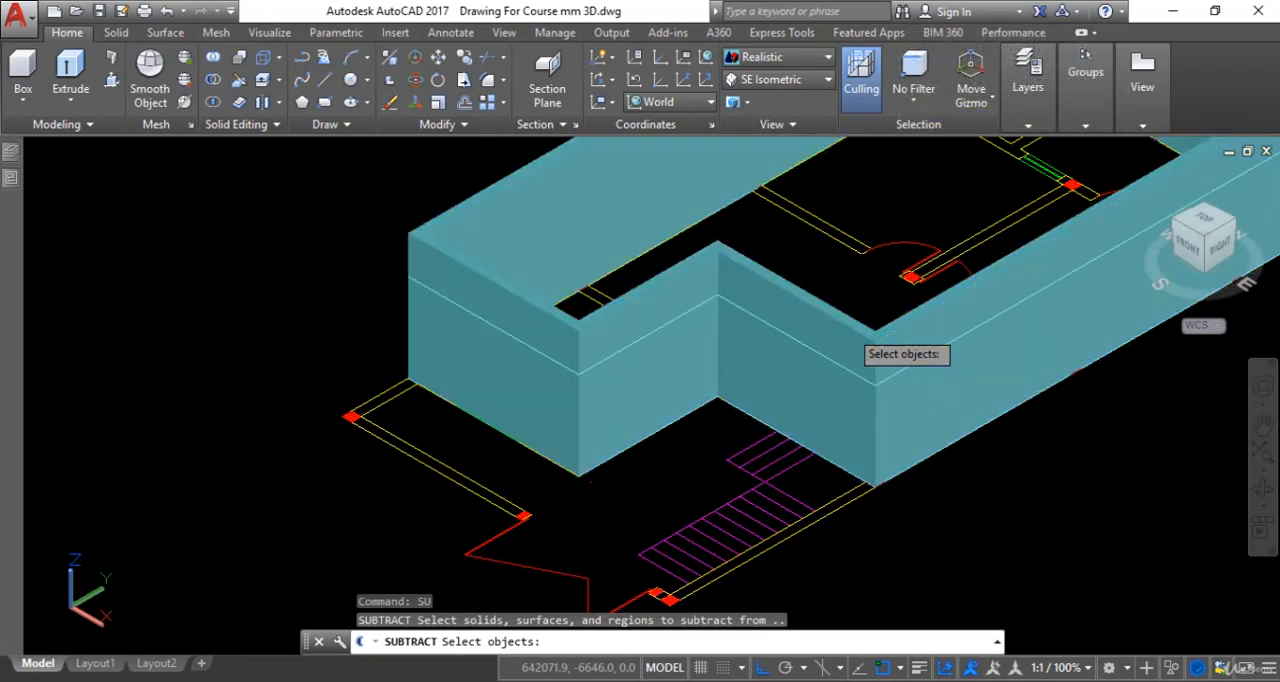
left_click(848, 327)
key("Return")
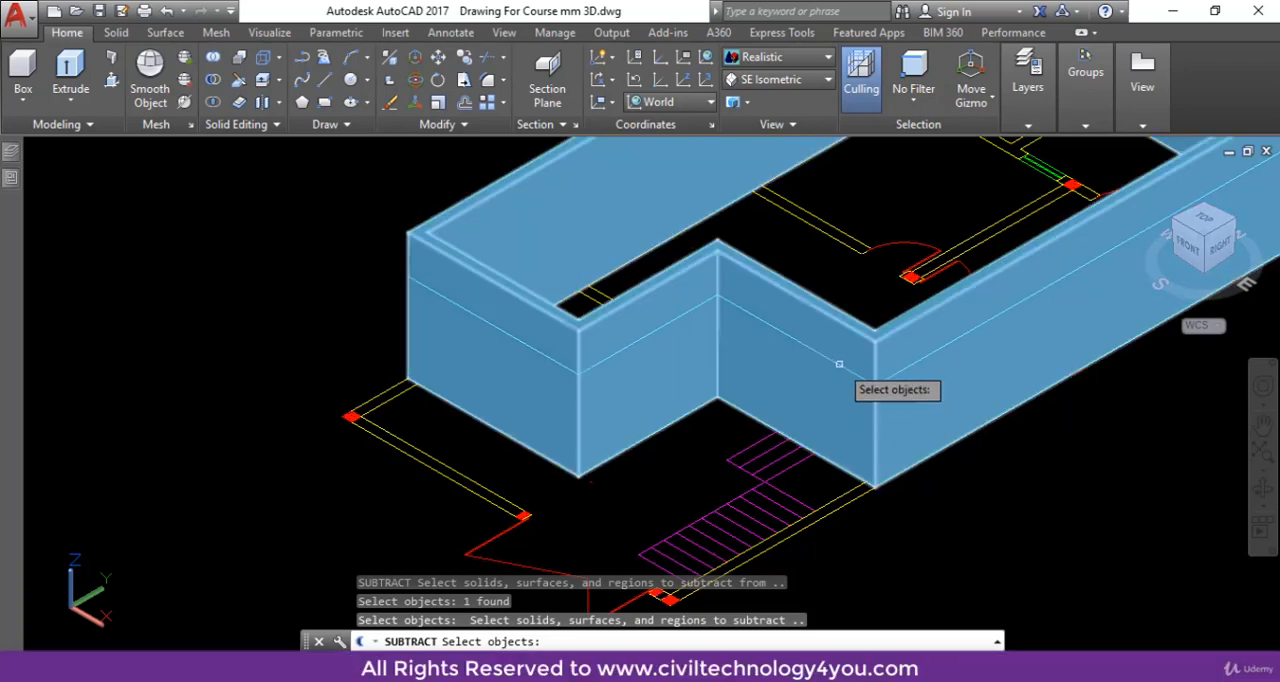
middle_click_drag(842, 378, 768, 333)
left_click(768, 331)
key("Return")
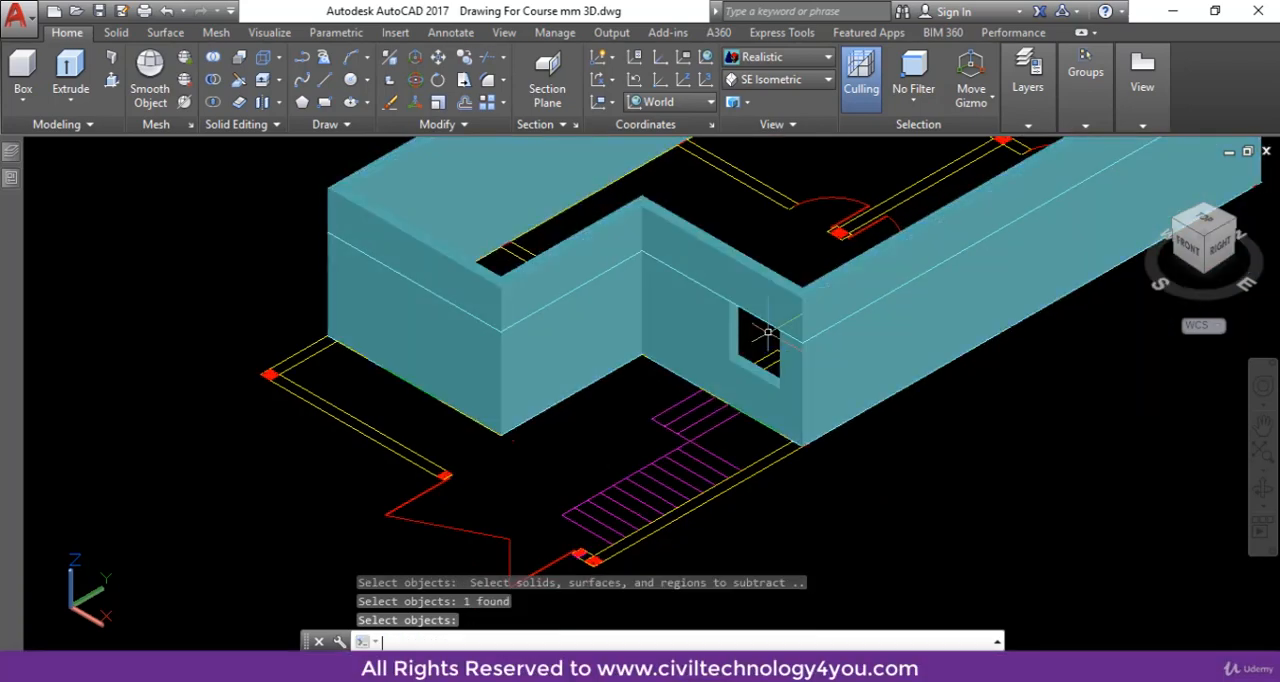
- Subtract the single door box near the front outer corner from the wall solid to cut the doorway
key("Return")
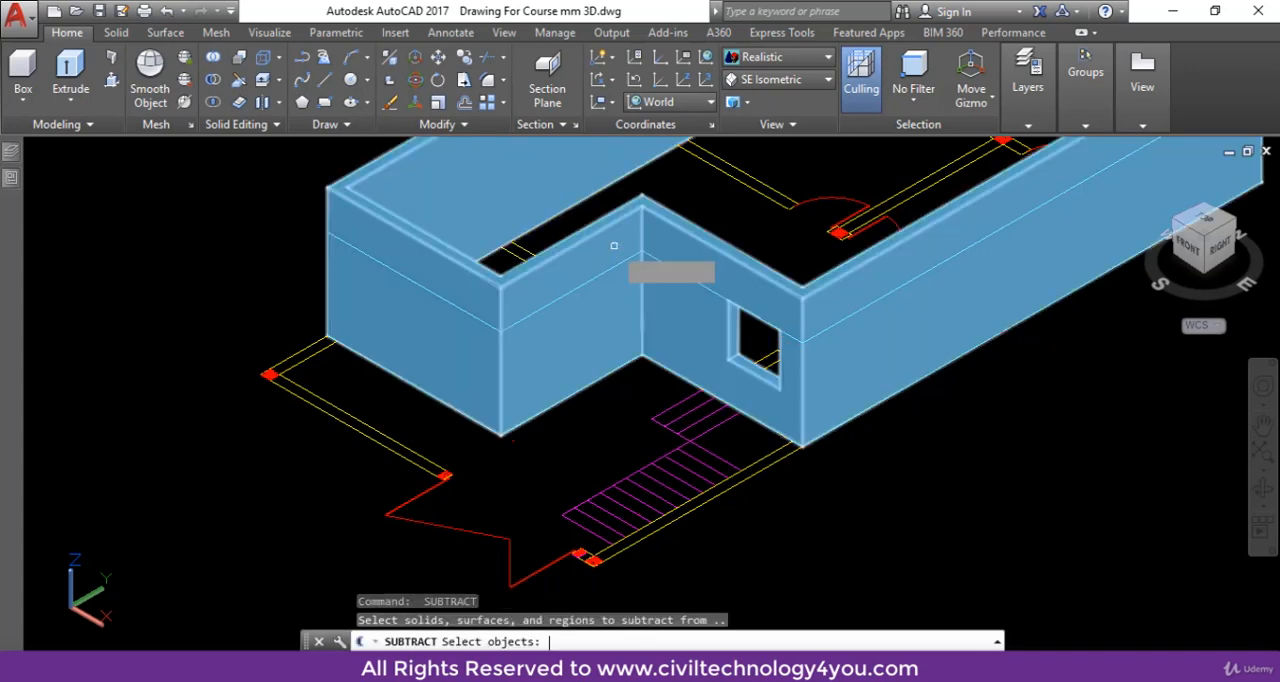
left_click(604, 232)
key("Return")
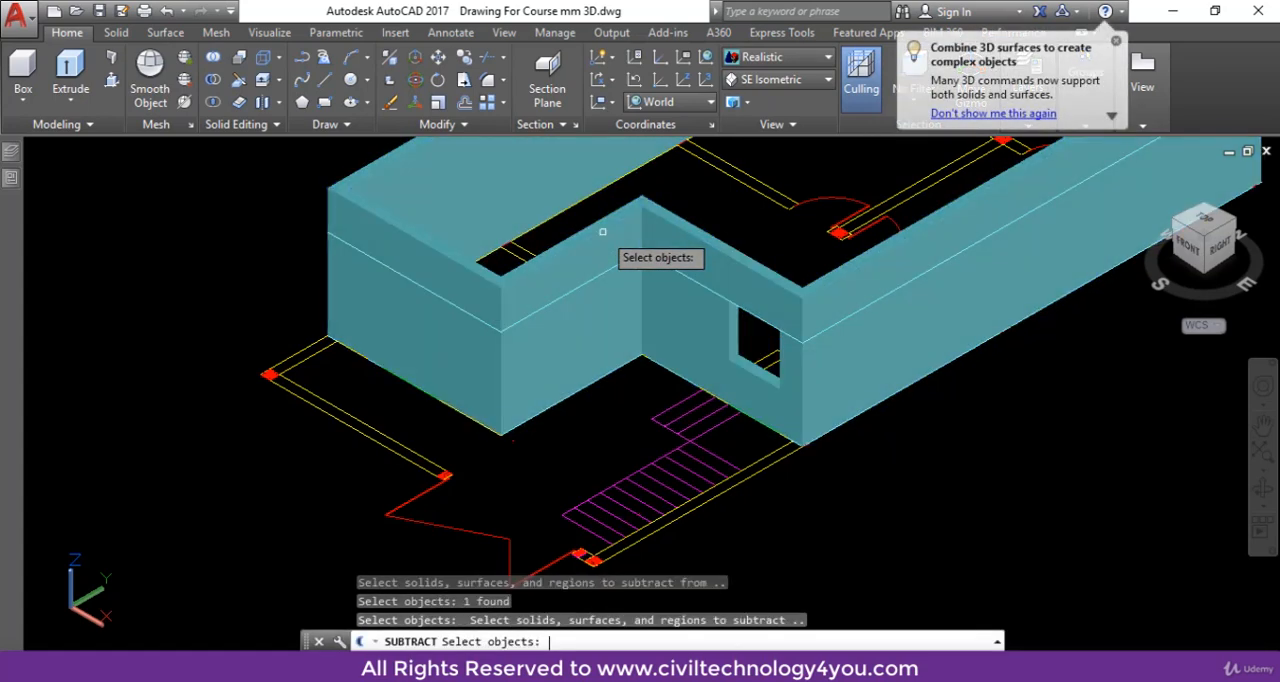
left_click(520, 337)
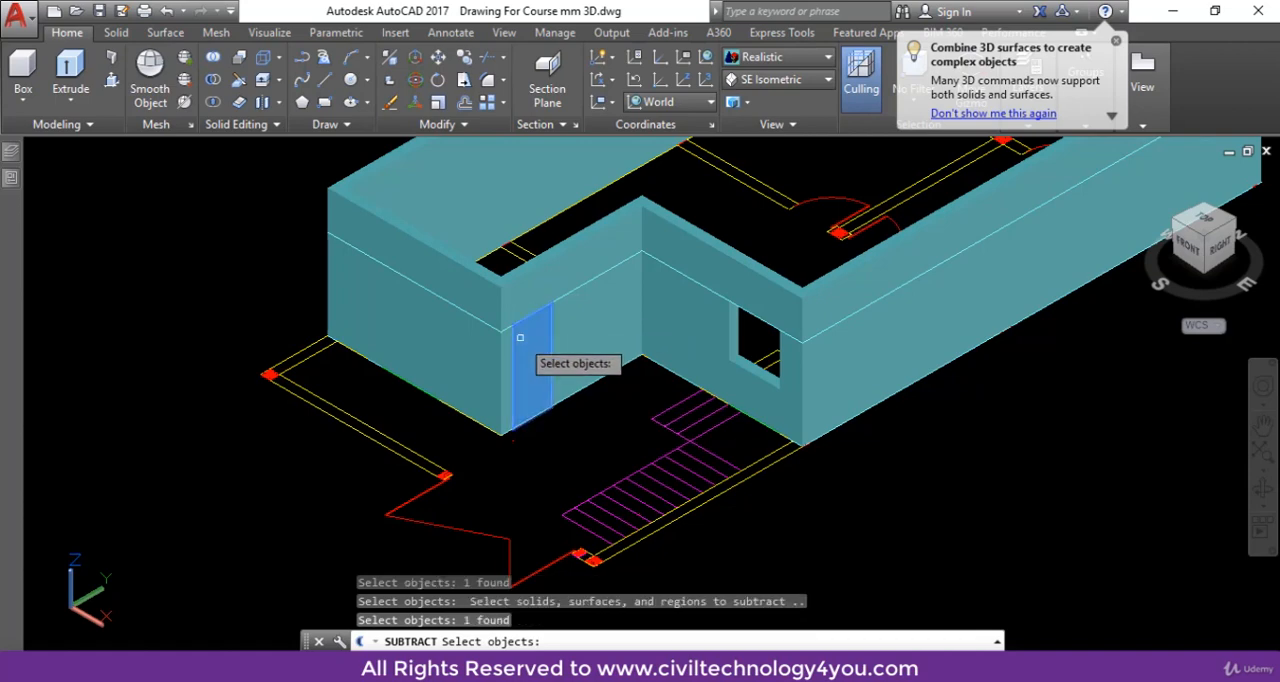
key("Return")
key("Return")
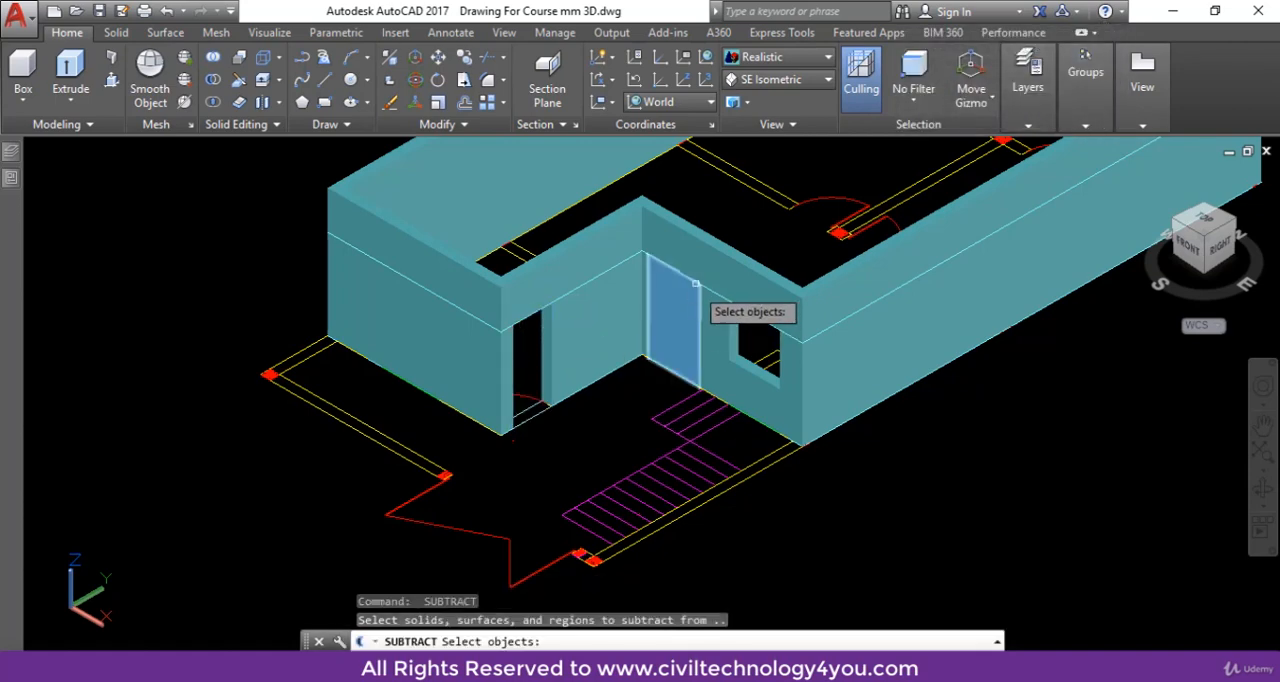
- Subtract the double door box near the stairs from the wall solid to cut the entrance opening
left_click(716, 246)
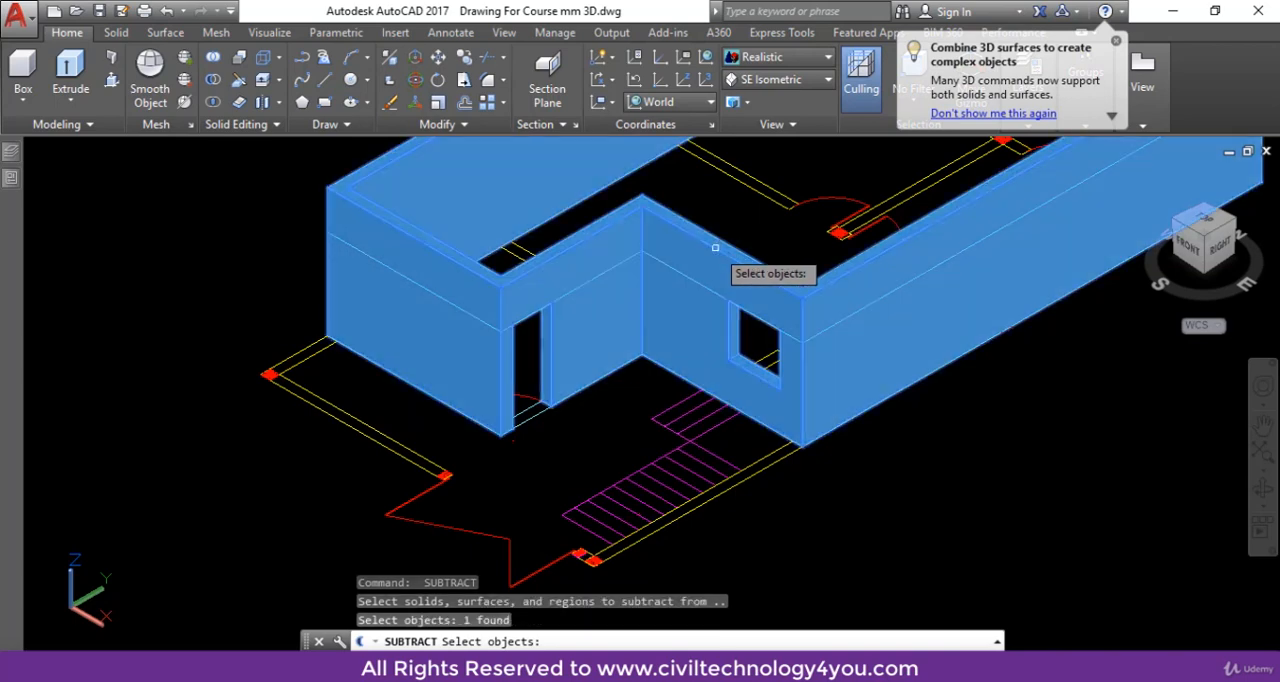
key("Return")
left_click(678, 311)
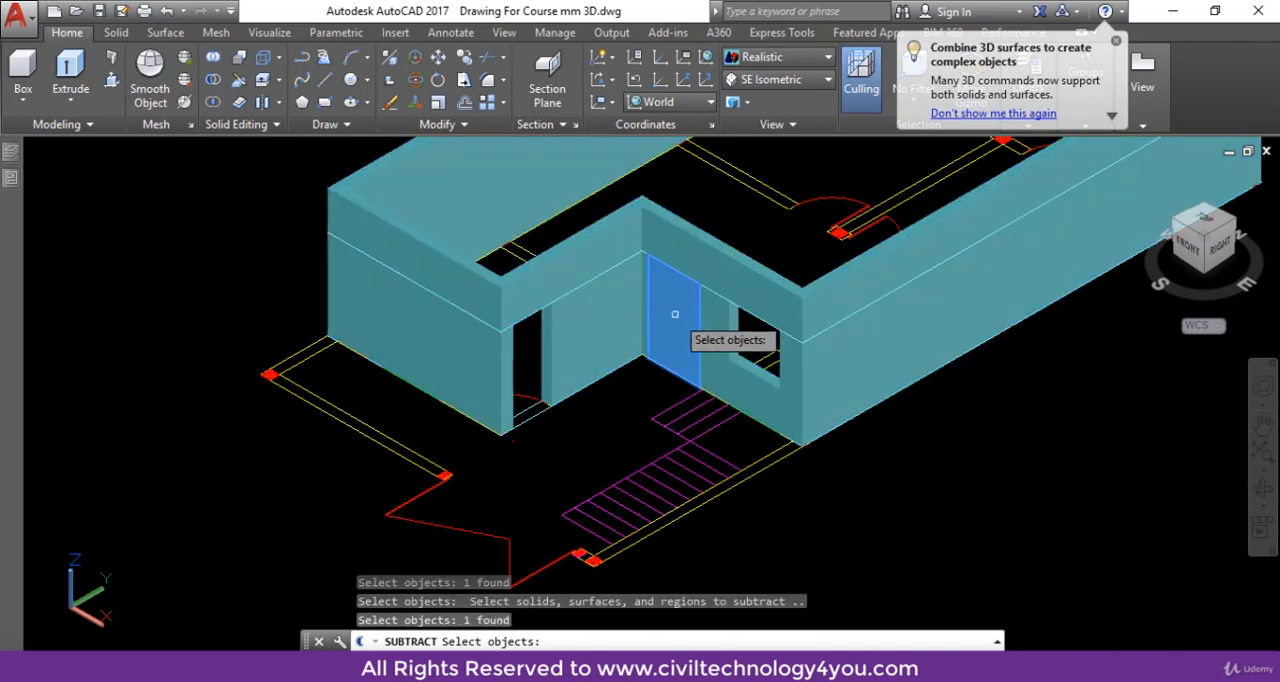
key("Return")
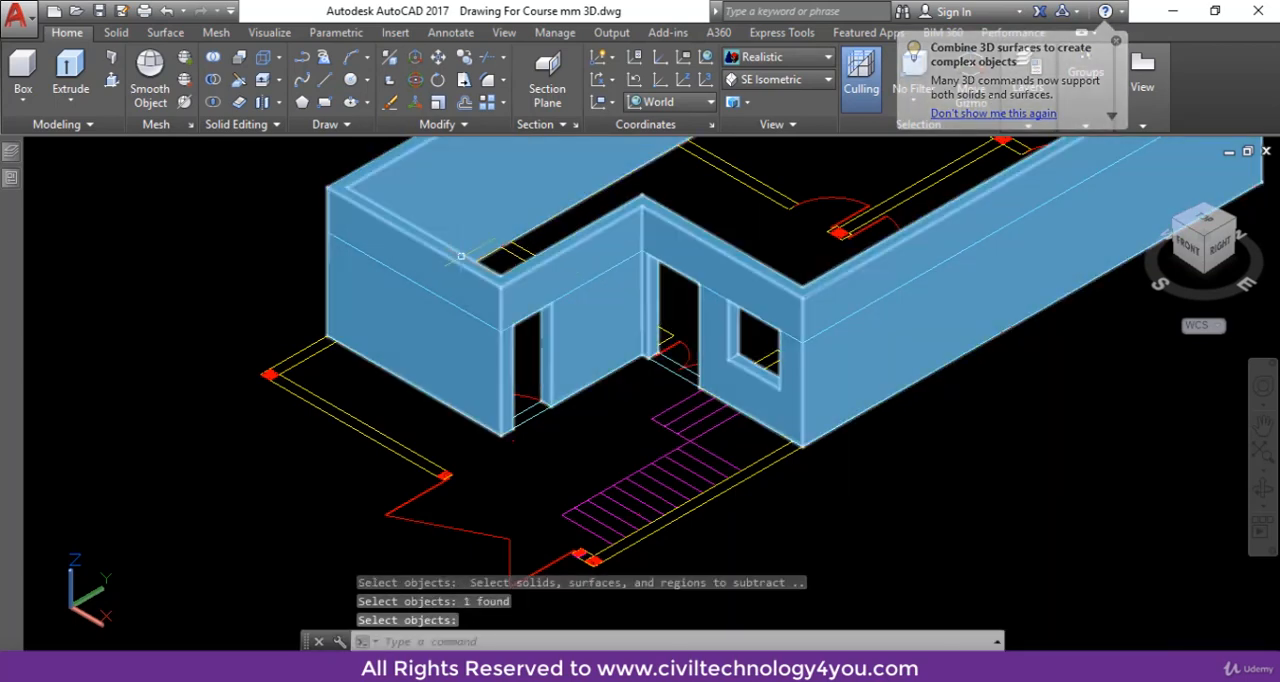
- Subtract the window box in the front wall from the wall solid to cut that window opening
key("Return")
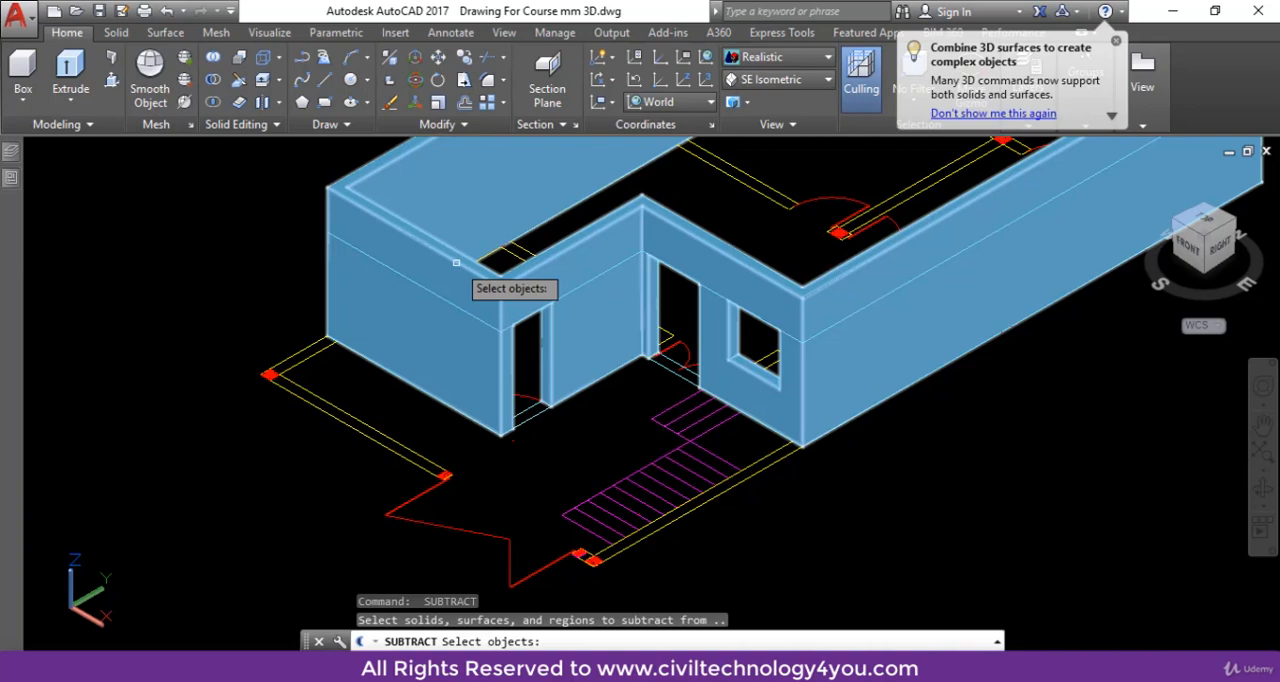
left_click(456, 262)
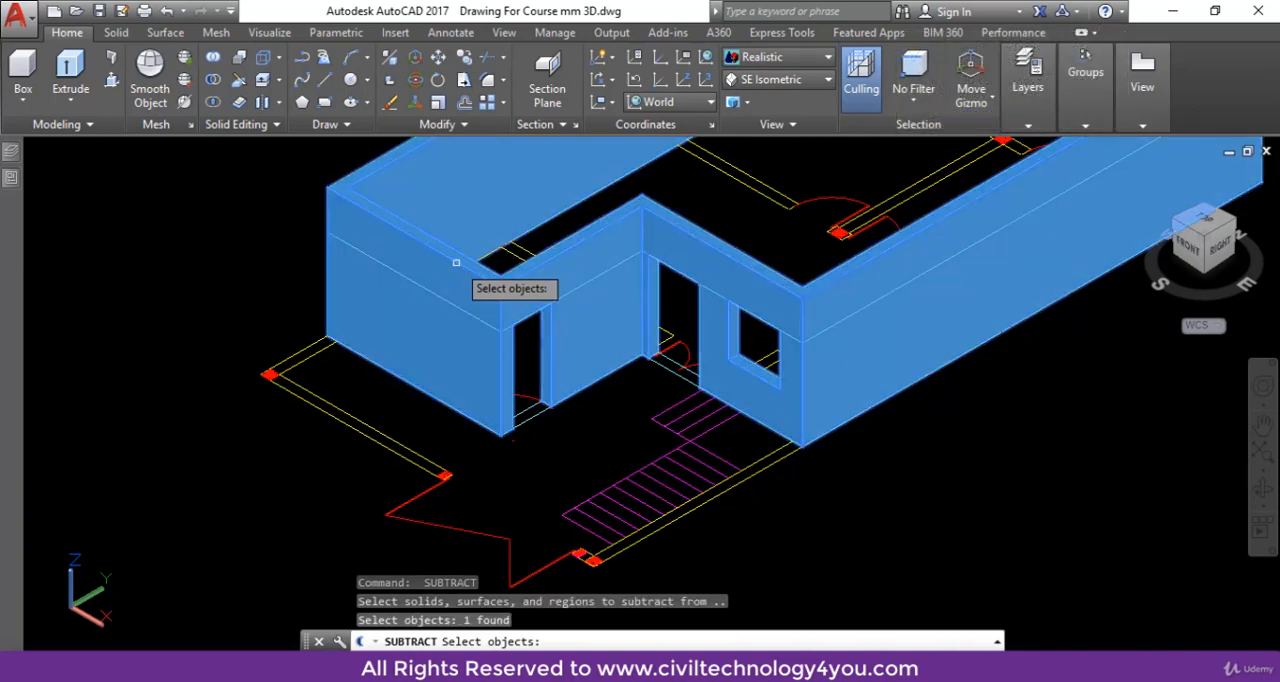
key("Return")
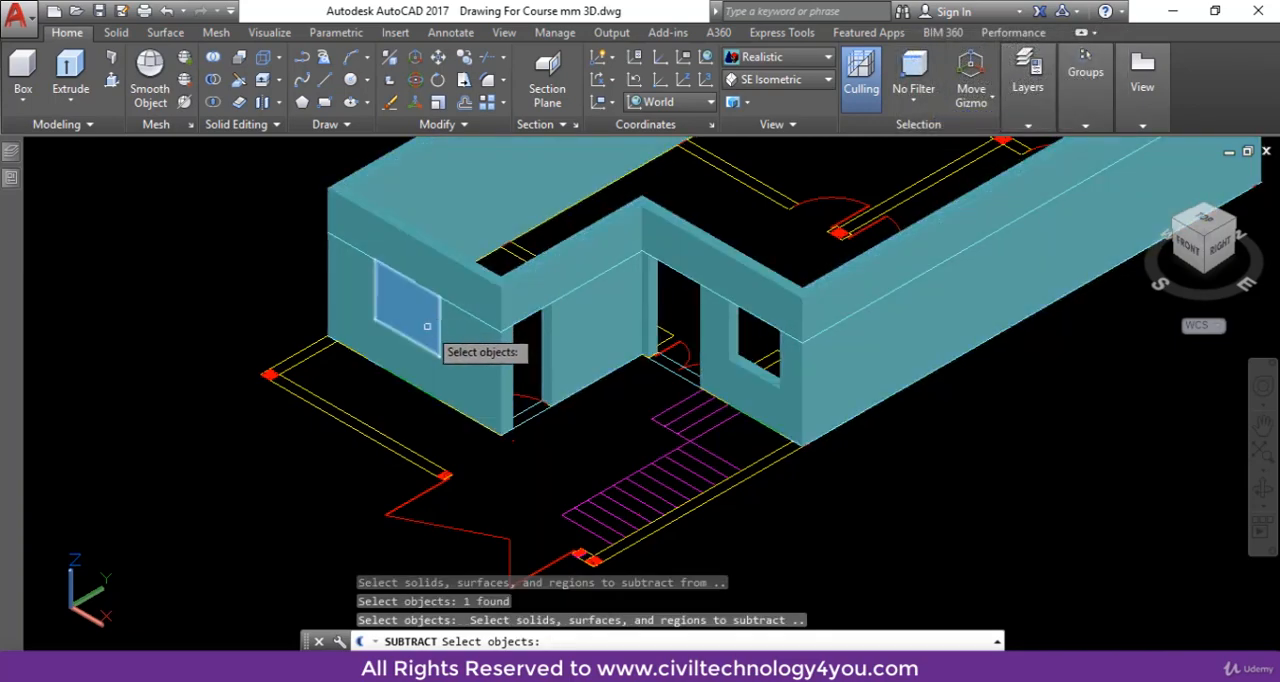
left_click(420, 318)
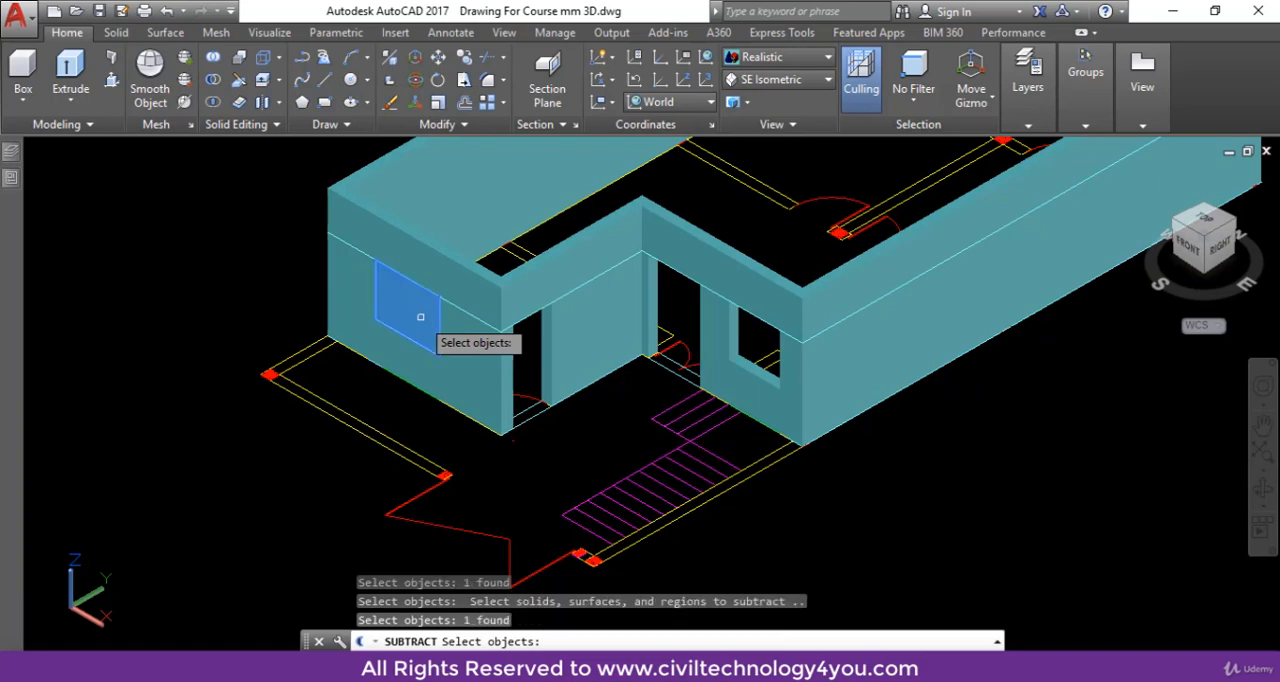
key("Return")
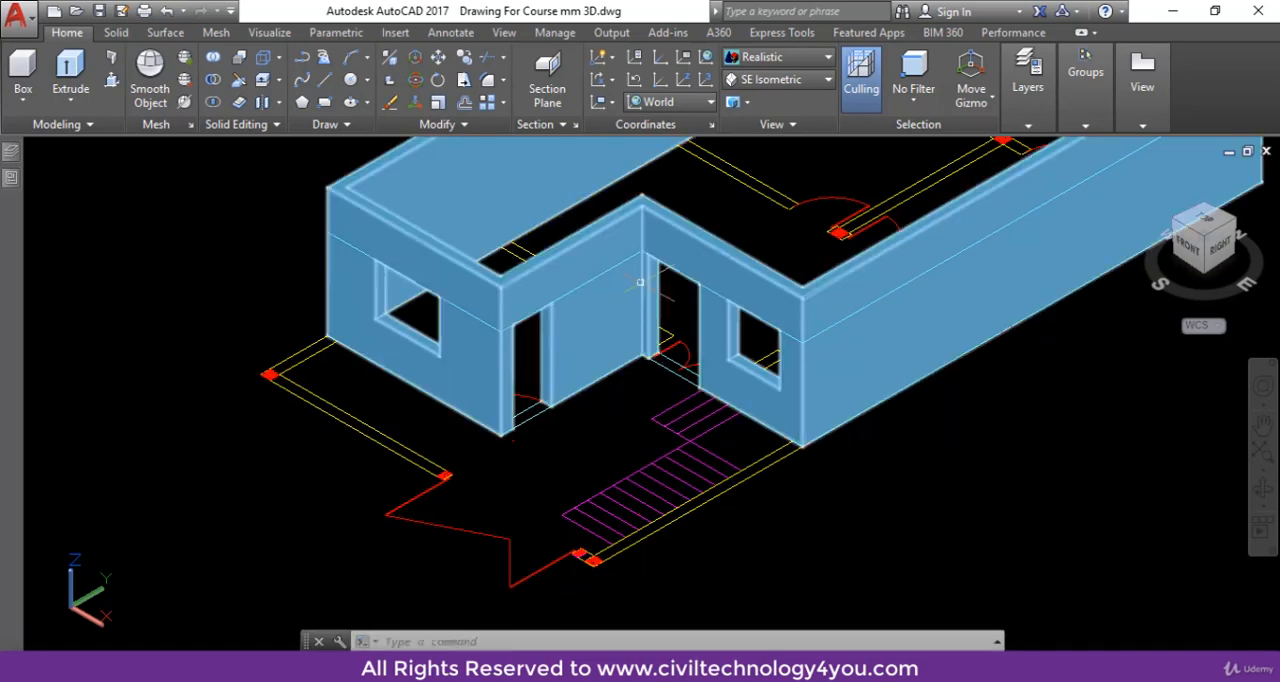
scroll(508, 388, "up", 3)
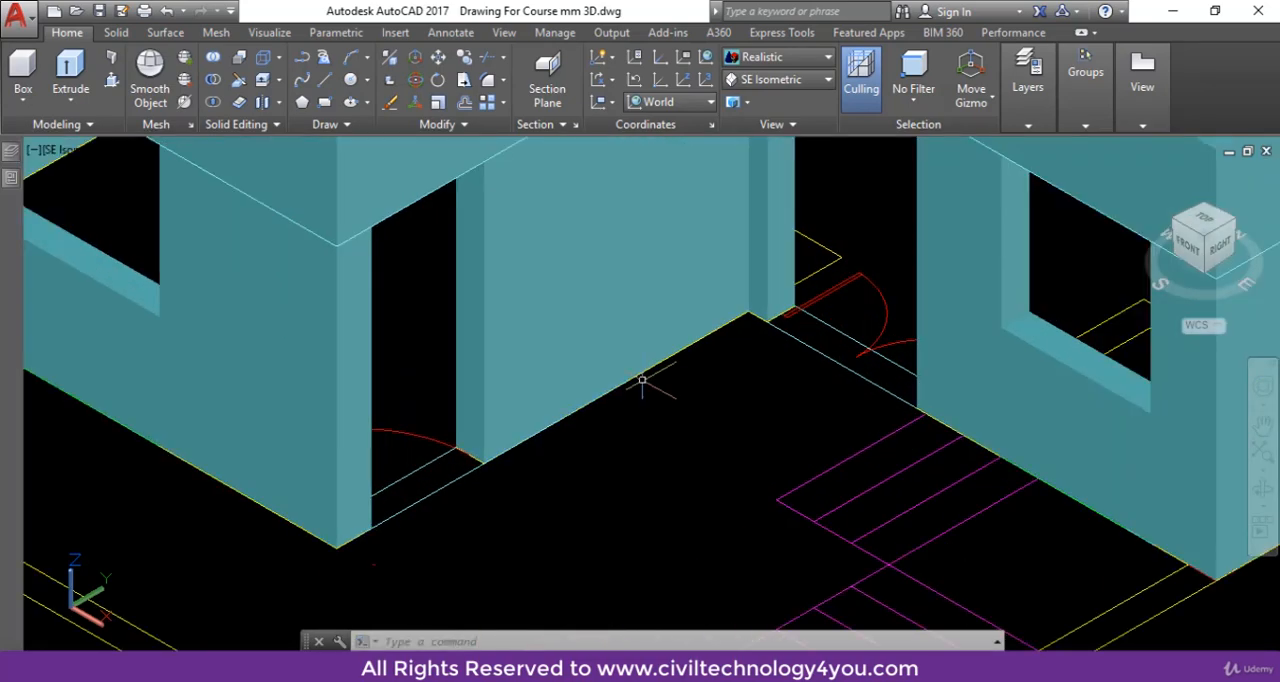
scroll(646, 374, "down", 5)
middle_click_drag(660, 440, 754, 484)
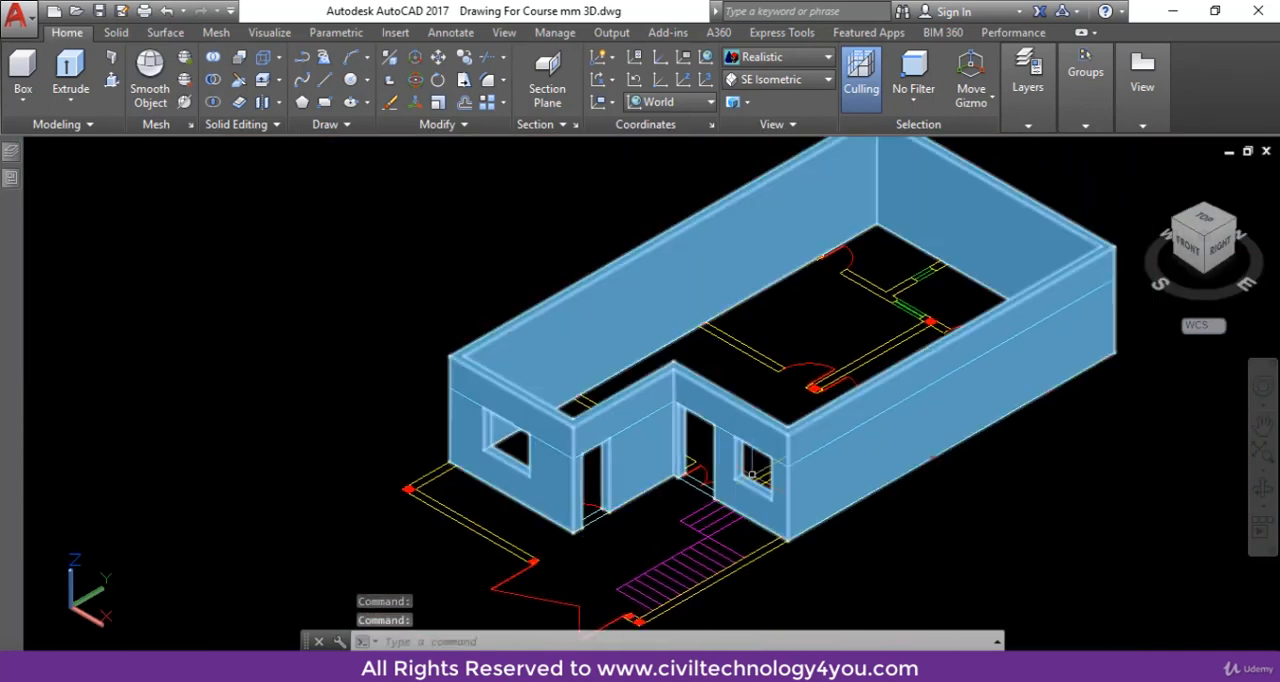